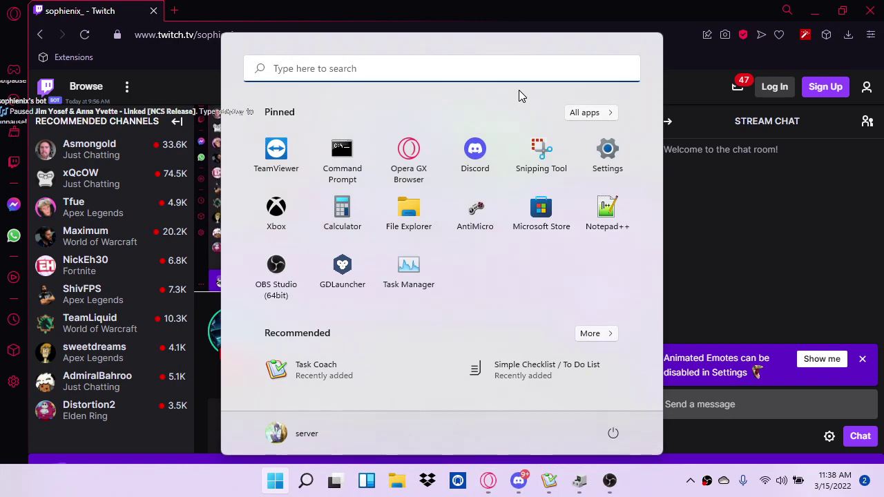
Switch to Google Chrome and open the stream info for editing from Twitch's Stream Manager
text(gog)
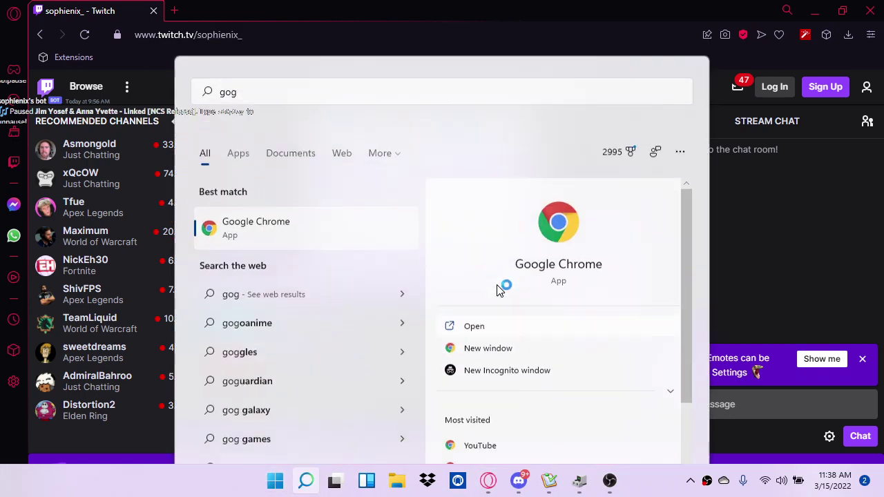
click(497, 283)
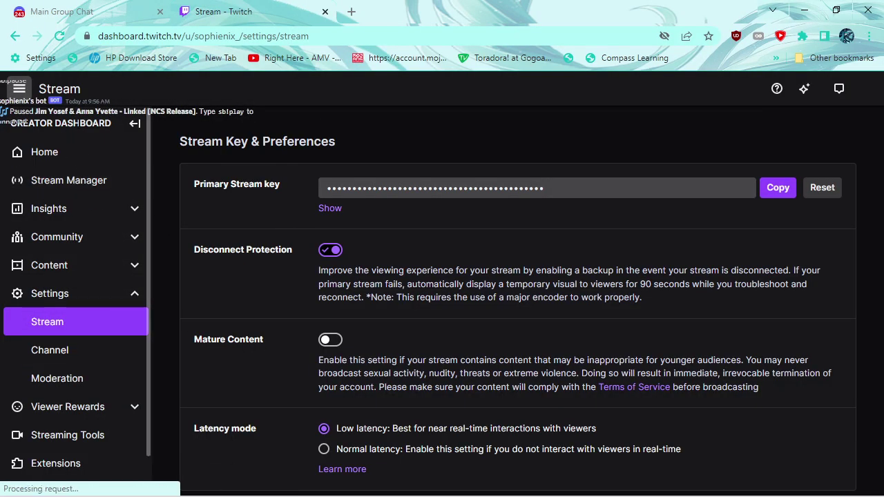
click(67, 152)
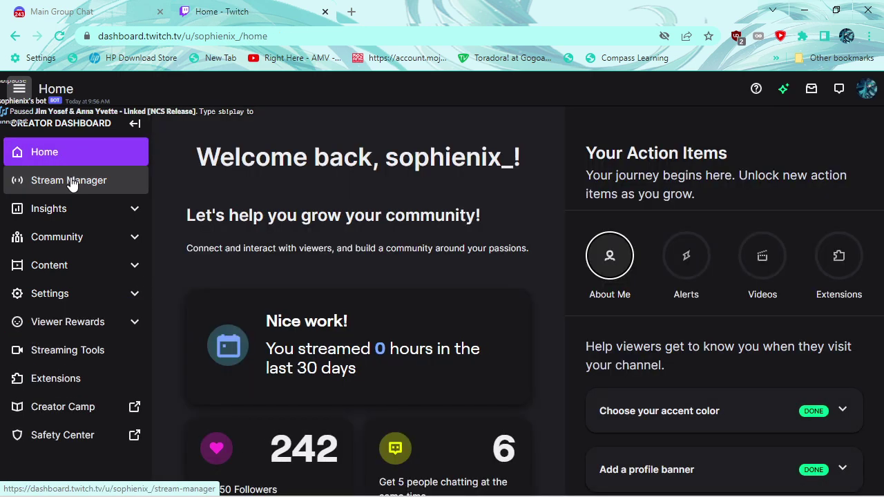
click(71, 181)
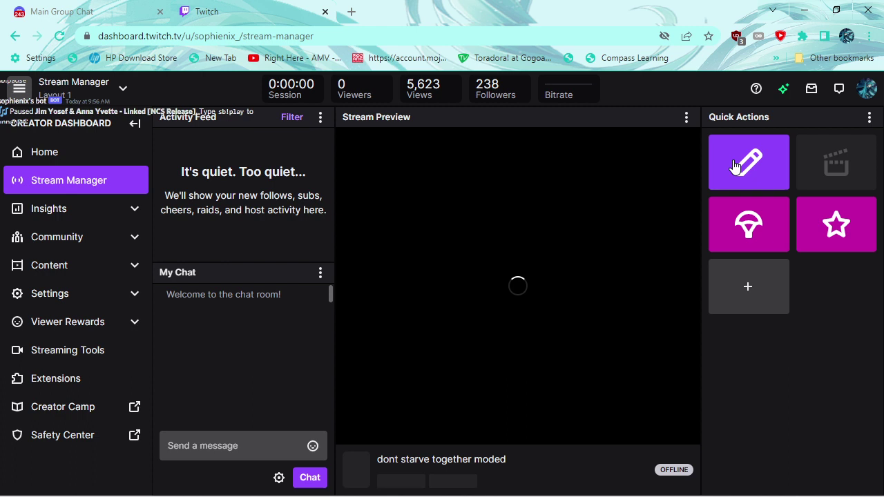
click(736, 165)
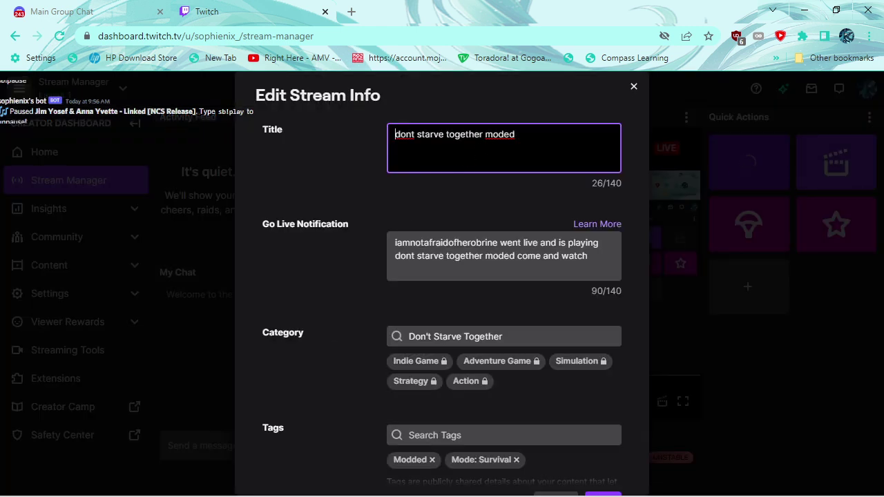
Replace the stream title with "Minecraft; FTB Revelations"
key(ctrl+a)
key(BackSpace)
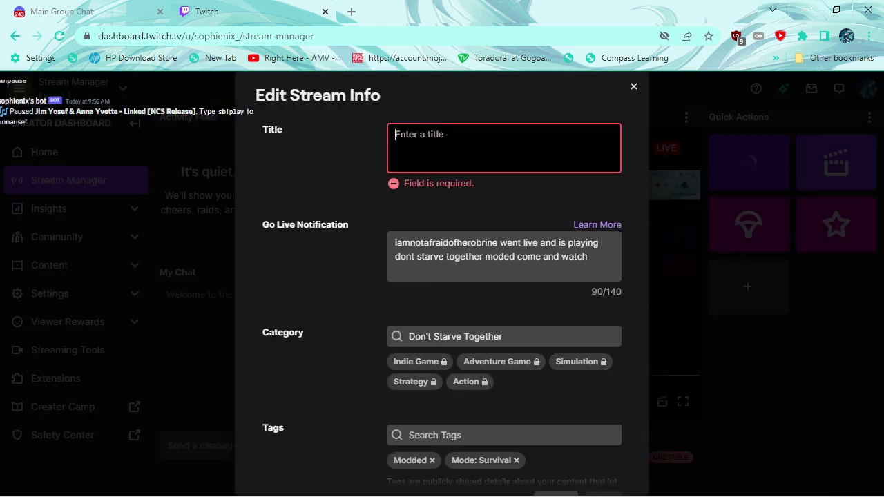
text(m)
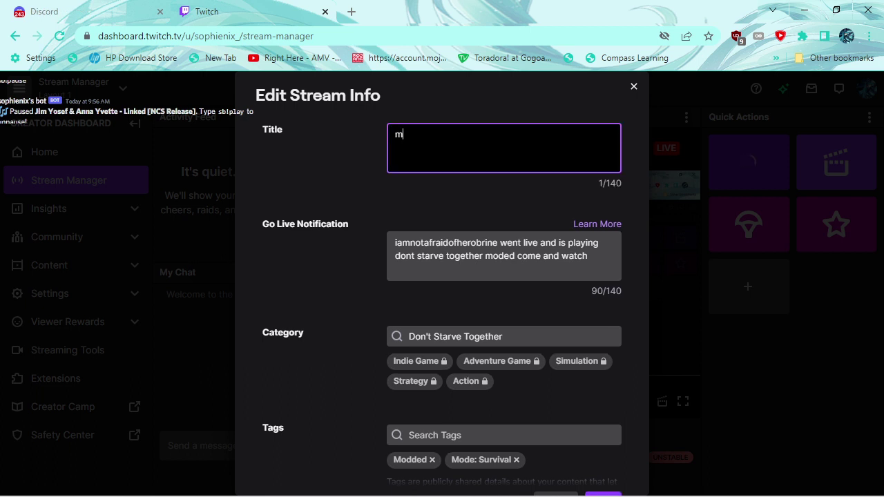
key(BackSpace)
text(MI)
key(BackSpace)
key(BackSpace)
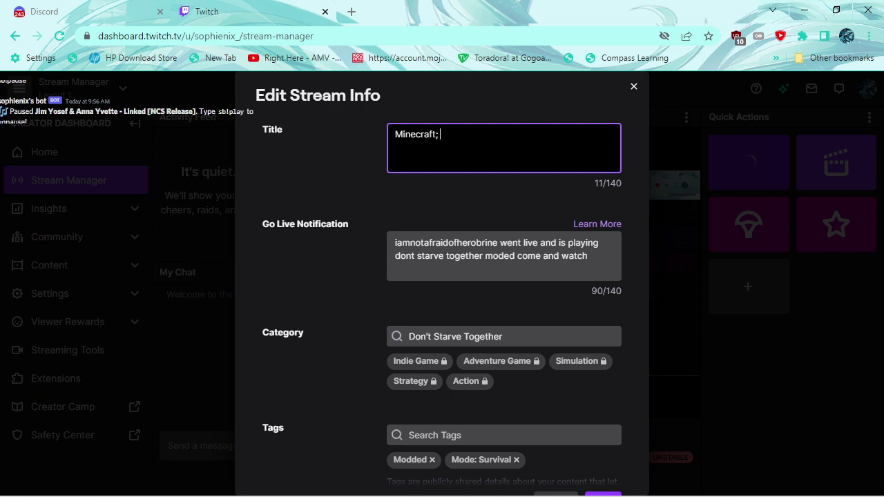
text(FTB Revelations)
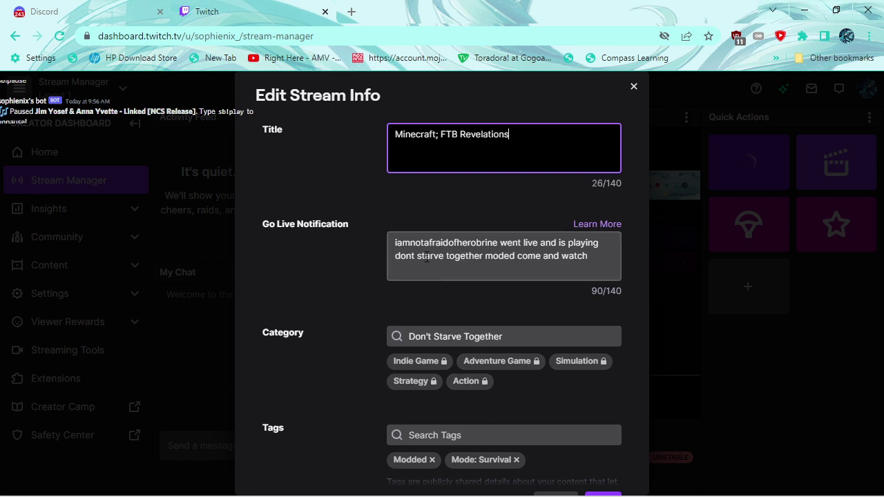
Replace the game name in the Go Live Notification text with "Minecraft:FTB Revelations"
drag(393, 255, 517, 257)
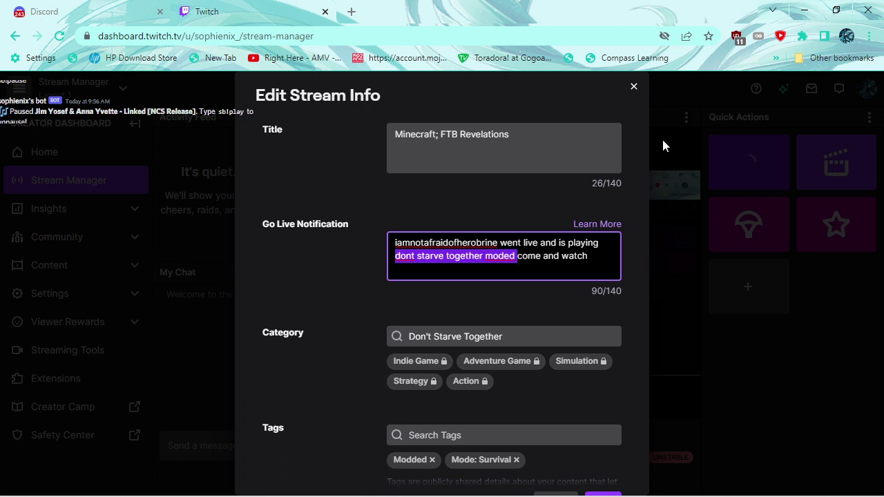
key(BackSpace)
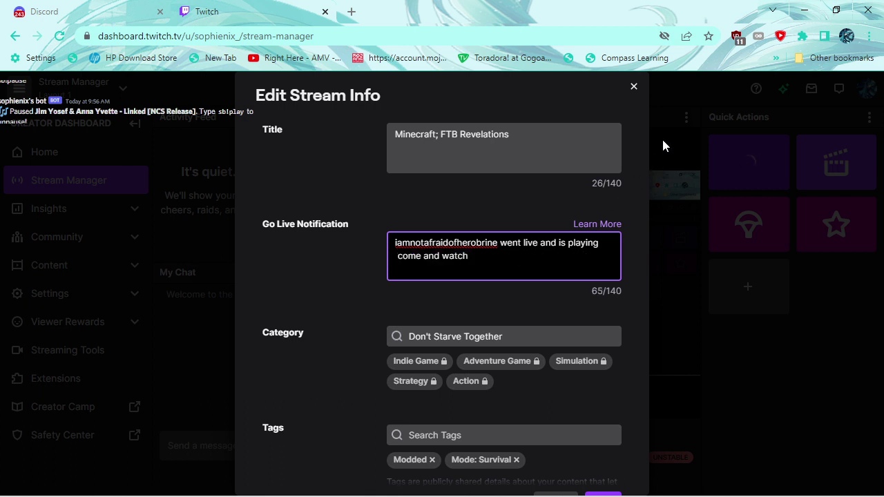
text(Minecr)
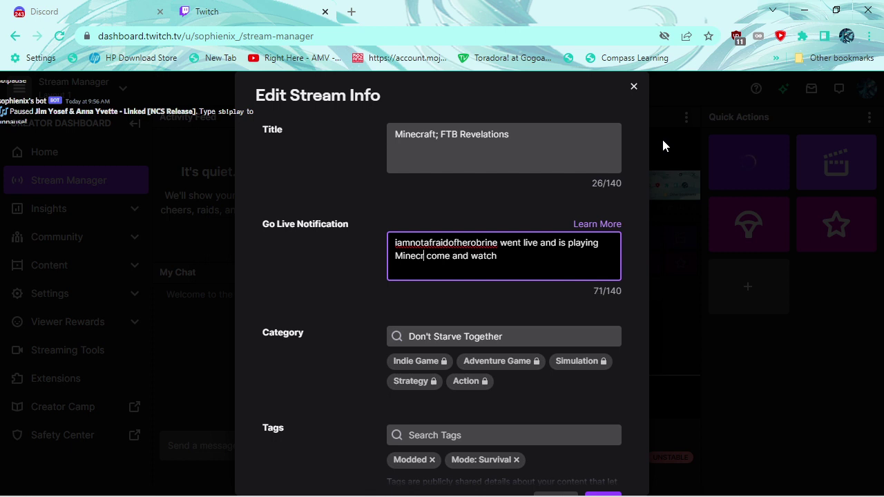
text(aft)
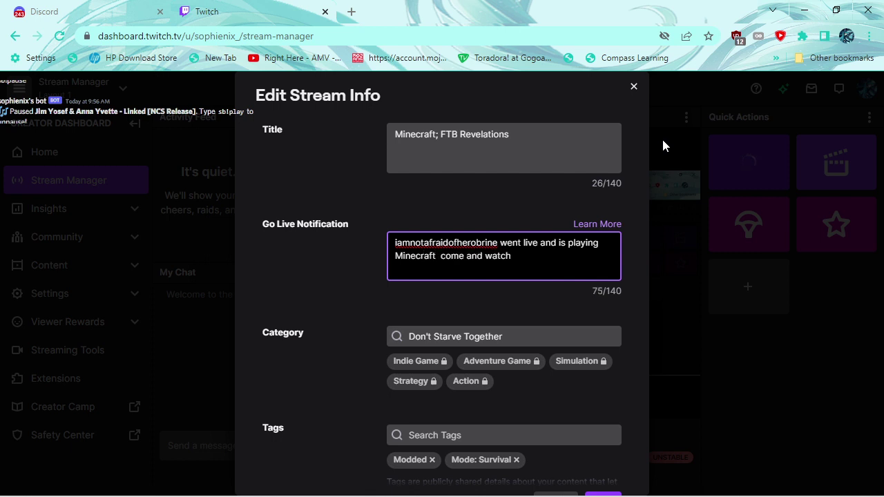
key(BackSpace)
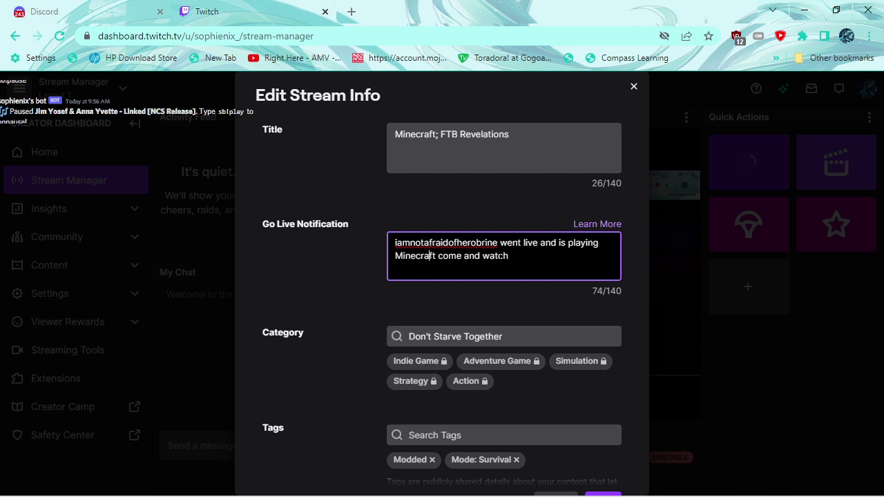
text(;)
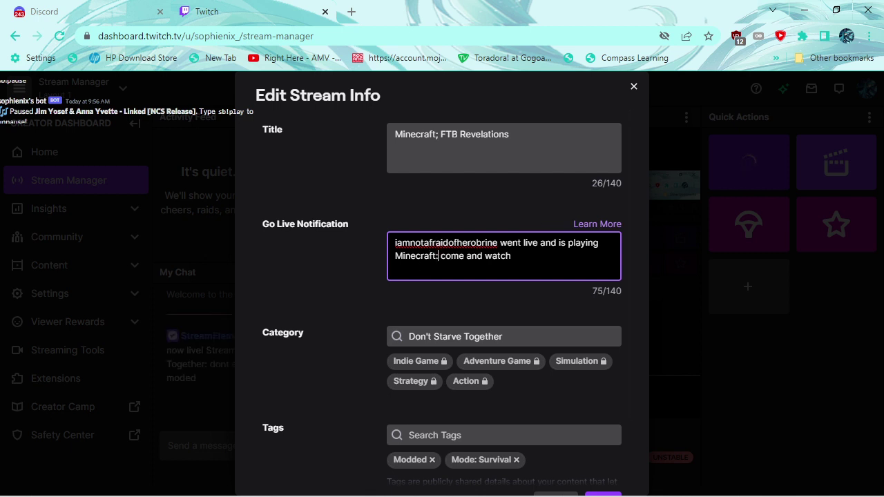
text(F)
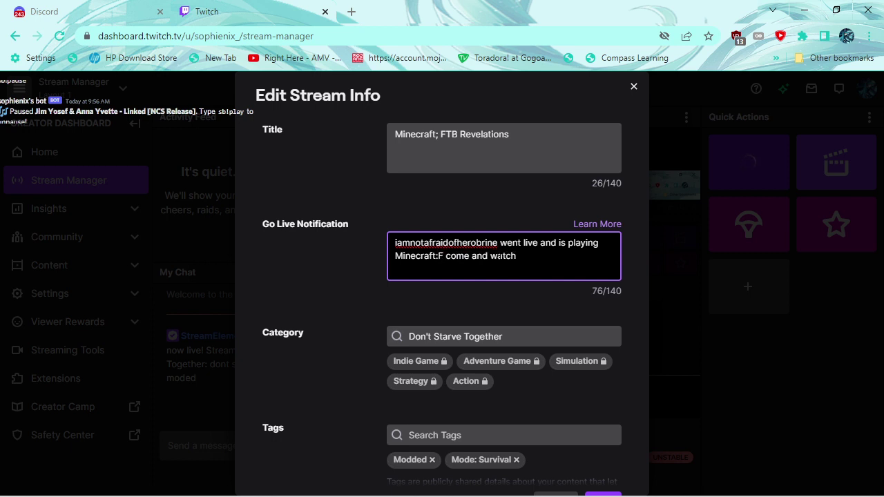
text(TB R)
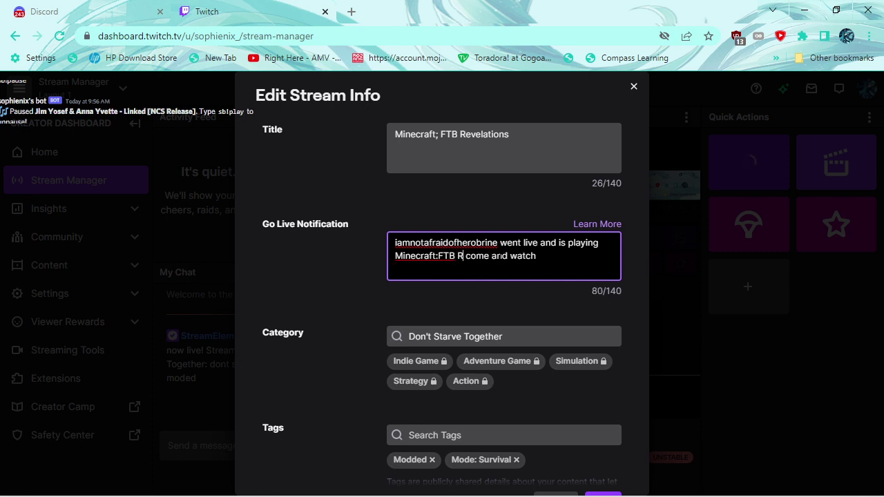
text(evelatio)
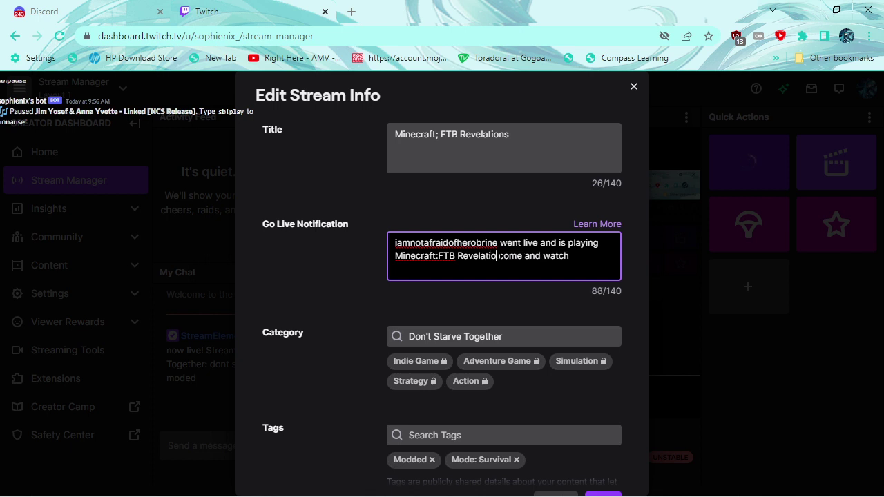
text(ns)
Set the stream category to Minecraft and save the edited stream info
scroll(442, 297, down, 1)
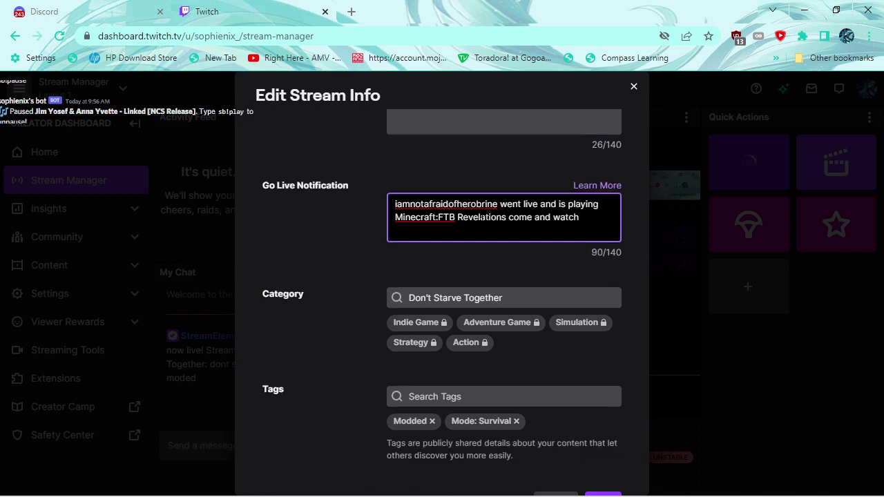
scroll(482, 221, down, 1)
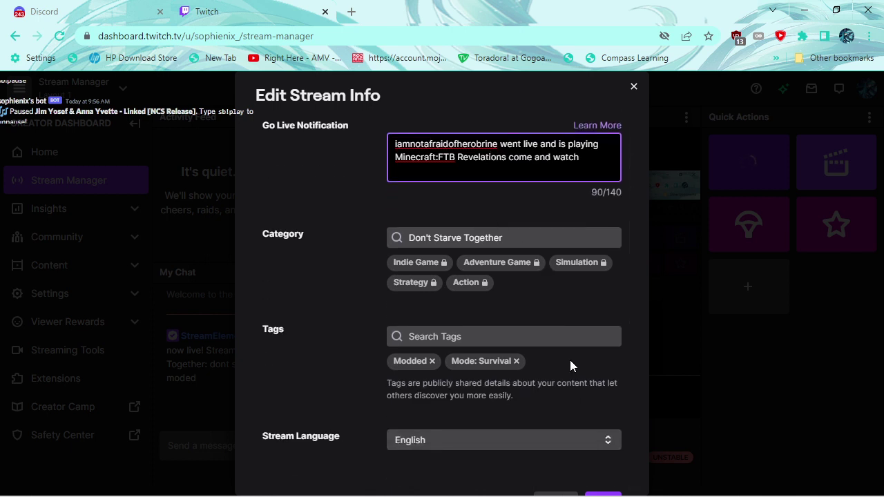
click(501, 237)
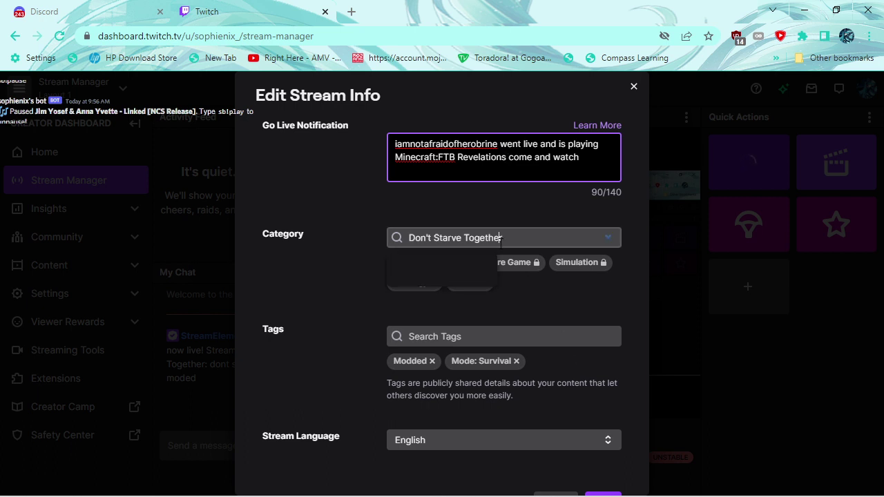
key(ctrl+a)
text(mine)
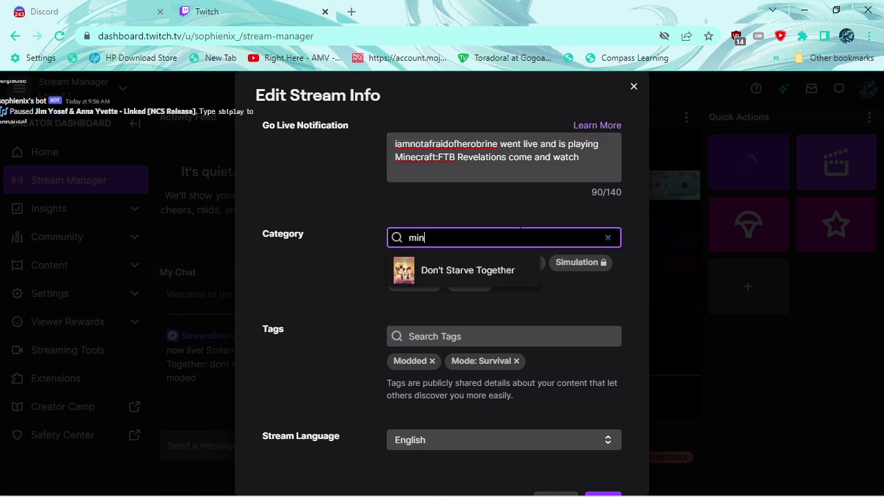
click(479, 275)
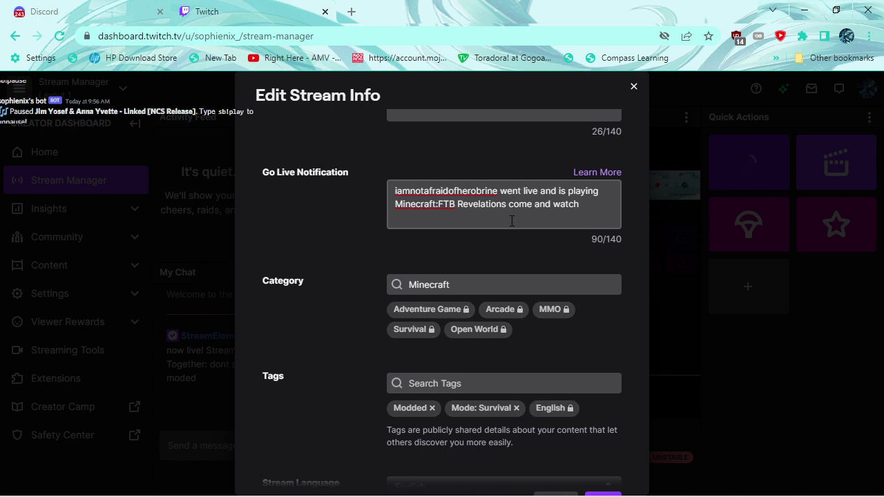
scroll(472, 363, down, 1)
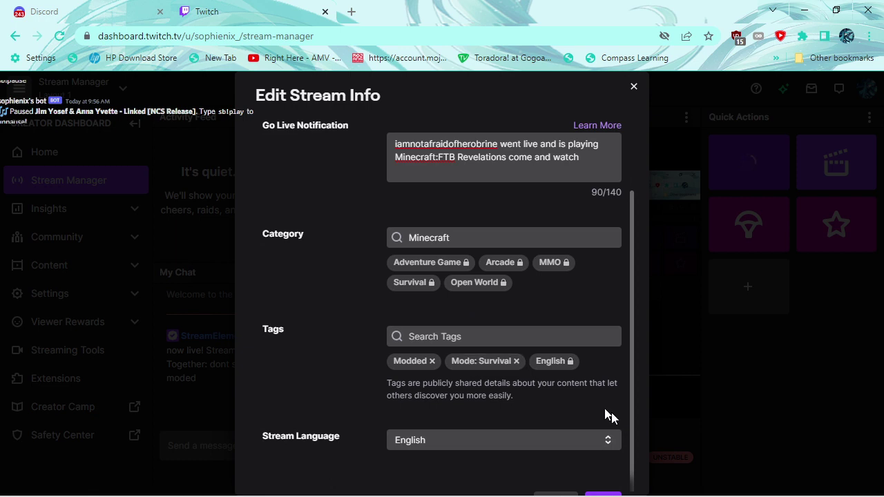
click(602, 495)
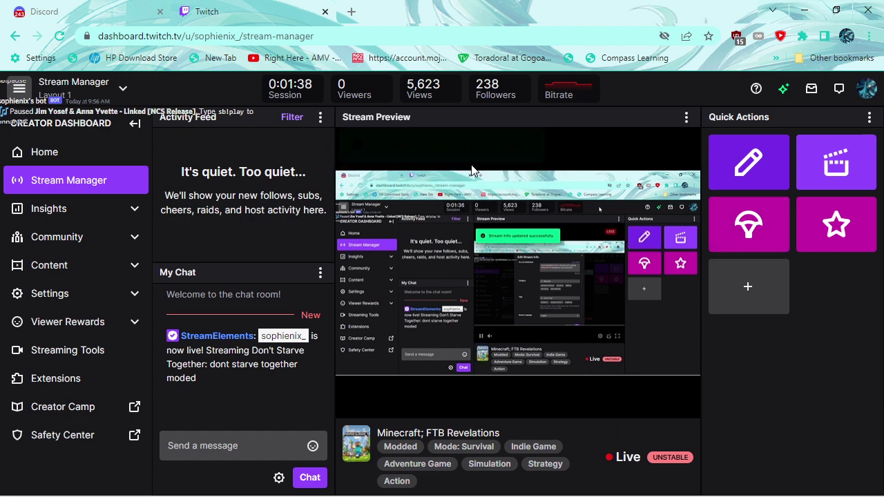
Pop out My Chat into its own window and return to the channel page in Opera GX
click(319, 274)
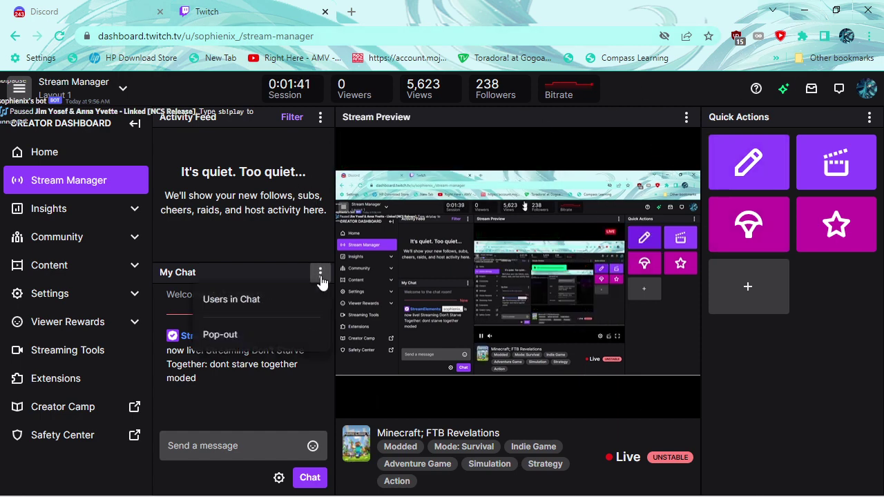
click(275, 341)
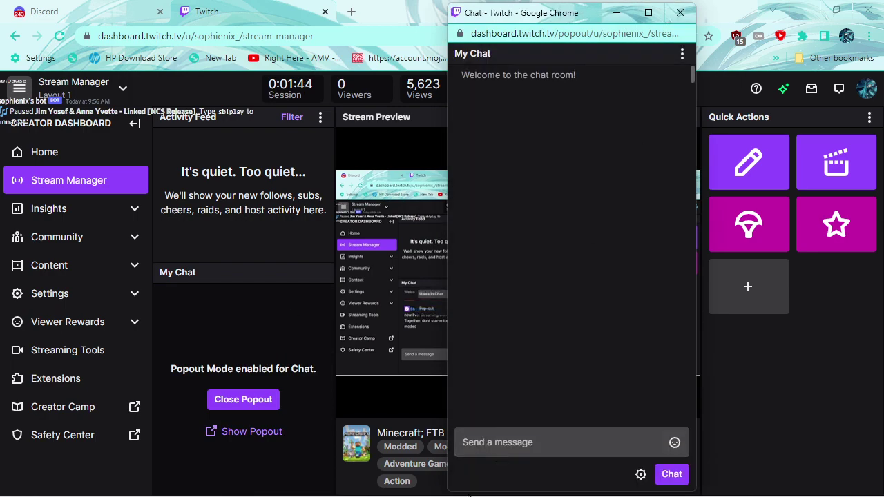
click(421, 483)
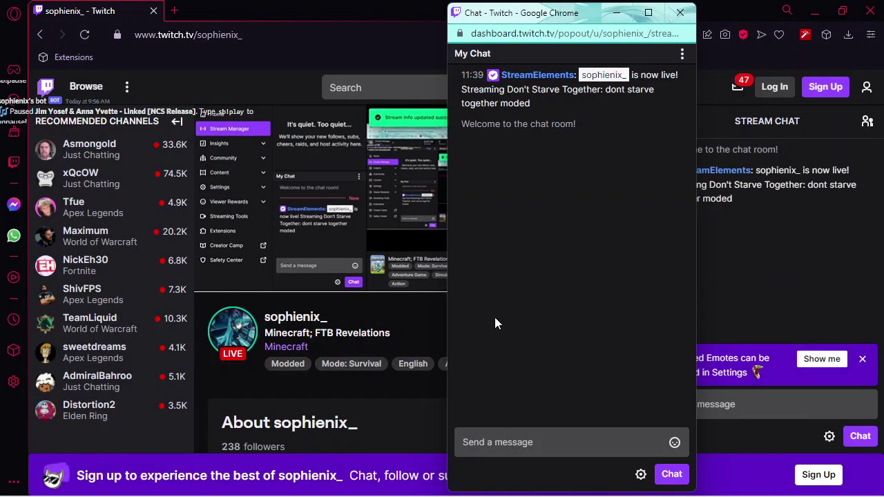
Open Task Manager to examine the CPU, memory and network use of the running apps
key(super)
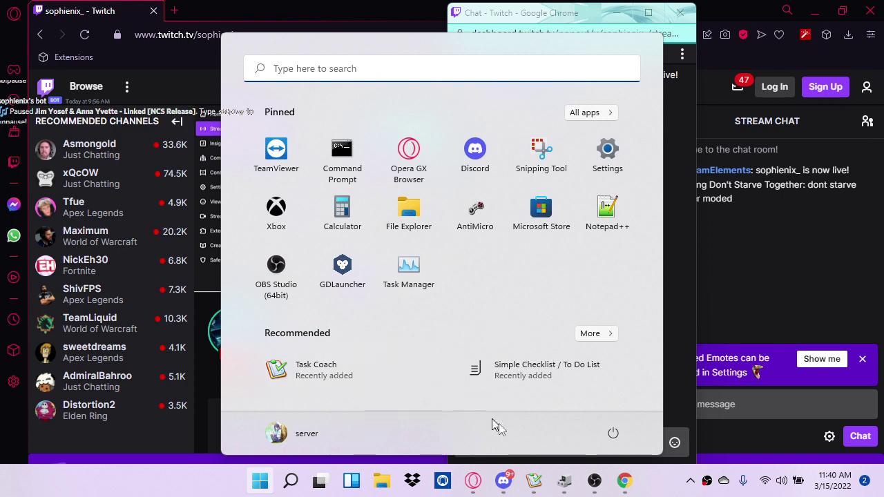
click(407, 277)
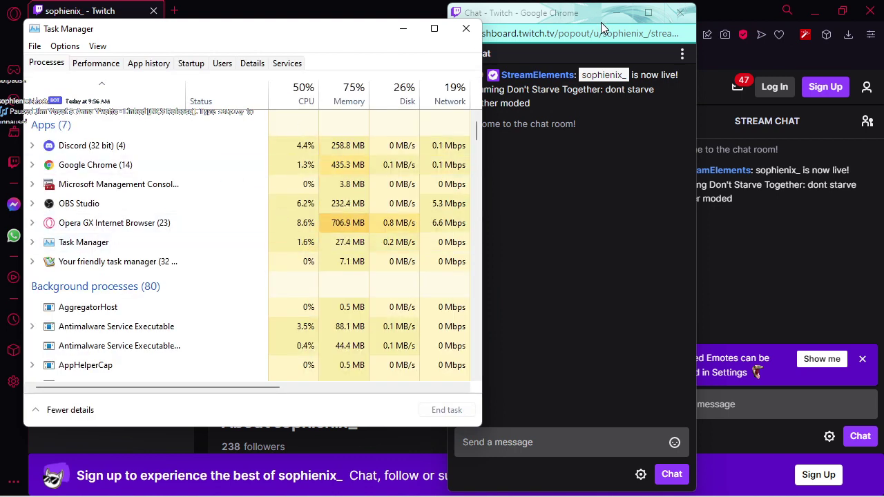
mouse_move(659, 9)
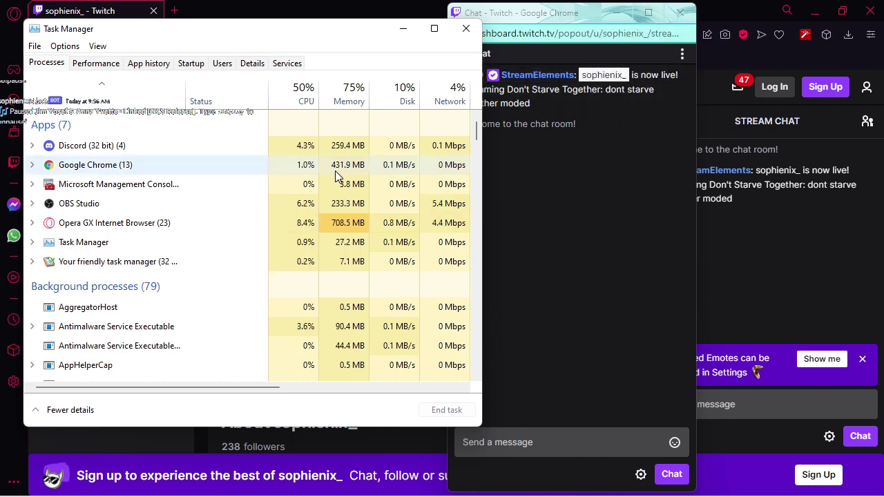
Pause the live video on the channel page in Opera GX and recheck resource use in Task Manager
key(alt+Tab)
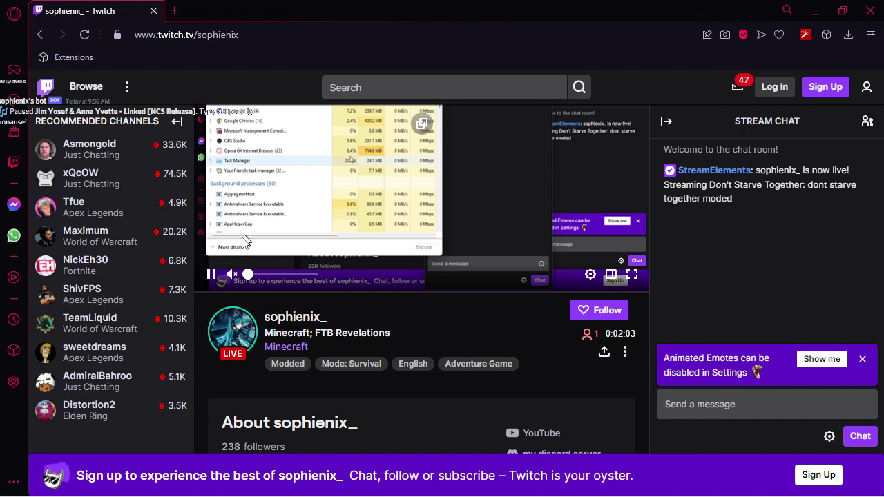
click(211, 274)
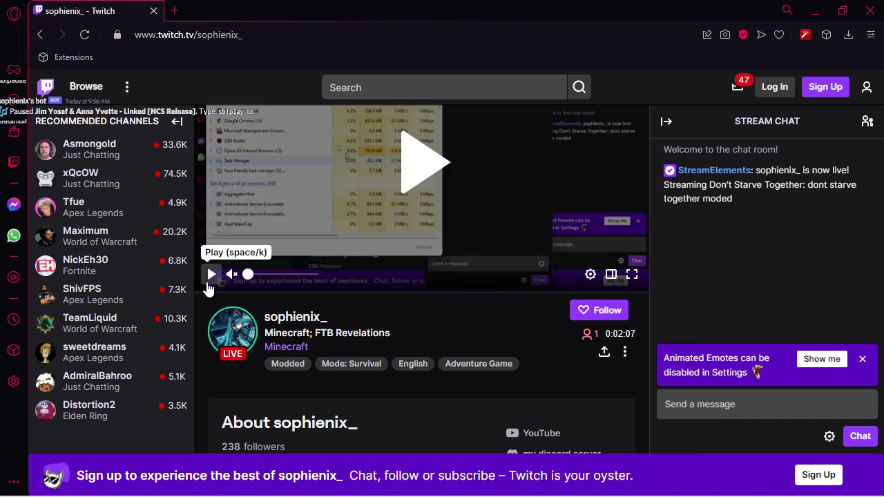
key(alt+Tab)
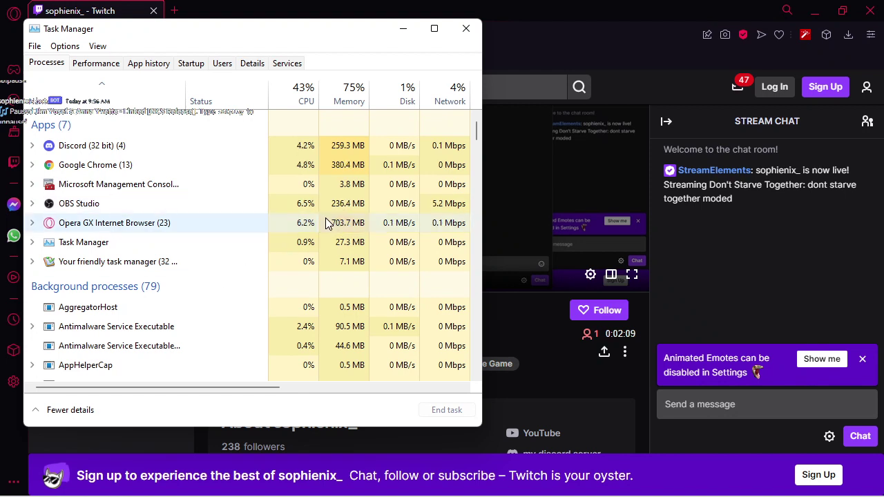
click(546, 13)
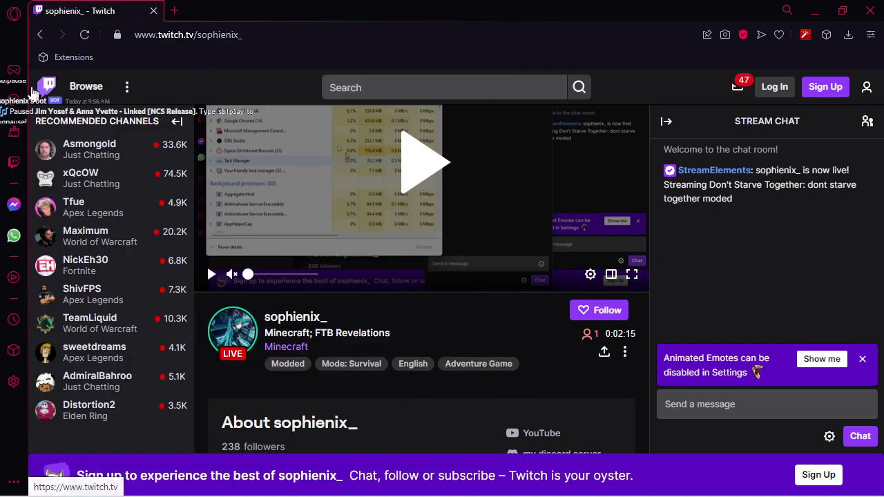
Replace the Twitch channel page with a web search for "gogole" and recheck Opera GX's resource use in Task Manager
click(185, 33)
text(gogole)
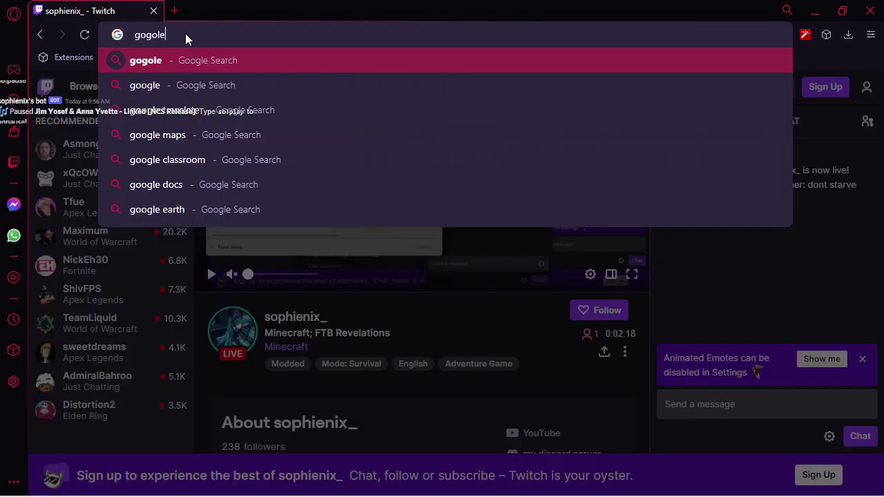
key(Return)
key(alt+Tab)
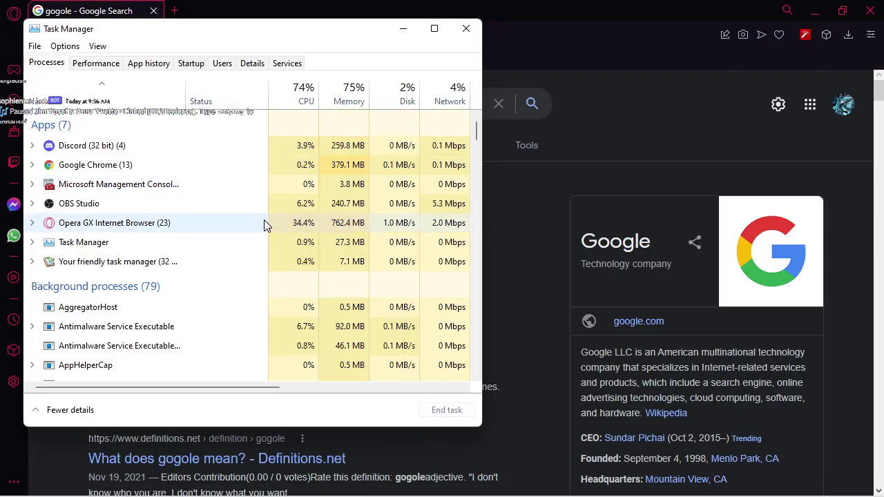
Remove the Total AV Safe Site extension from Opera GX
click(827, 33)
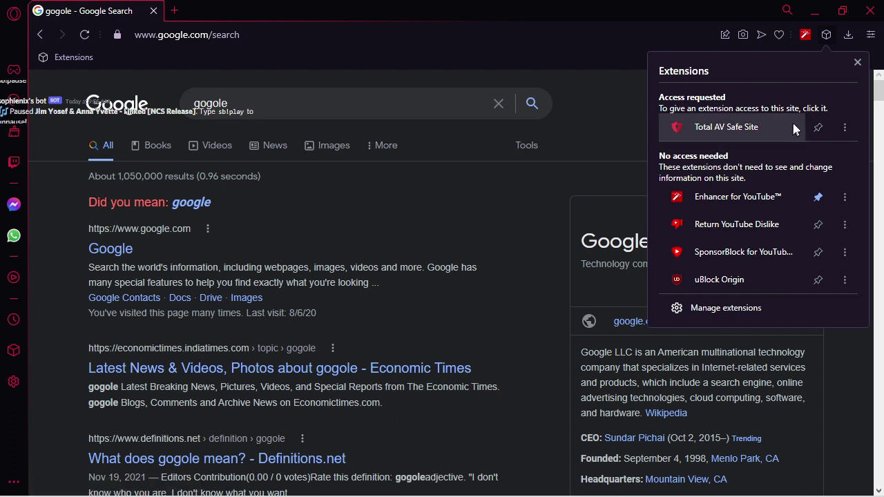
click(845, 127)
click(802, 188)
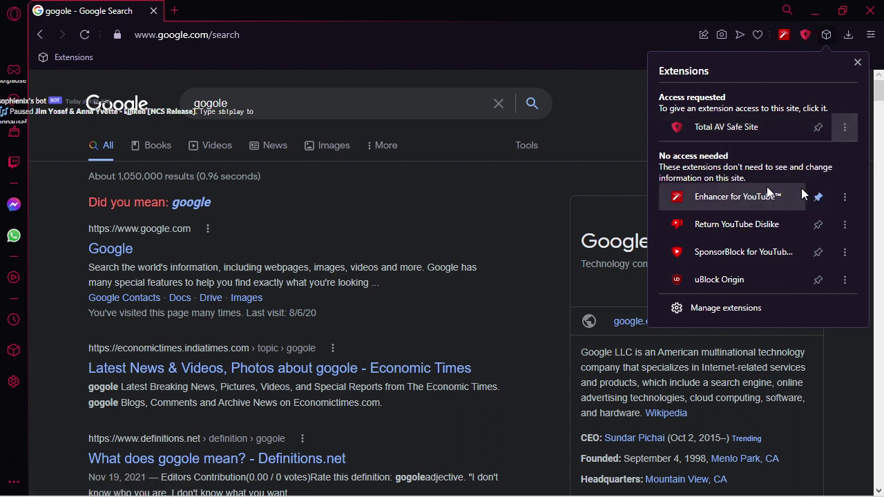
click(774, 117)
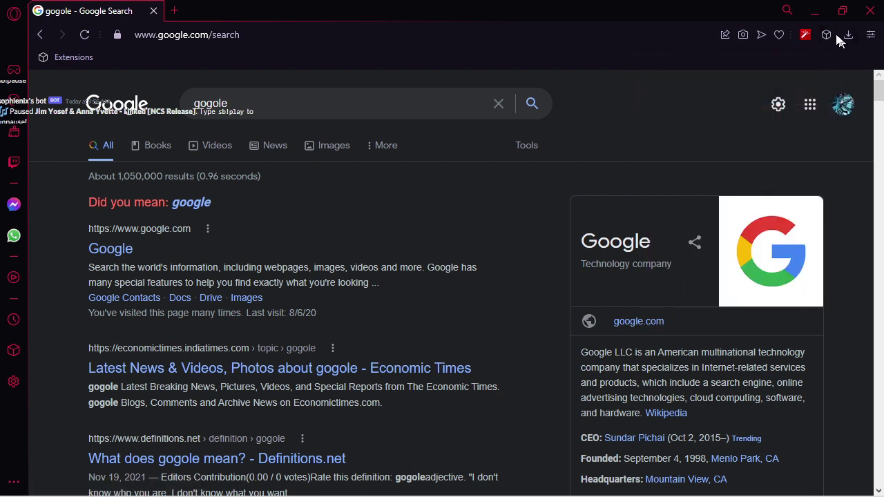
Remove the SponsorBlock for YouTube extension from Opera GX and review the remaining extensions
click(826, 34)
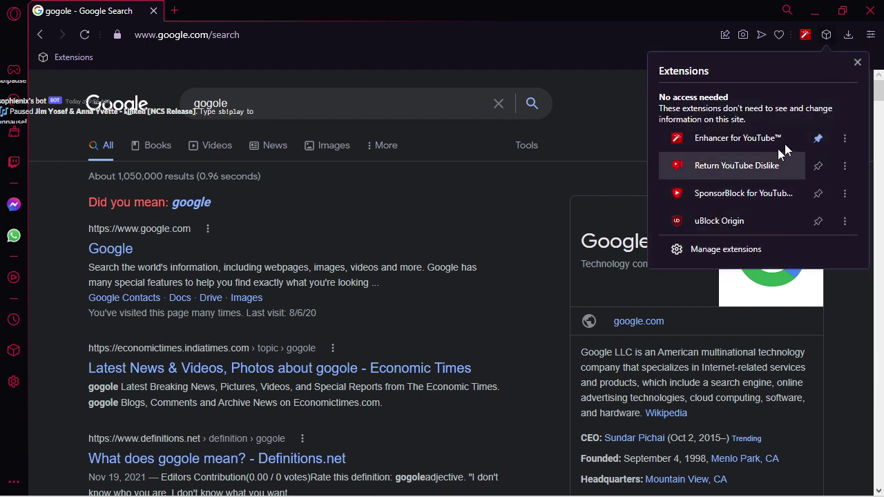
click(845, 193)
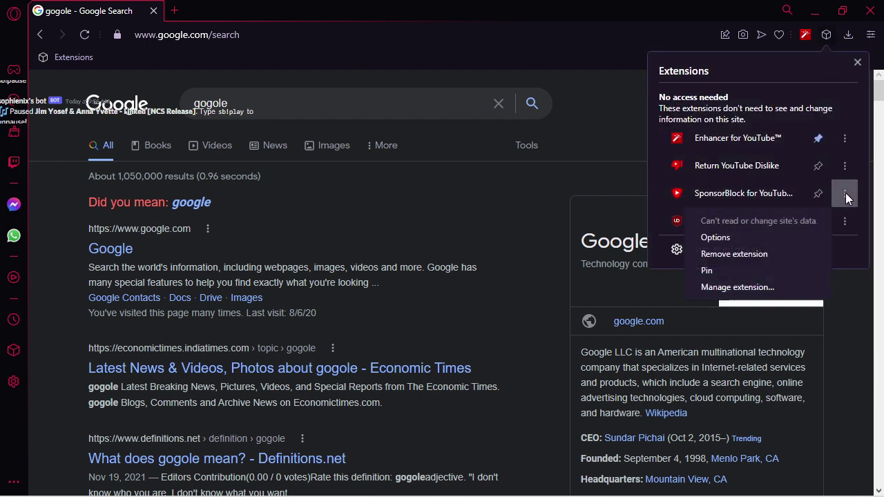
click(760, 255)
click(757, 119)
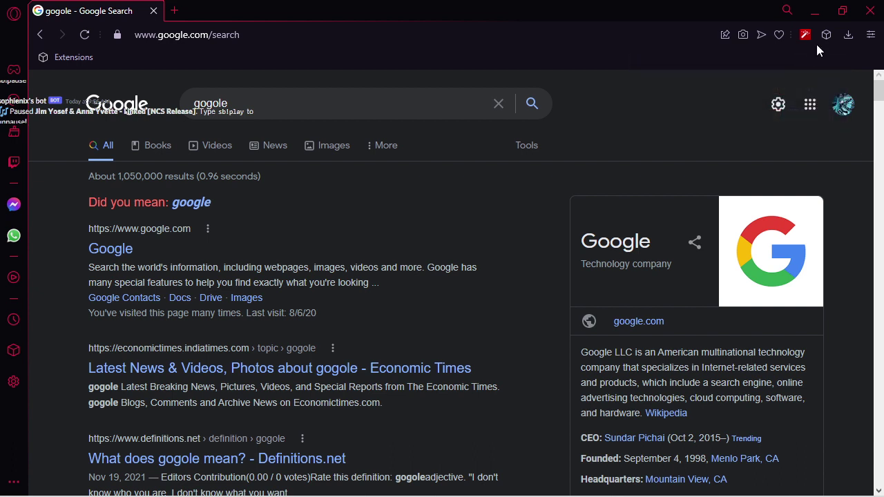
click(827, 34)
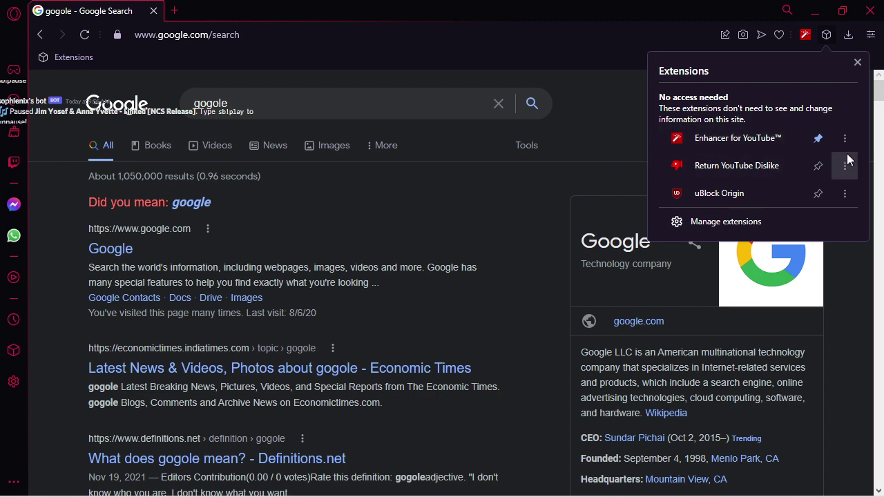
click(587, 147)
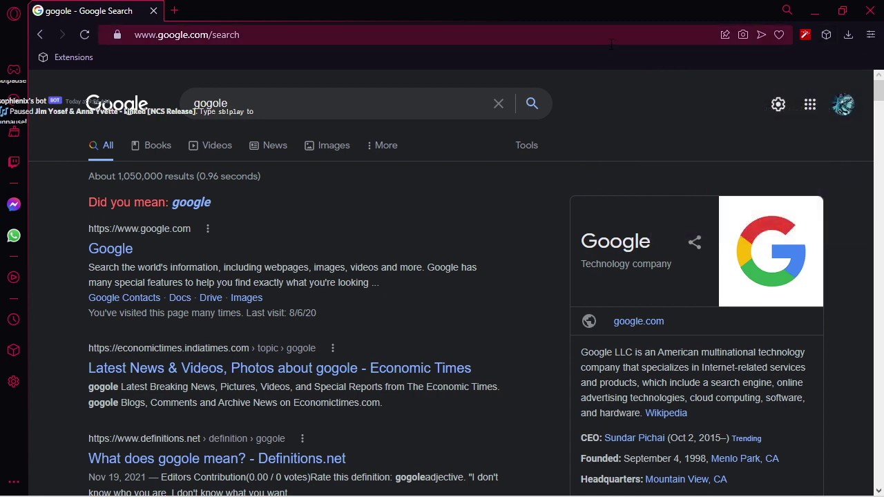
Recheck resource use in Task Manager and close the Opera GX window holding the Google search
key(alt+Tab)
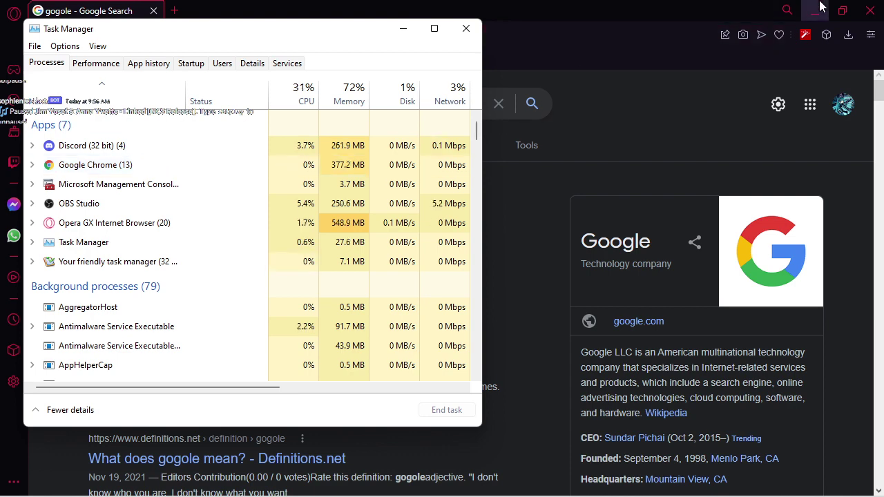
click(870, 10)
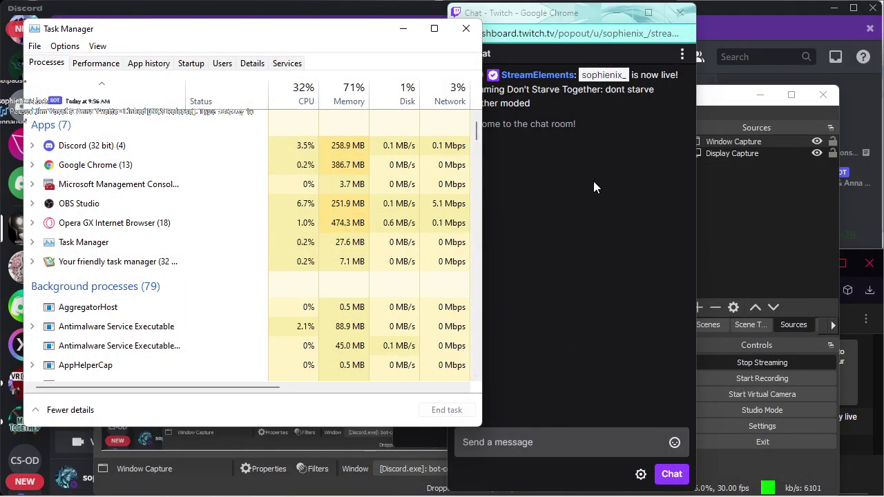
Bring OBS forward, show "be right back" in Windows search as a notice to viewers, and dismiss it on returning
click(781, 340)
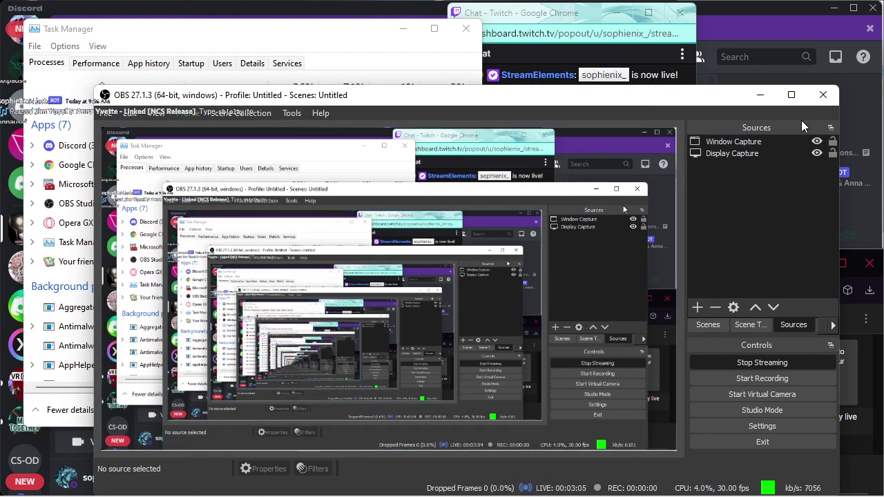
key(super)
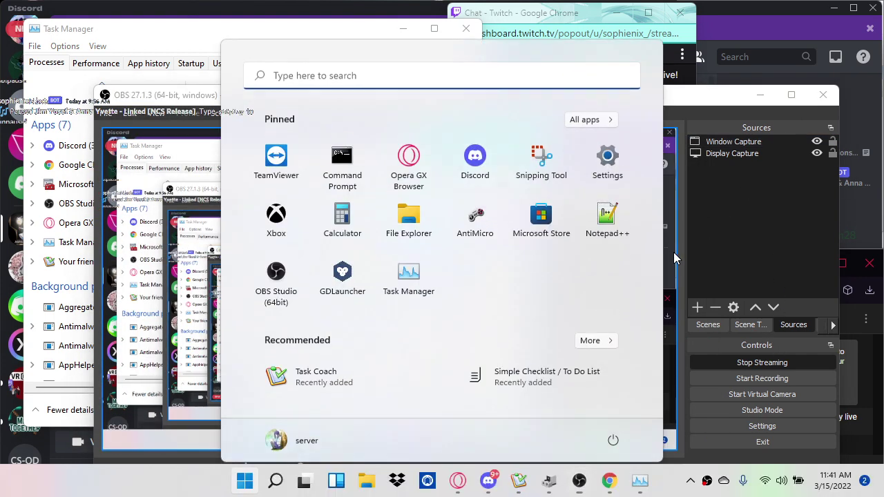
text(be right )
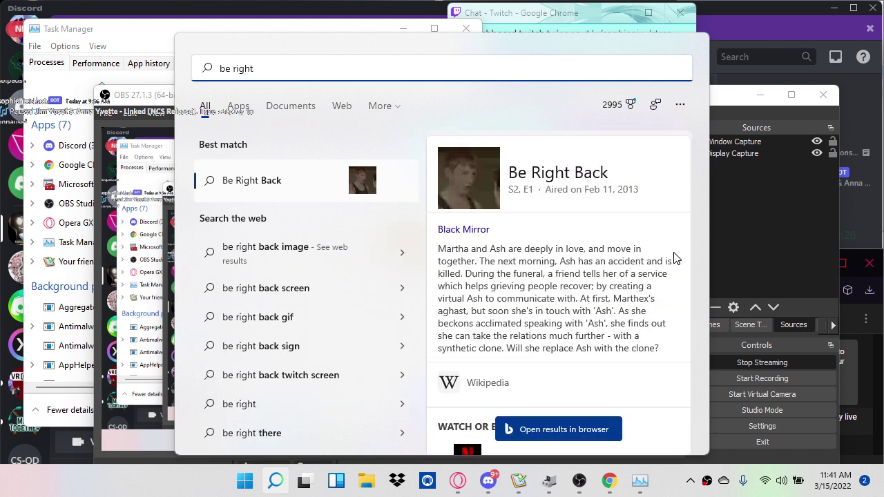
text(back)
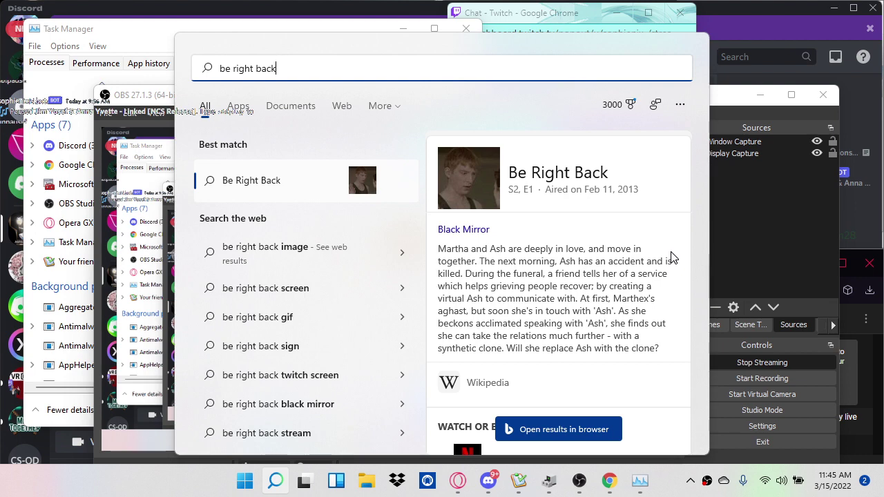
click(728, 101)
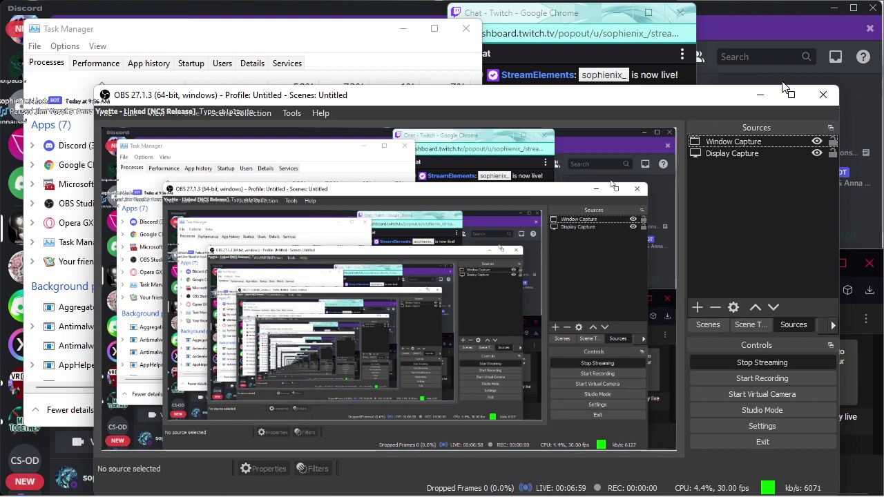
Minimize OBS, Task Manager and Discord, and close the YouTube Studio live chat window
click(760, 97)
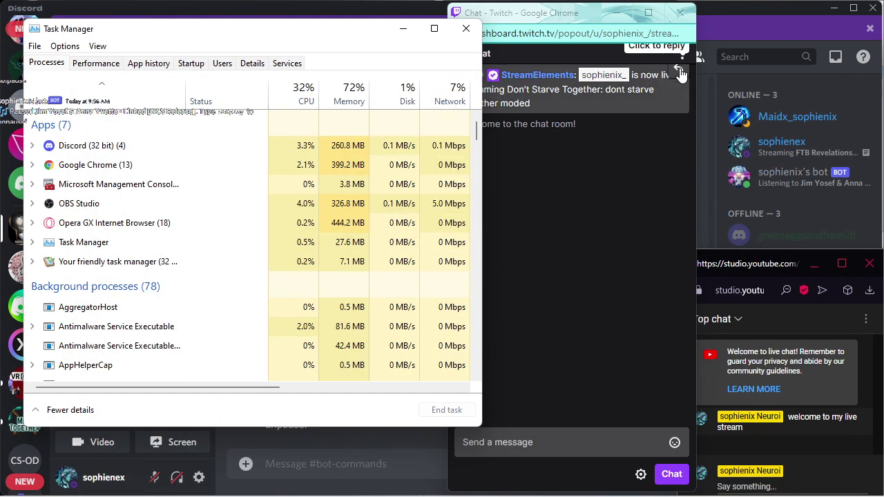
click(405, 31)
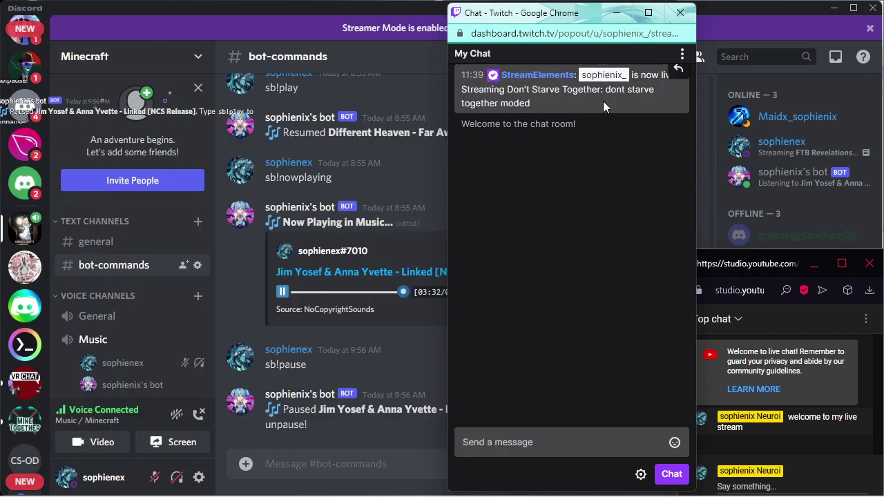
click(870, 264)
click(834, 8)
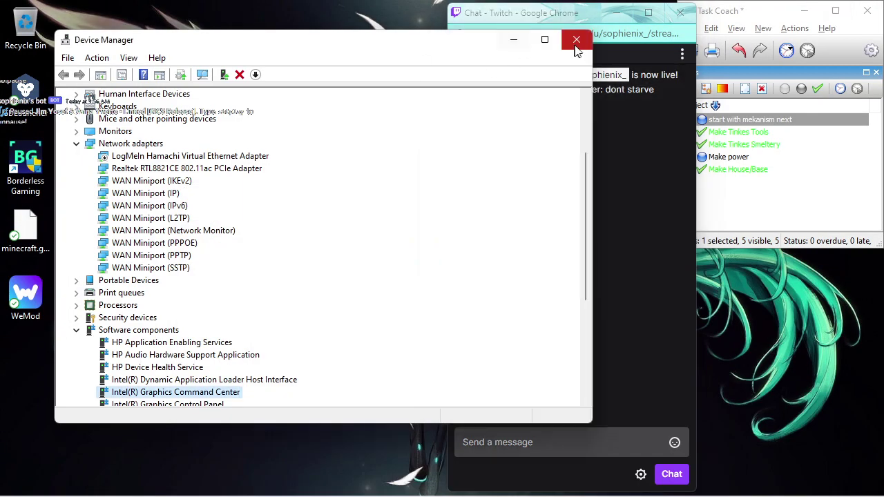
Close Device Manager together with its open Intel(R) Graphics Control Panel Properties dialog
click(578, 40)
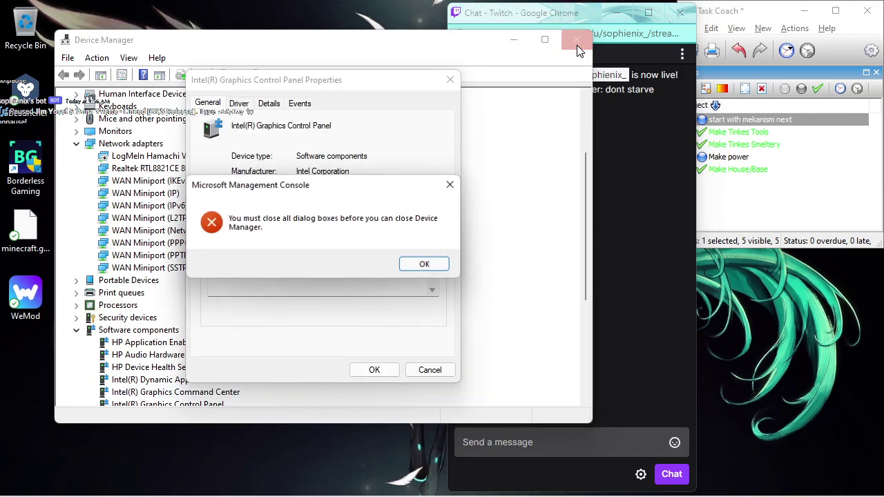
click(421, 265)
click(389, 372)
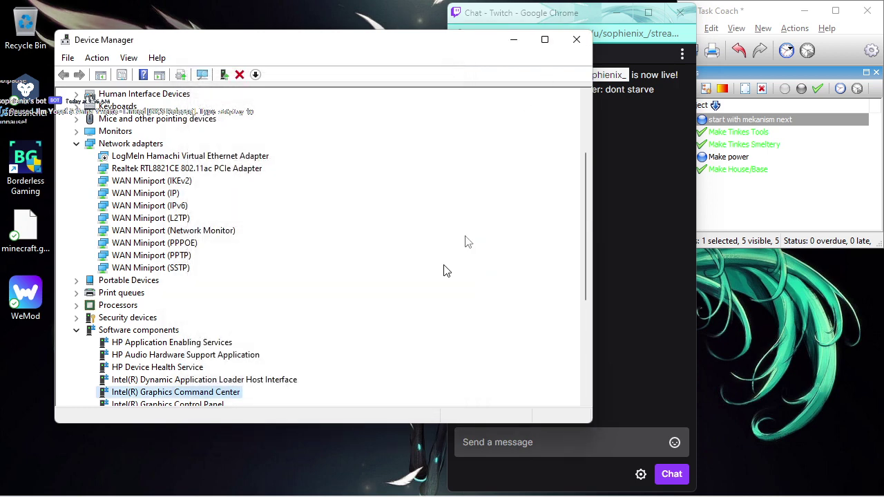
click(587, 46)
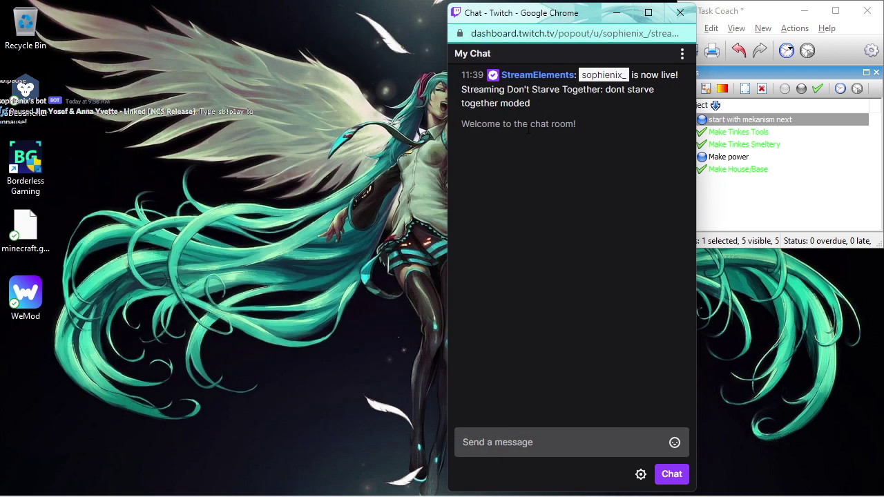
Find GDLauncher through Windows search and launch it
key(alt+Tab)
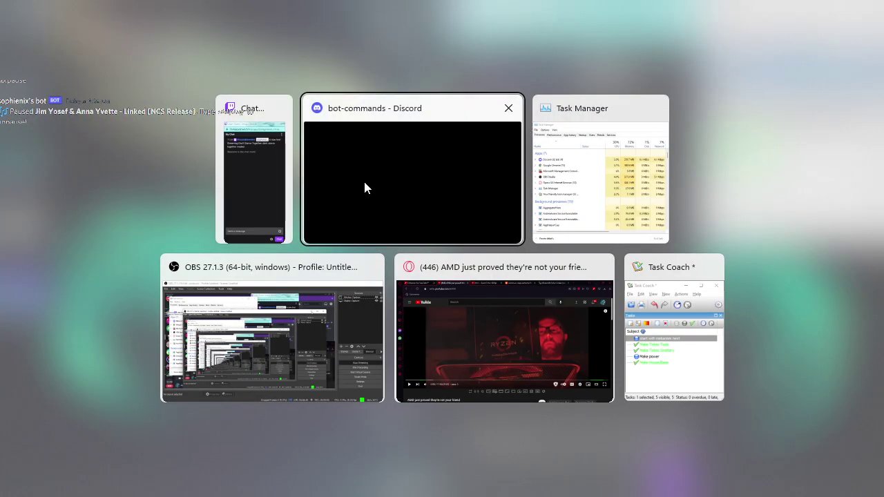
key(super)
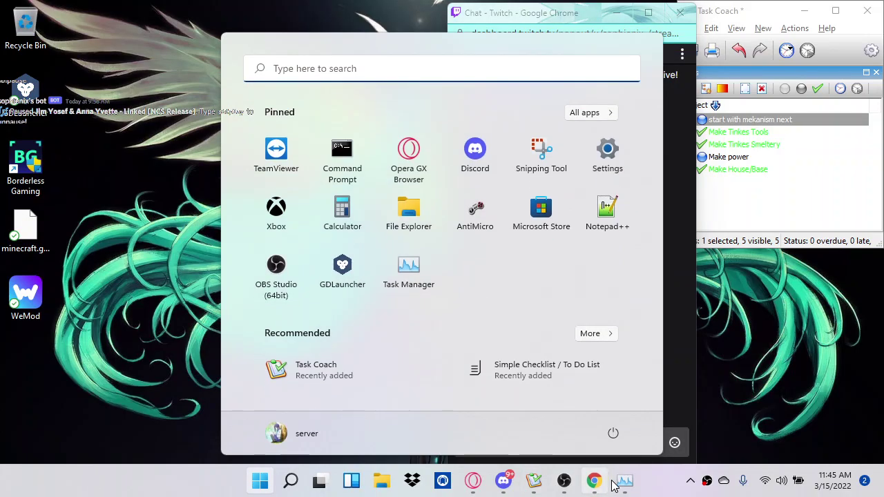
text(gd)
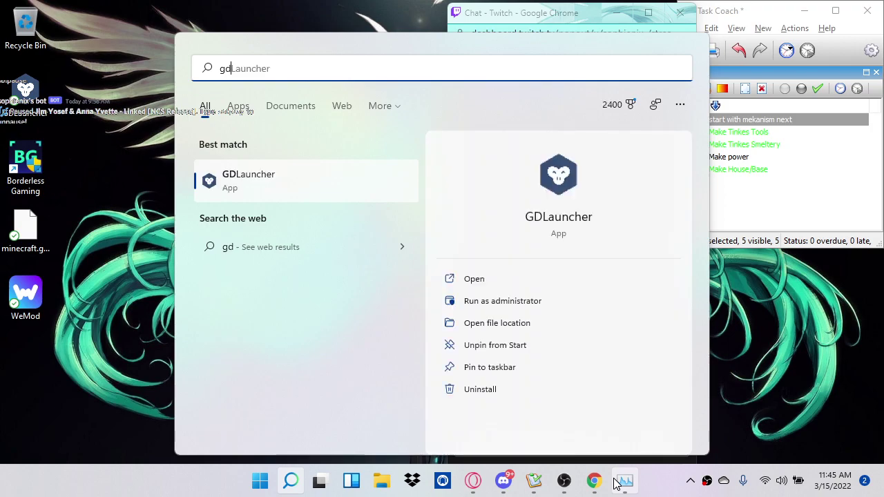
key(Return)
Switch to the Opera GX window with the YouTube video and quit the browser with all its tabs
key(alt+Tab)
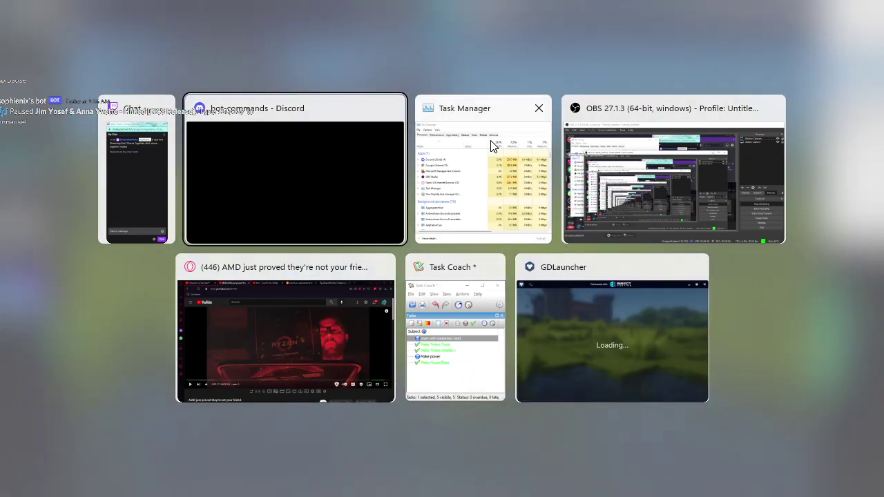
click(319, 333)
click(877, 11)
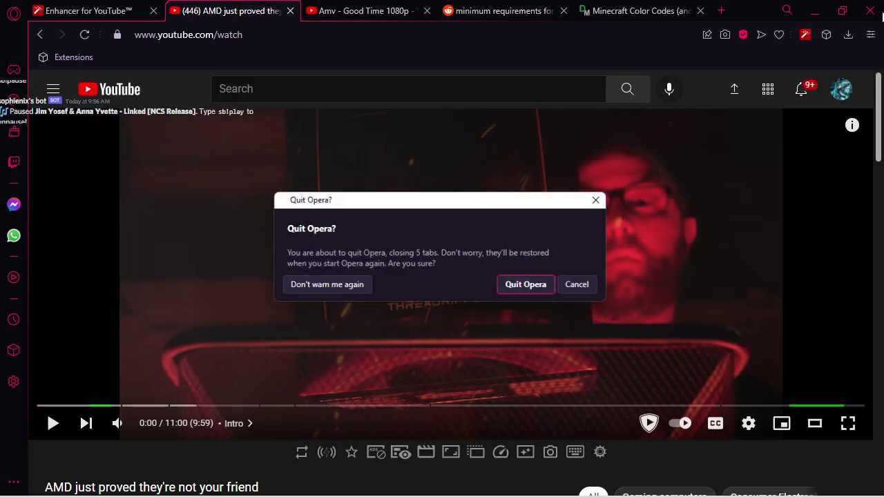
click(526, 285)
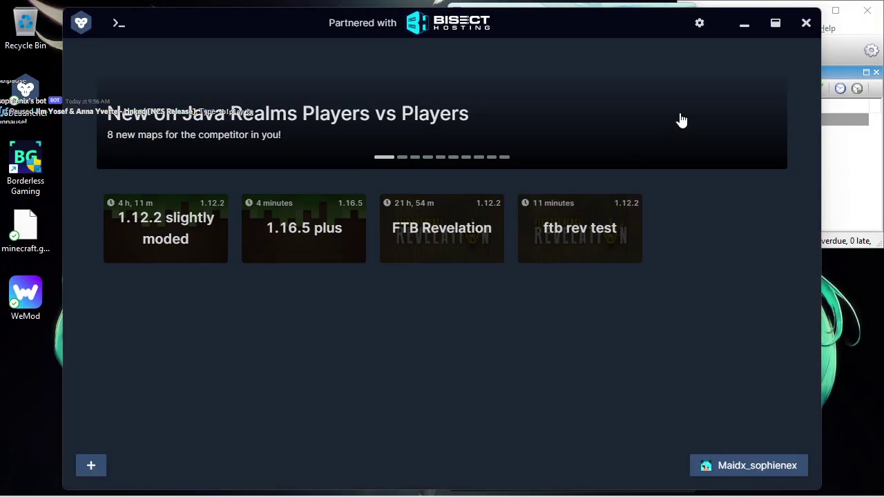
Start the FTB Revelation instance in GDLauncher and snap the launcher window to the left side of the desktop
click(444, 253)
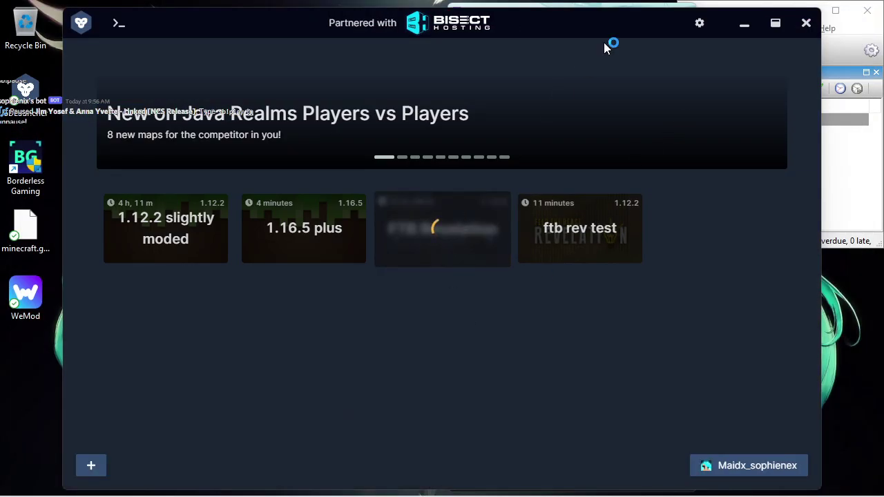
click(742, 31)
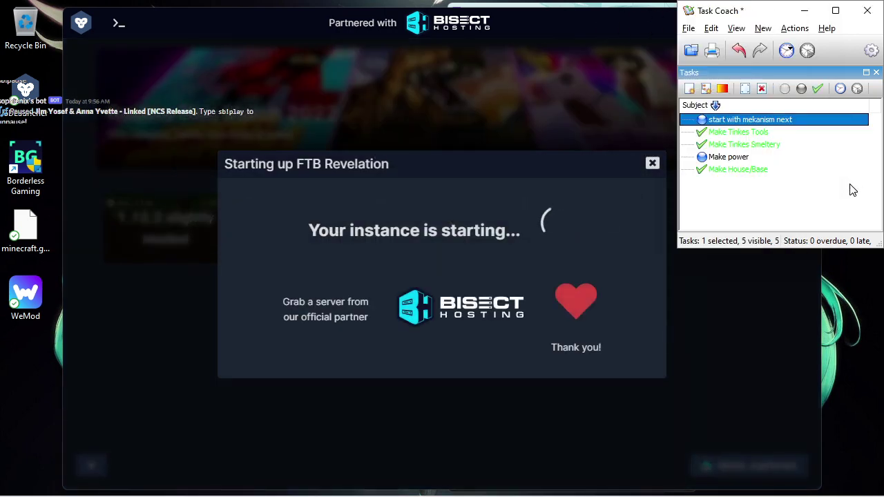
drag(574, 23, 230, 106)
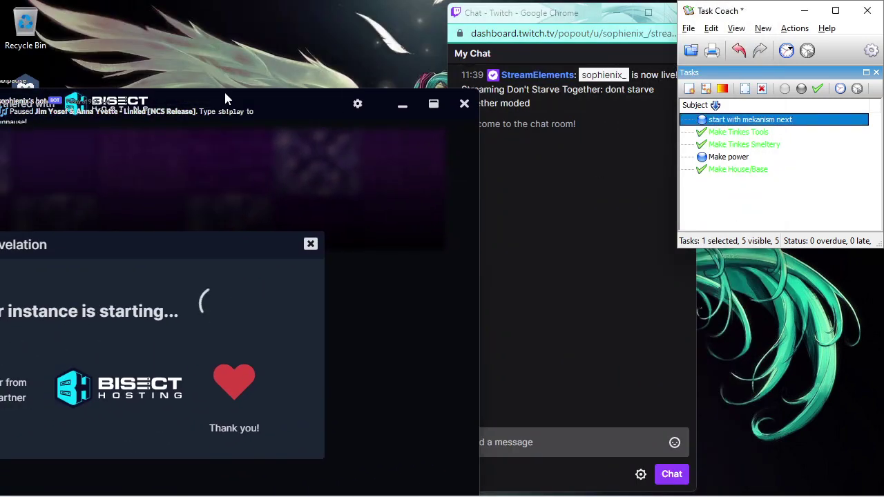
double_click(227, 96)
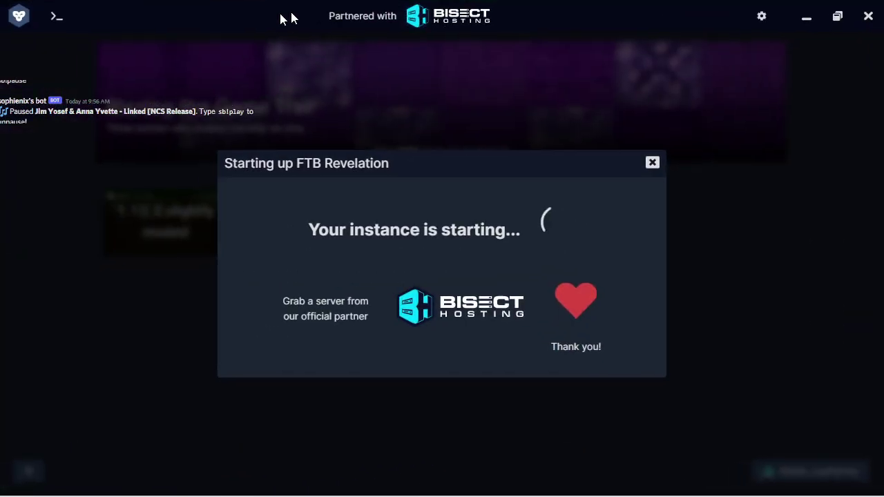
drag(283, 18, 2, 159)
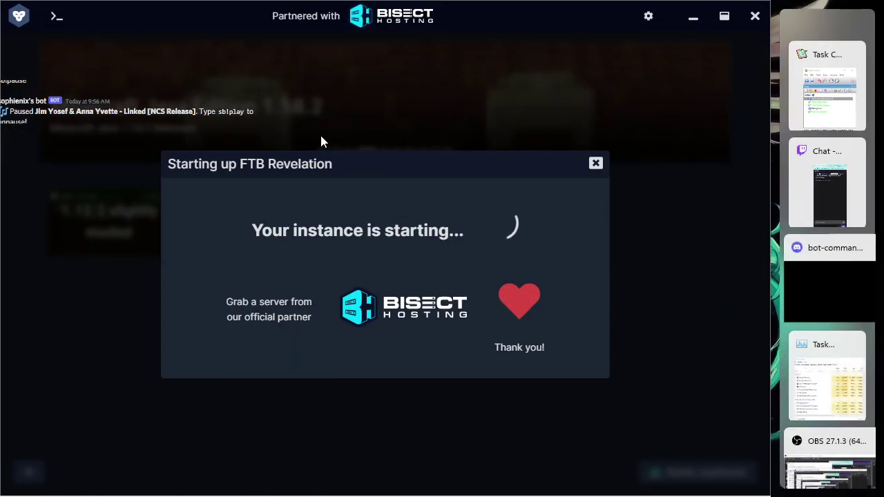
click(599, 113)
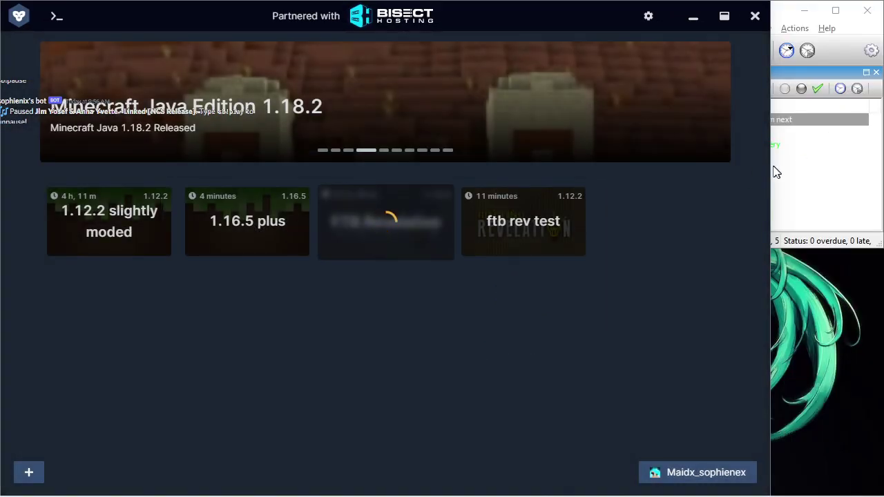
Narrow the GDLauncher window slightly, minimize it, and bring Task Manager to the front
drag(771, 169, 716, 173)
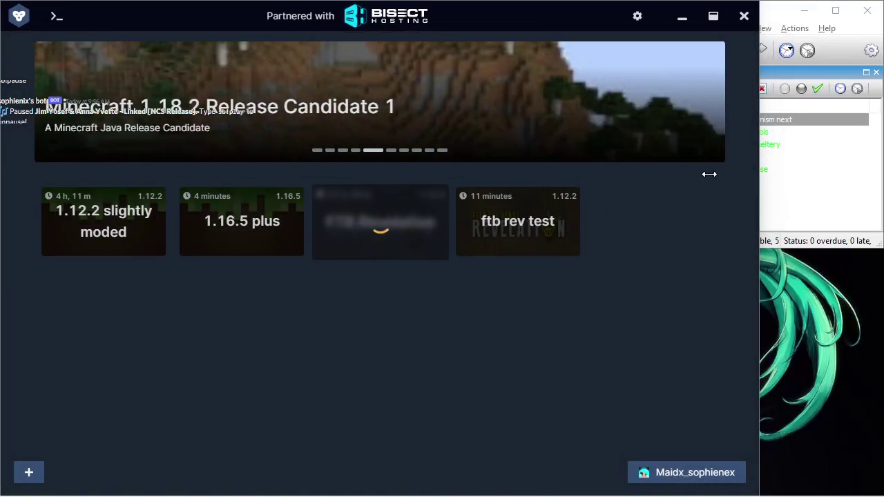
click(682, 28)
key(alt+Tab)
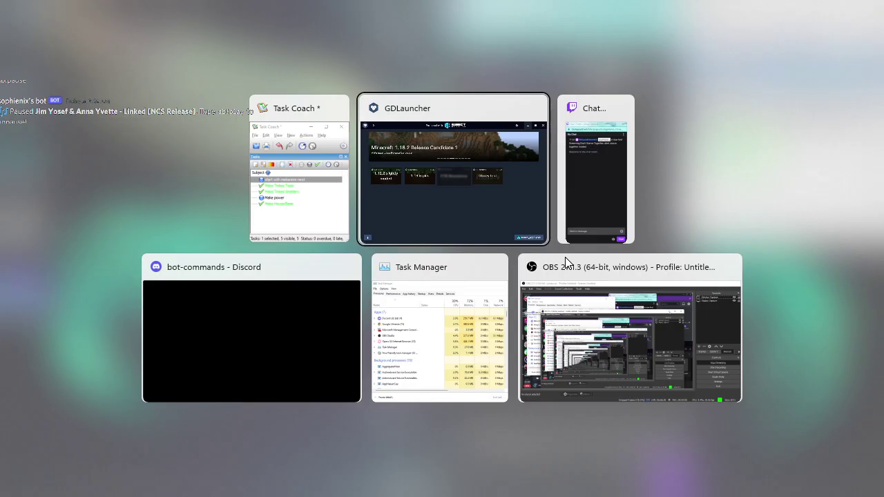
key(alt+Tab)
key(alt+Tab)
key(alt+Tab)
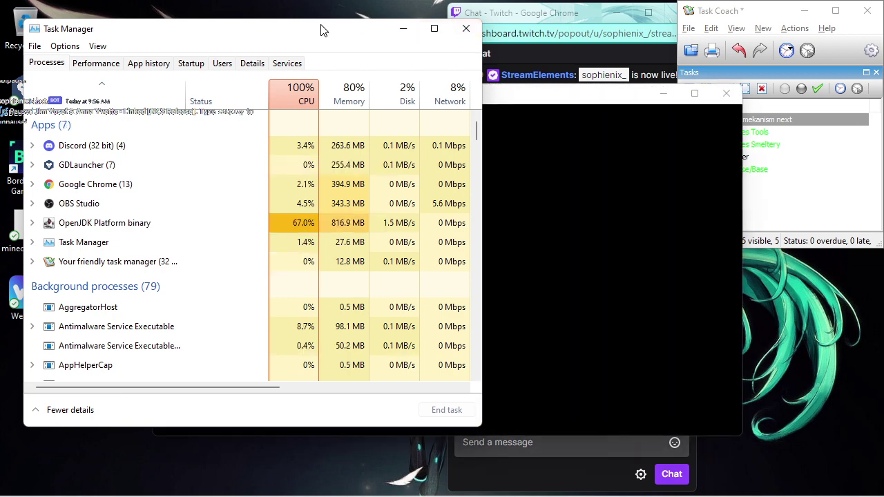
Snap Task Manager to the left side of the desktop and widen it up to the edge of the Task Coach window
drag(322, 29, 177, 89)
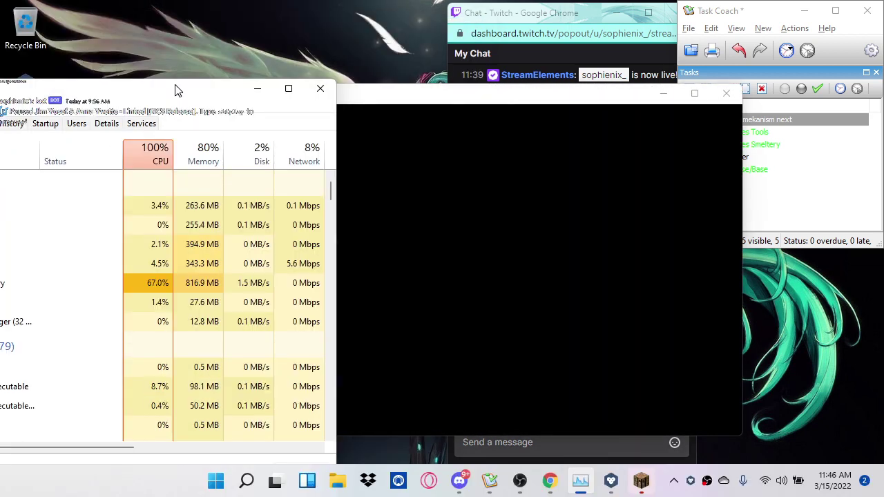
click(851, 200)
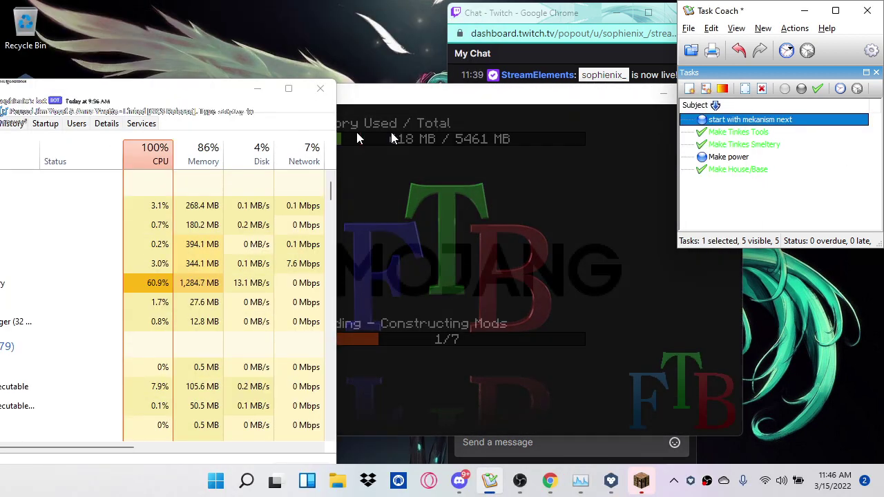
click(173, 98)
key(super+Left)
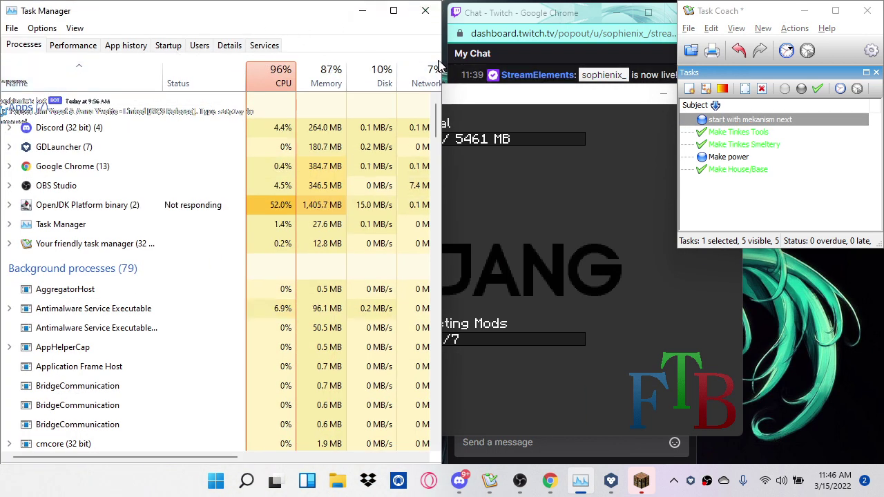
drag(441, 69, 677, 71)
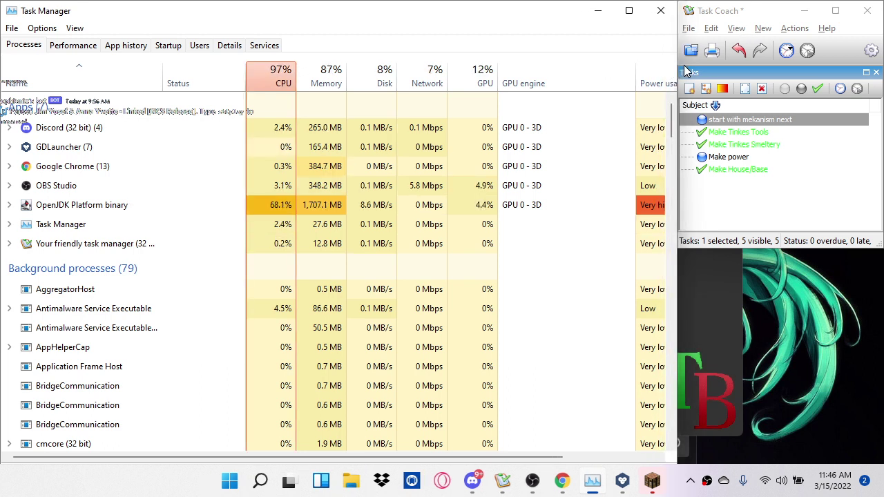
click(686, 71)
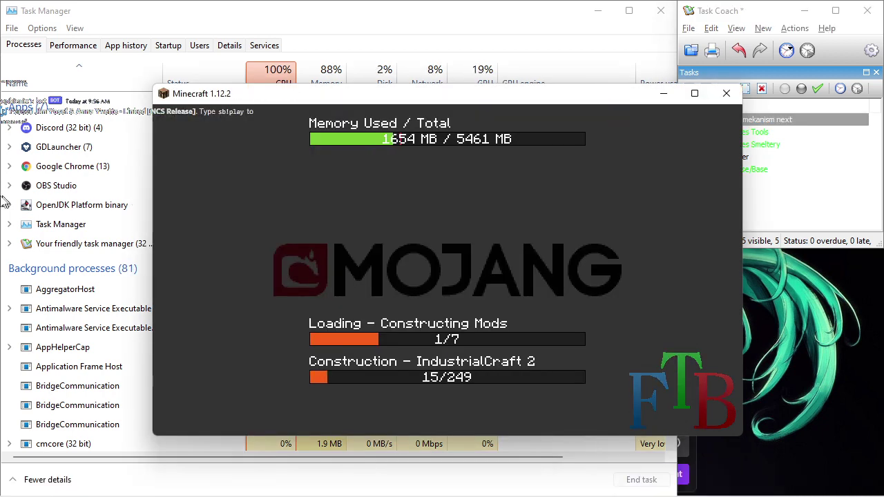
Snap the Minecraft 1.12.2 window beside Task Coach and fill the remaining space below Task Coach with the Twitch chat window
drag(591, 95, 3, 210)
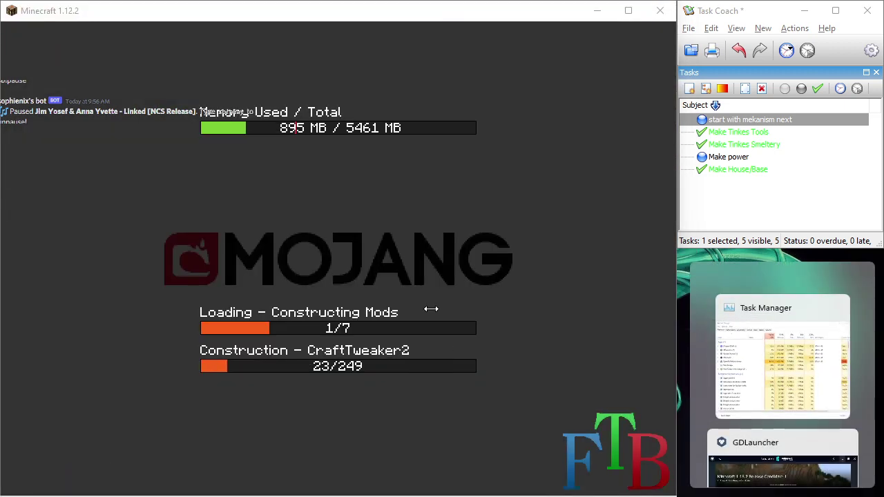
scroll(803, 358, down, 3)
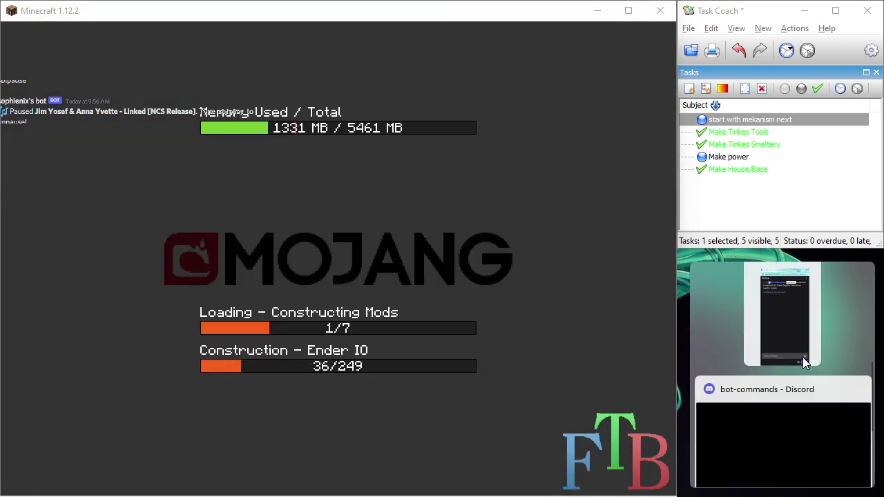
click(802, 357)
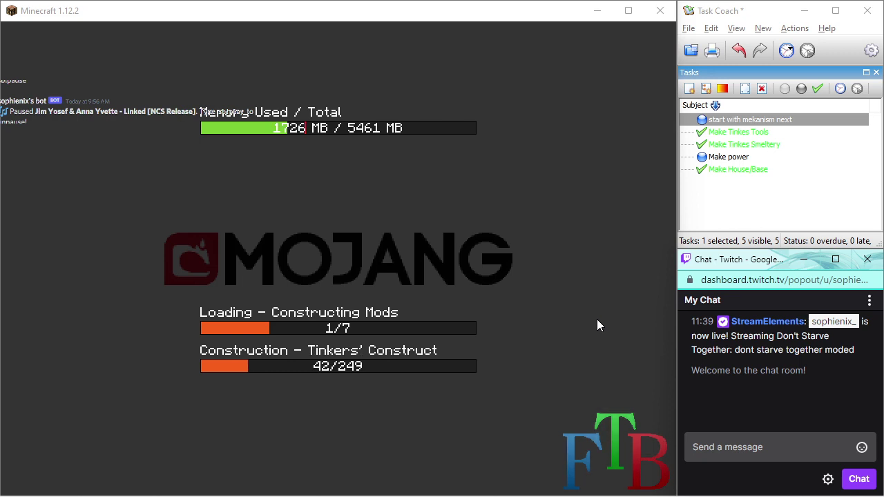
Switch to Discord and send the sb!play command in the bot-commands channel
key(alt+Tab)
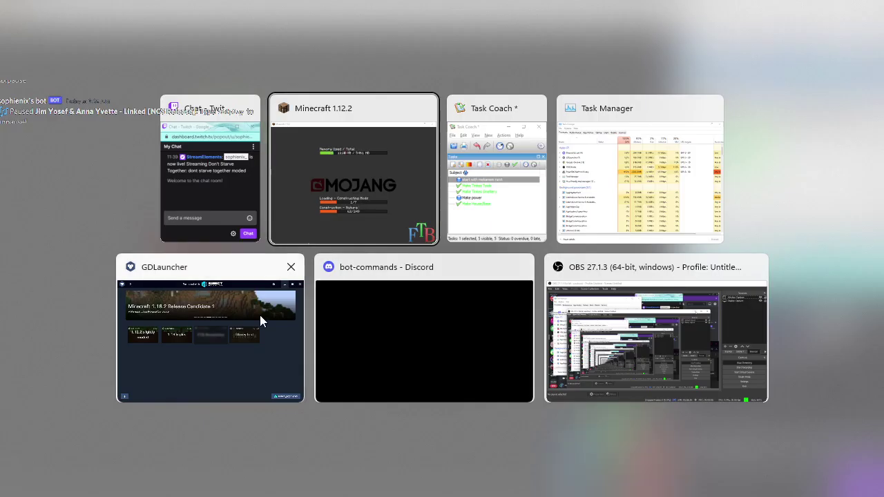
click(395, 323)
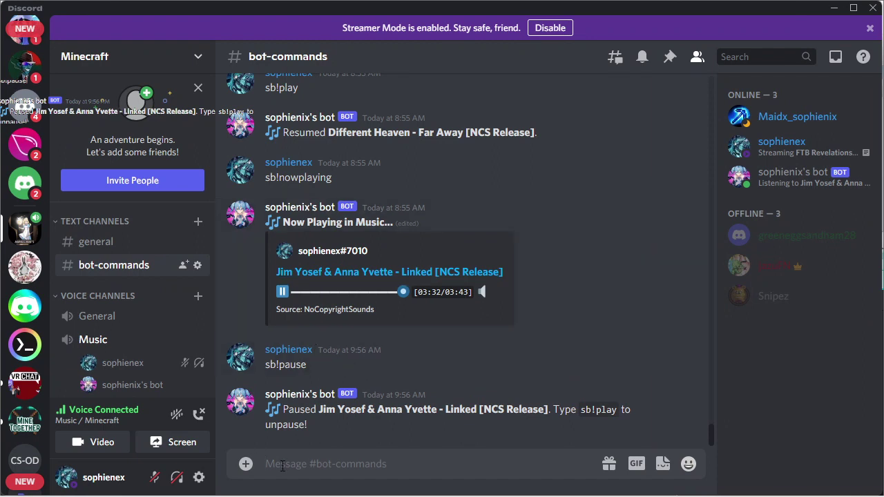
text(sb!)
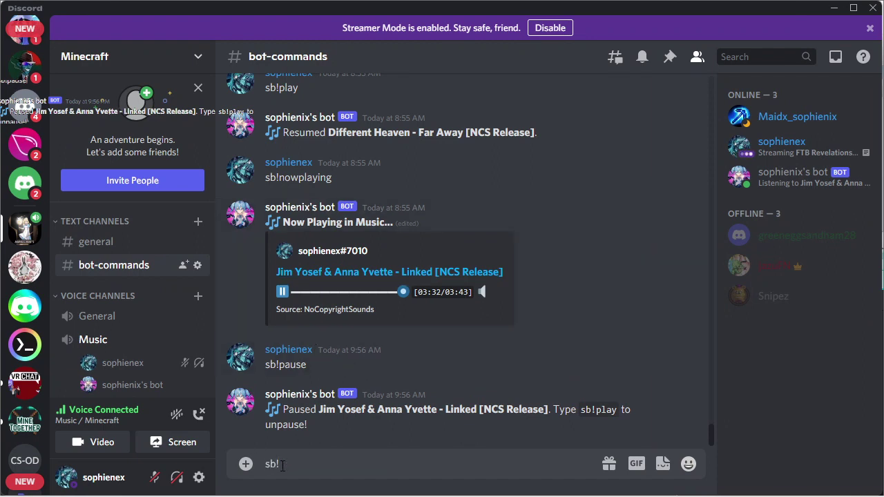
text(plau)
key(BackSpace)
text(y)
key(Return)
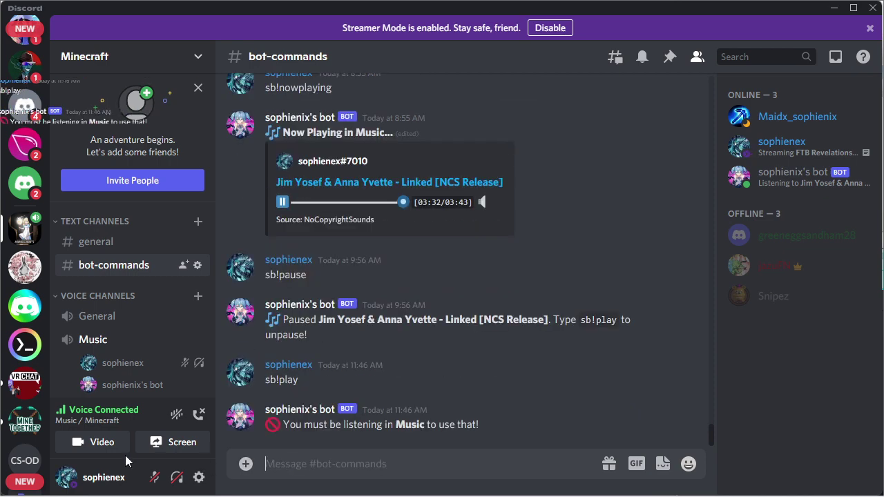
Undeafen the Discord account while keeping the microphone muted, and resend sb!play to resume the music
click(176, 478)
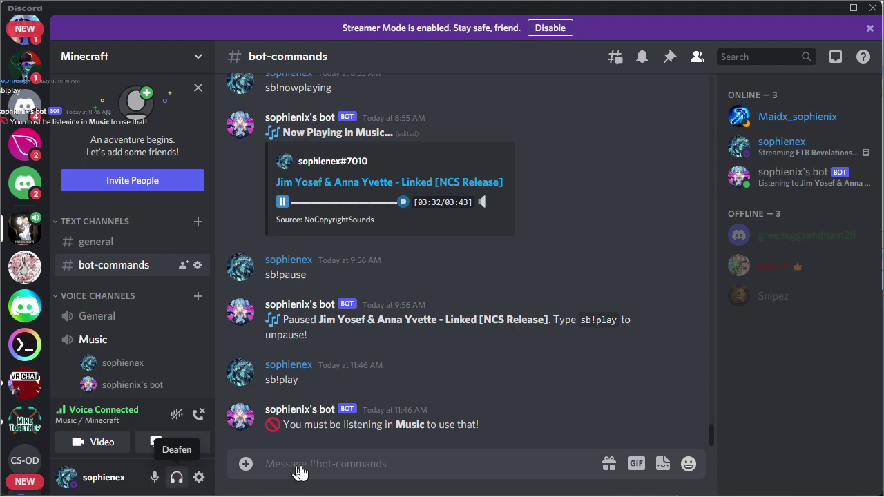
click(155, 477)
text(sb)
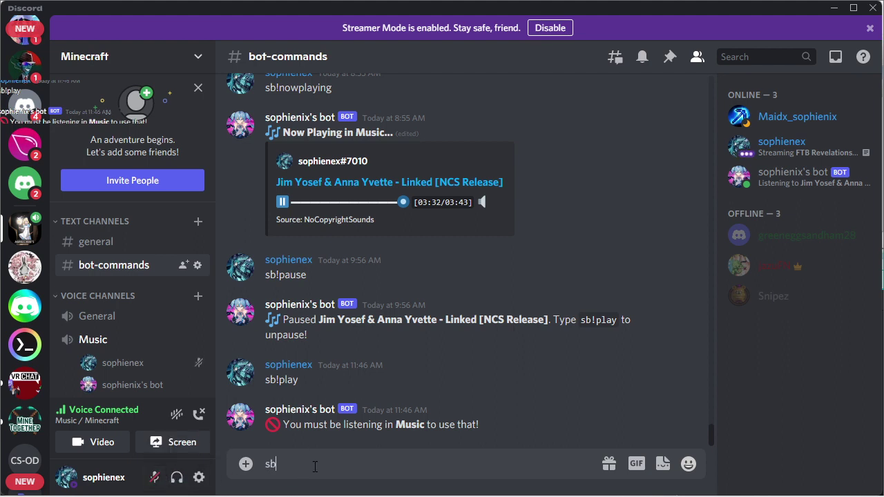
text(!plau)
key(Return)
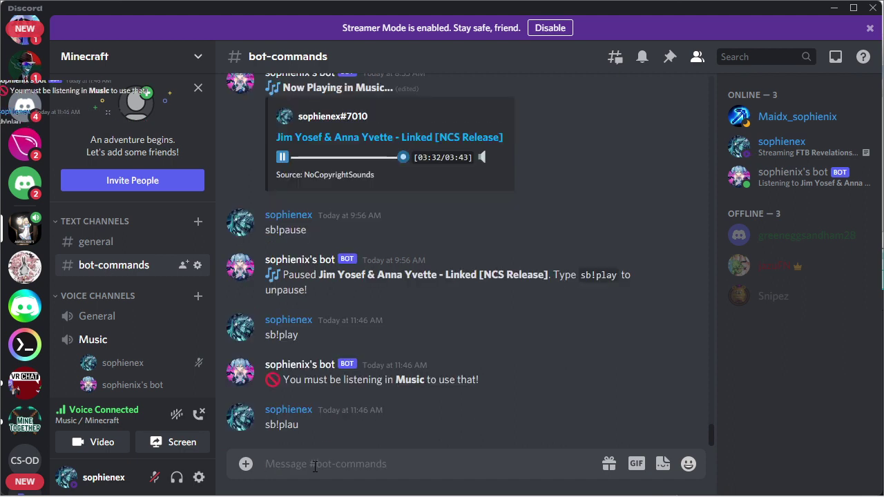
text(sb!)
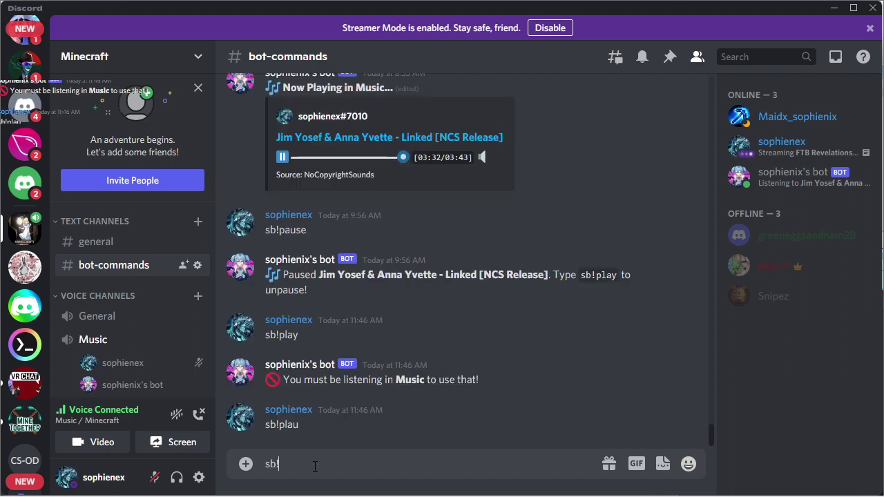
text(play)
key(Return)
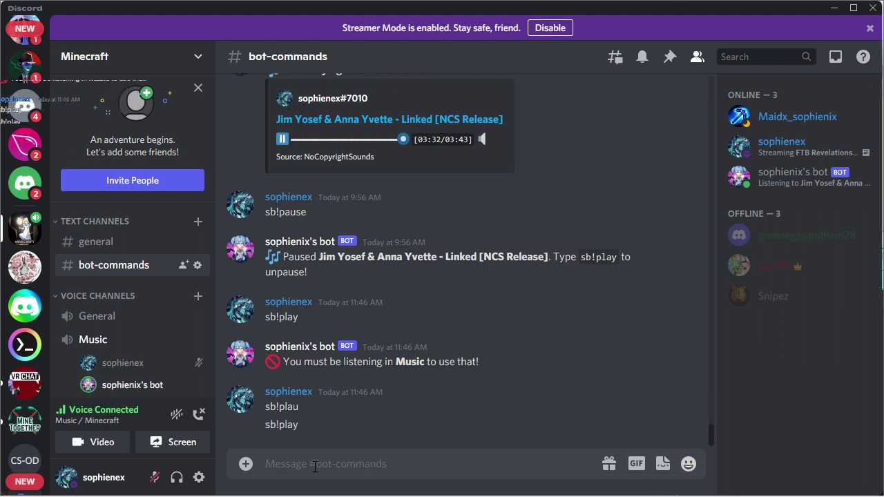
Skip the current song with sb!skip and request the current track with sb!nowplaying
text(sb!skip)
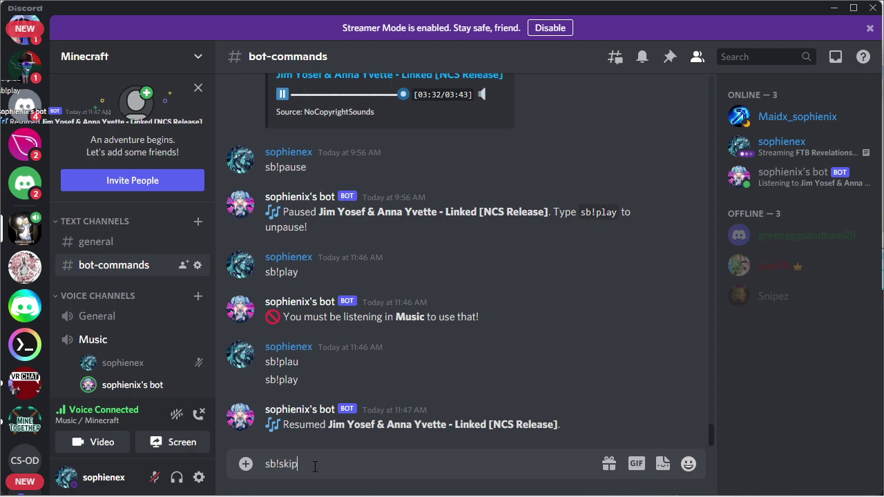
key(Return)
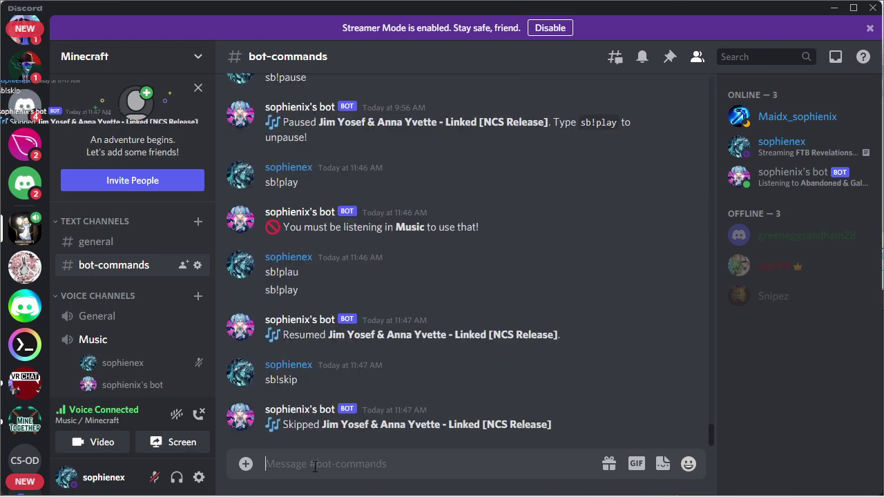
text(sb)
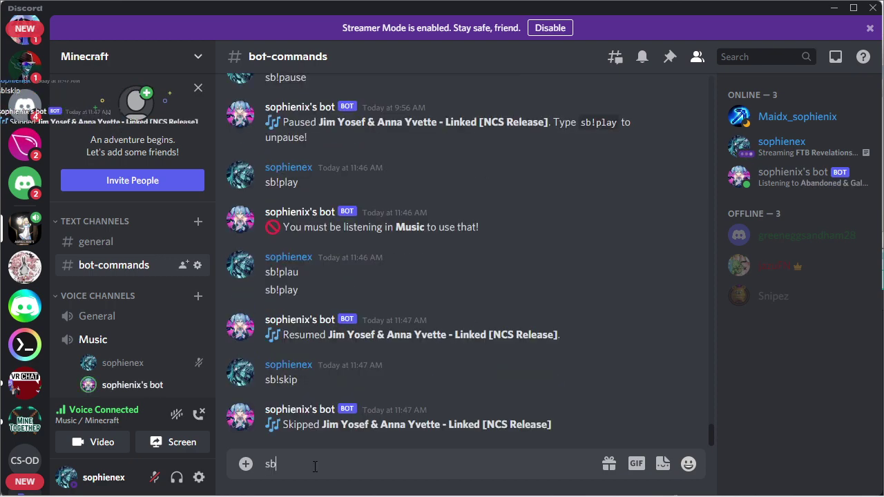
text(!nowplaying)
key(Return)
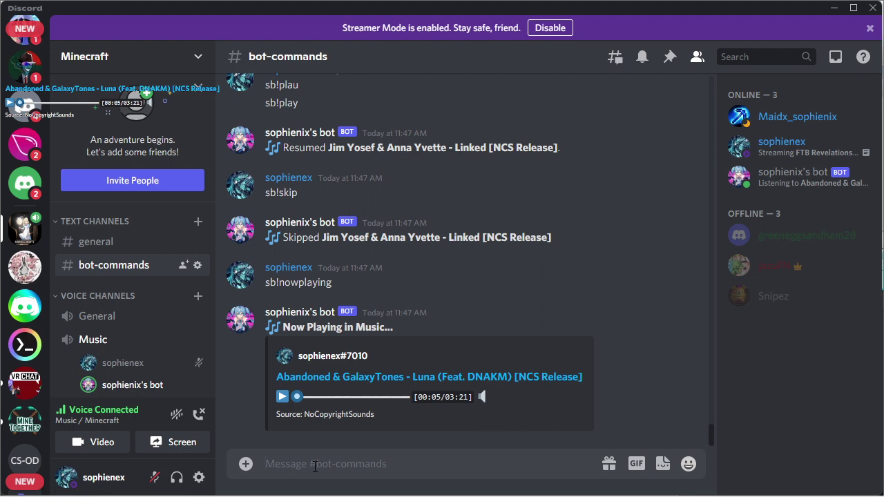
Set the Windows display projection mode to Second screen only
click(315, 467)
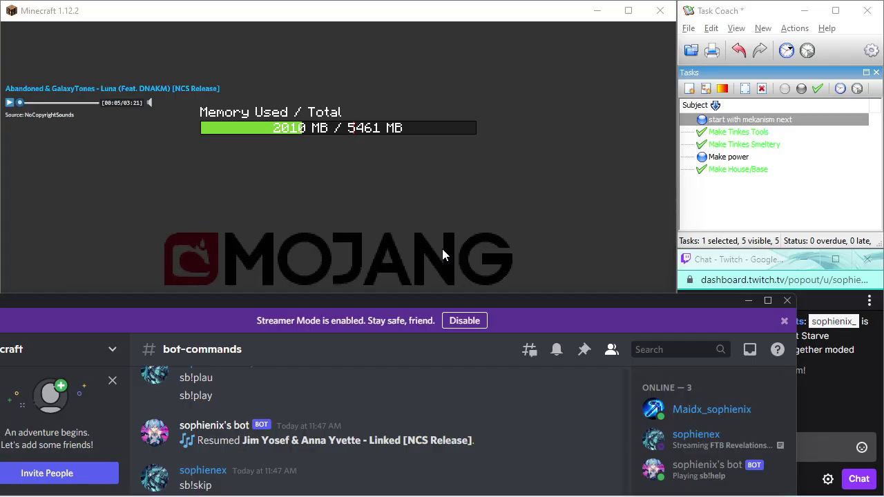
key(super+p)
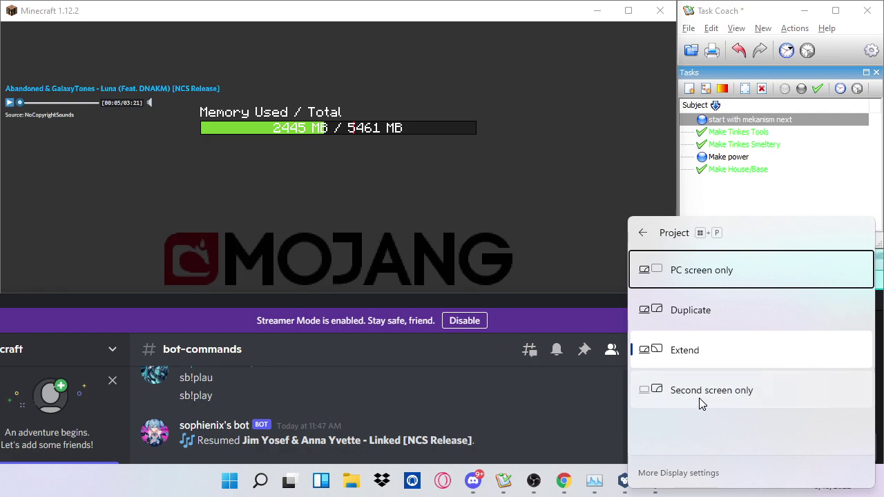
click(699, 399)
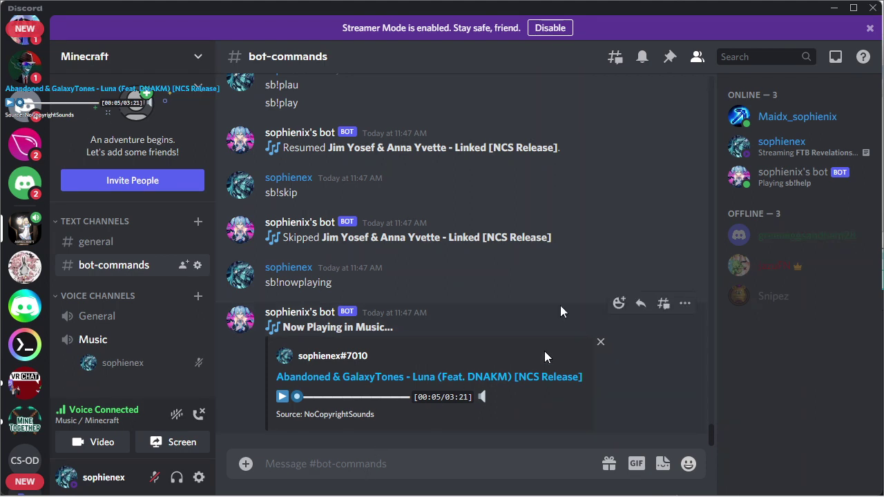
Copy the Uploads from NoCopyrightSounds playlist link from the channel's pinned messages and send it with sb!play
click(670, 60)
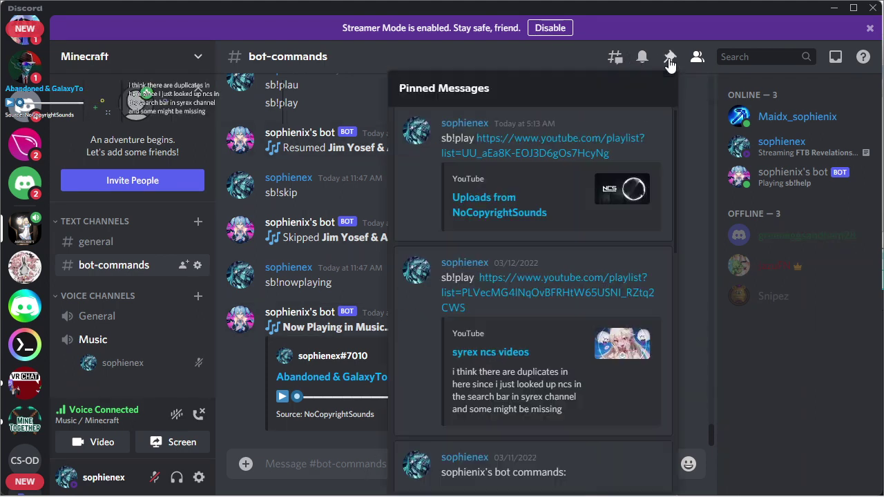
right_click(577, 139)
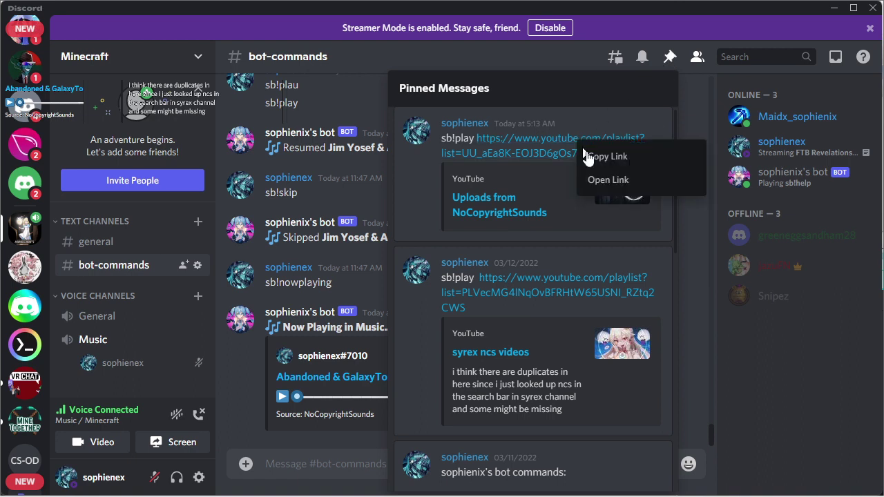
click(599, 157)
text(sb!)
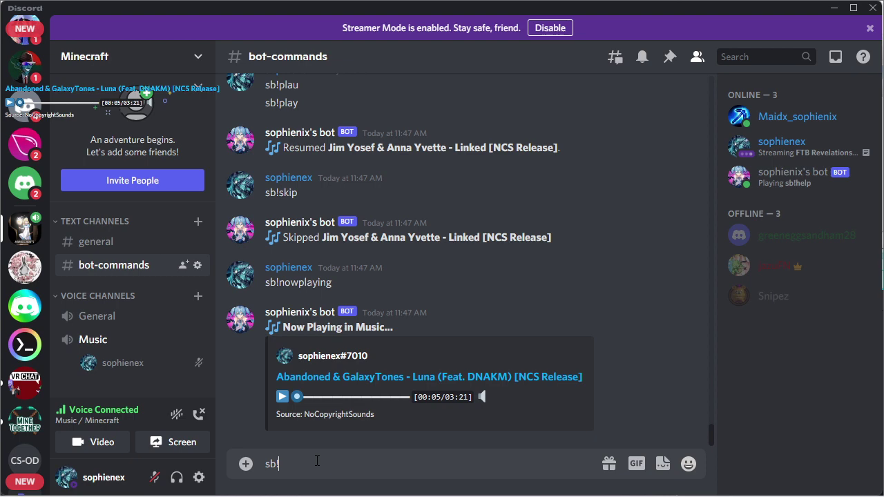
text(play)
key(ctrl+v)
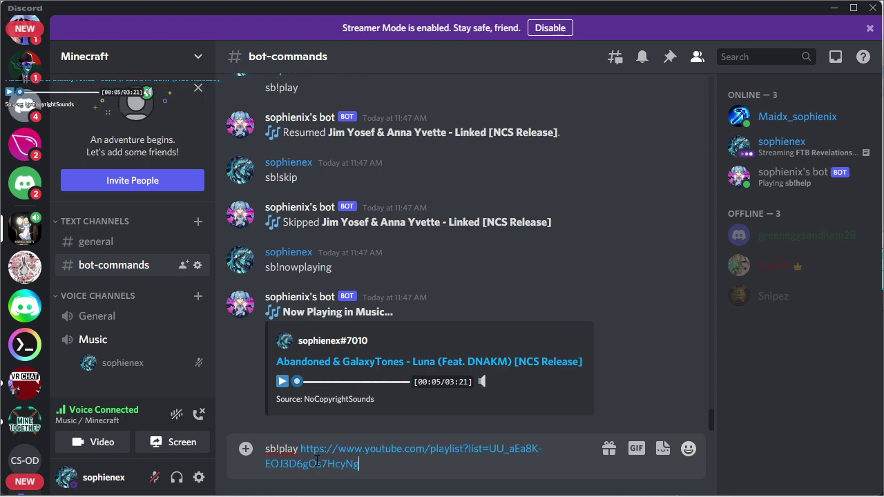
key(Return)
Shuffle the queued playlist by sending sb!shuffle in the bot-commands channel
text(sb)
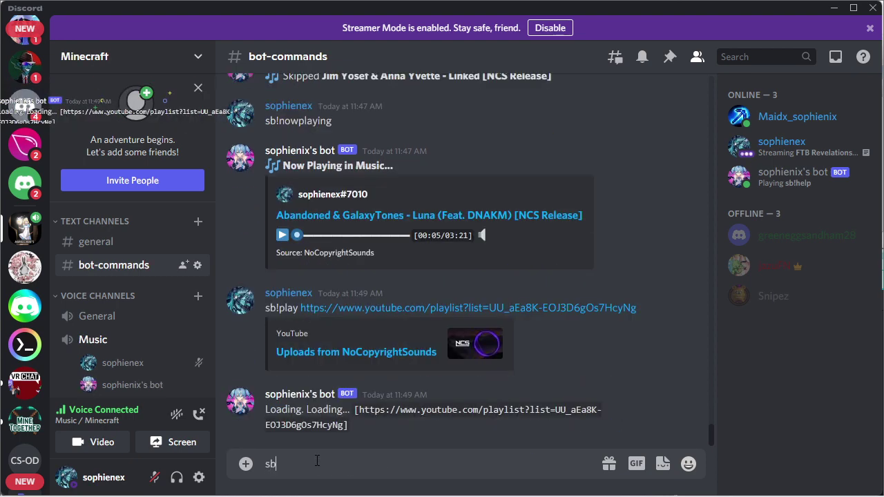
text(!shu)
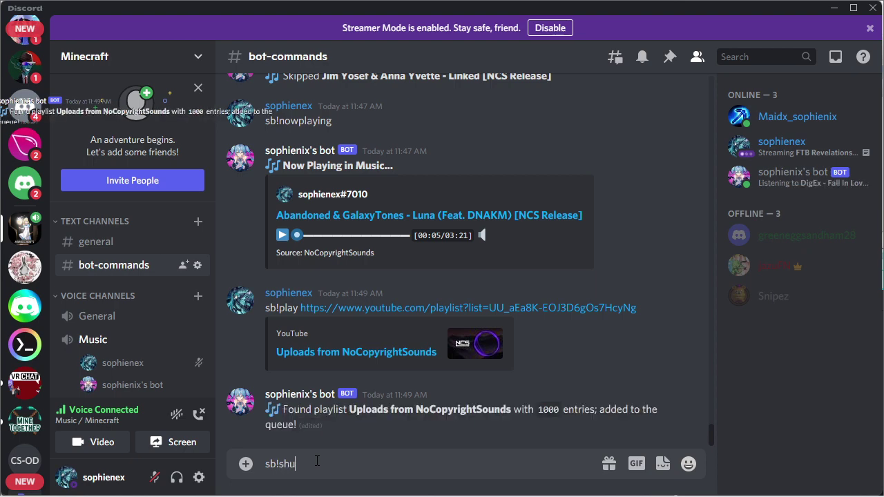
text(ffle)
key(Return)
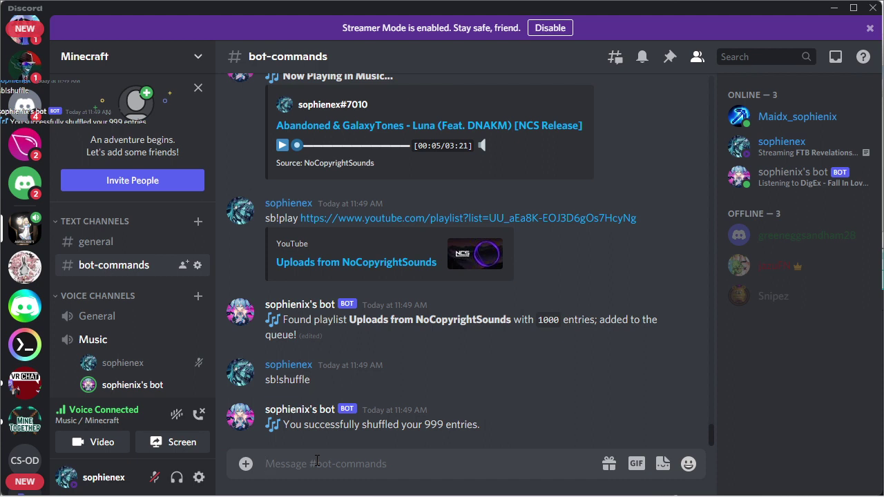
Request the bot's song queue by sending sb!queue in the bot-commands channel
text(s)
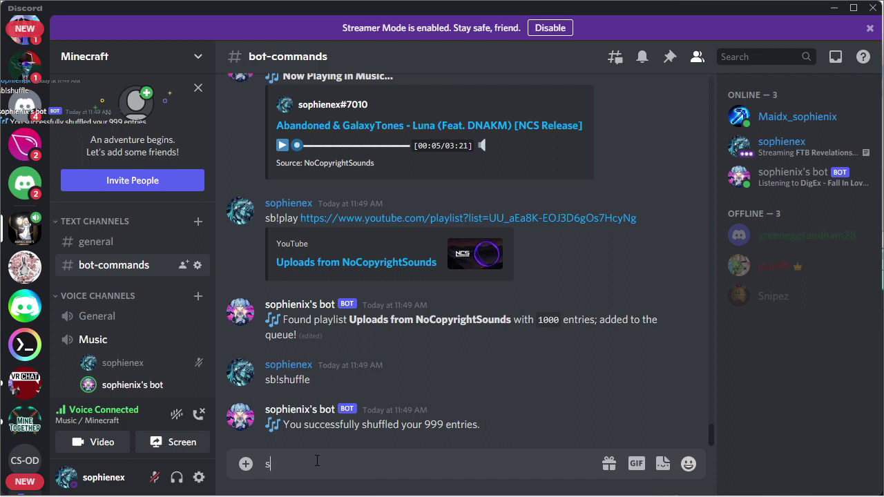
text(b!queue)
key(Return)
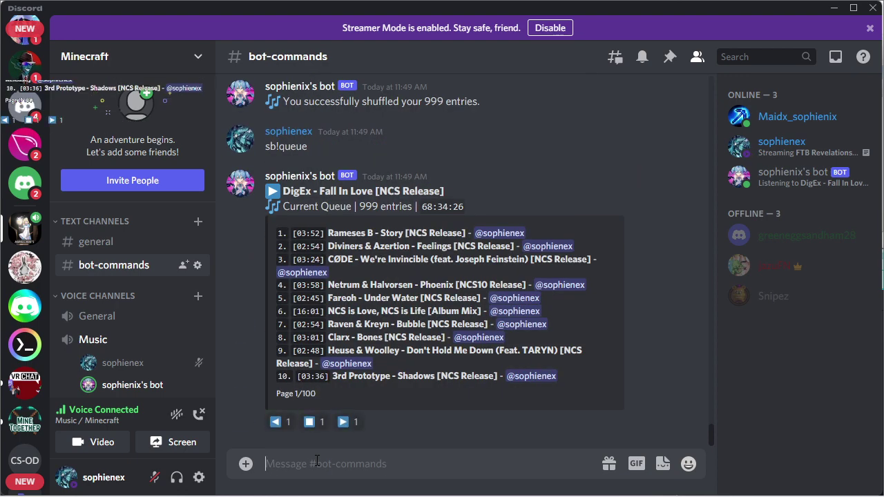
Skip two songs in a row by sending sb!skip twice in the bot-commands channel
text(sb!)
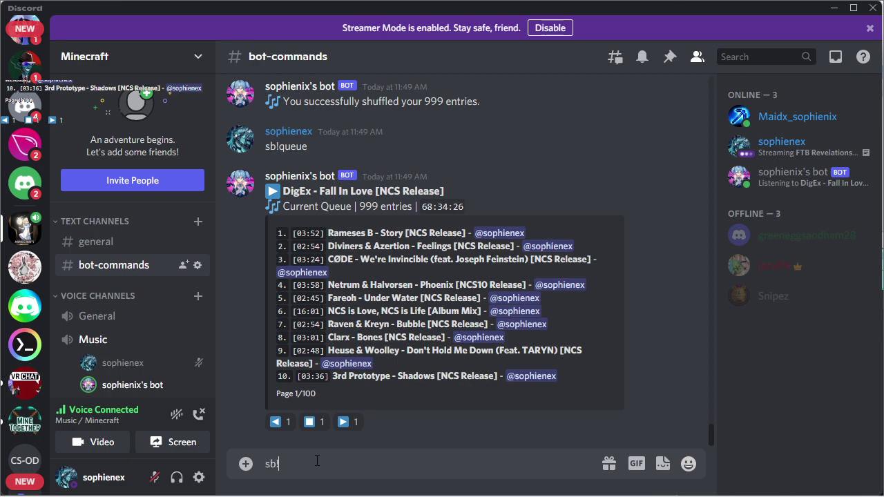
text(skip)
key(Return)
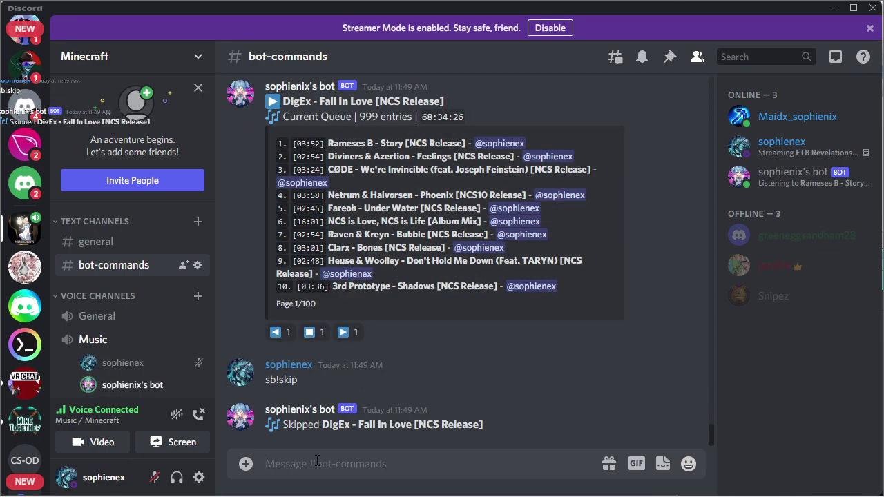
text(sb!skip)
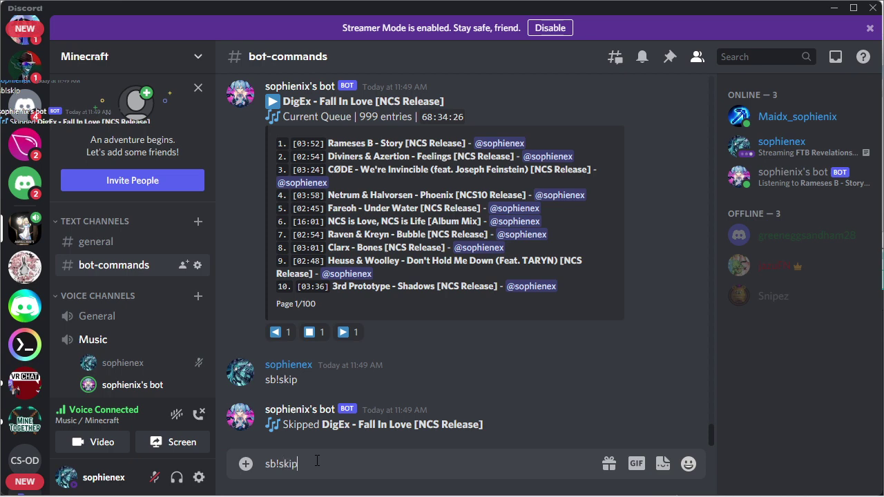
key(Return)
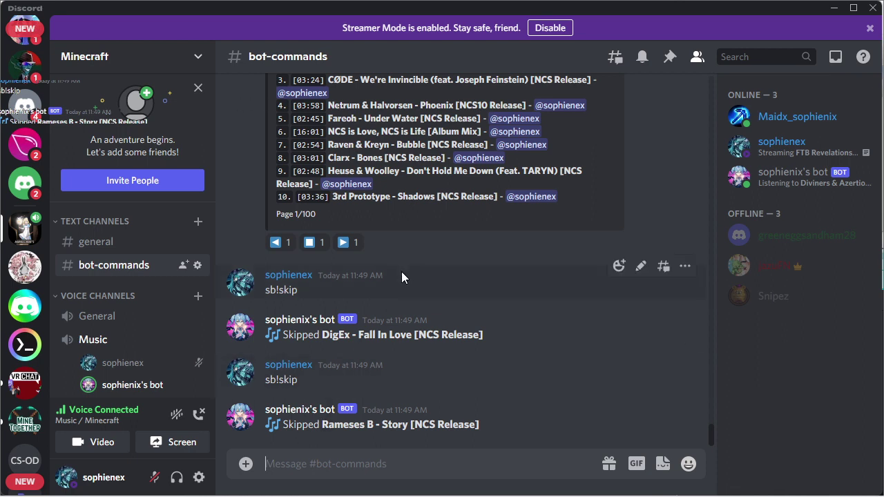
Request the current track by sending sb!nowplaying in the bot-commands channel
scroll(402, 277, up, 2)
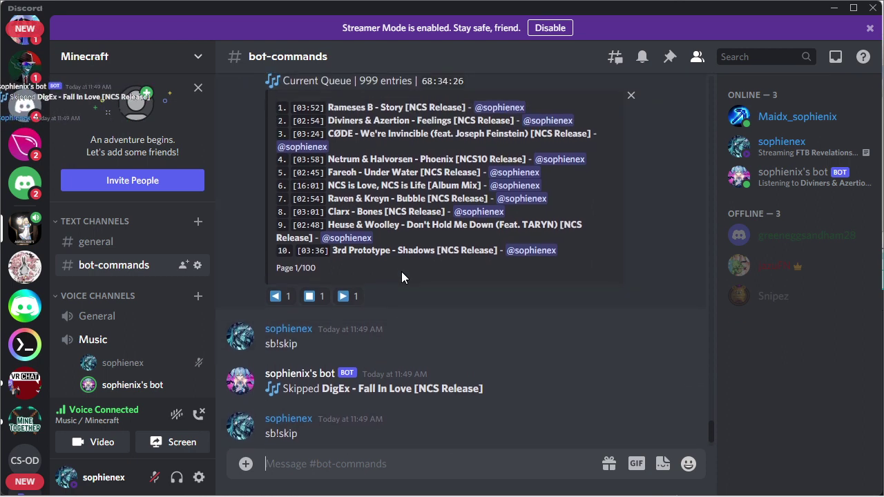
scroll(401, 272, down, 2)
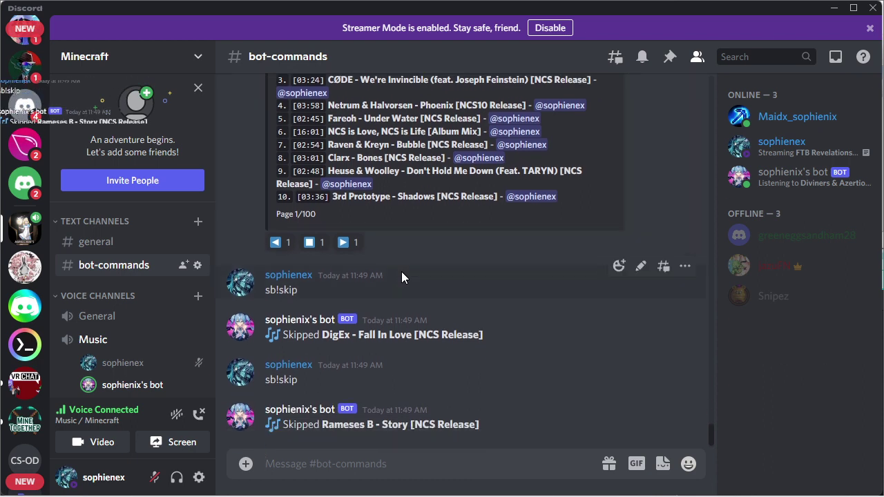
text(sb!)
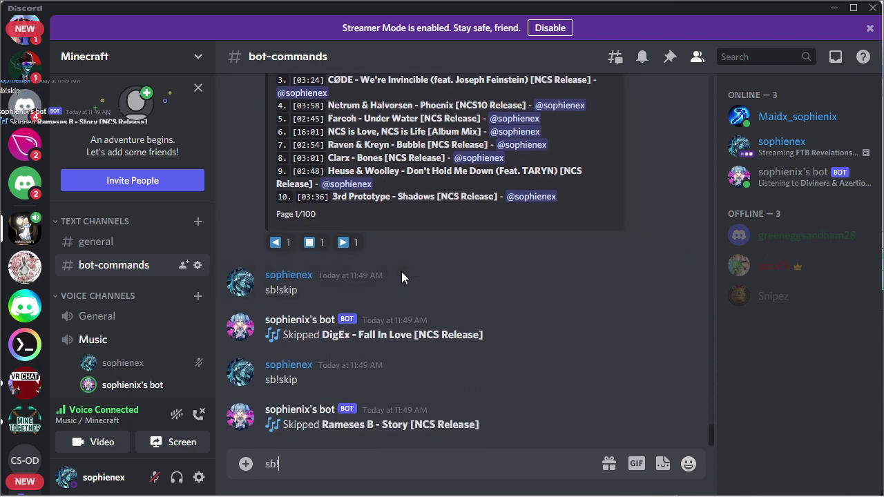
text(nowplaying)
key(Return)
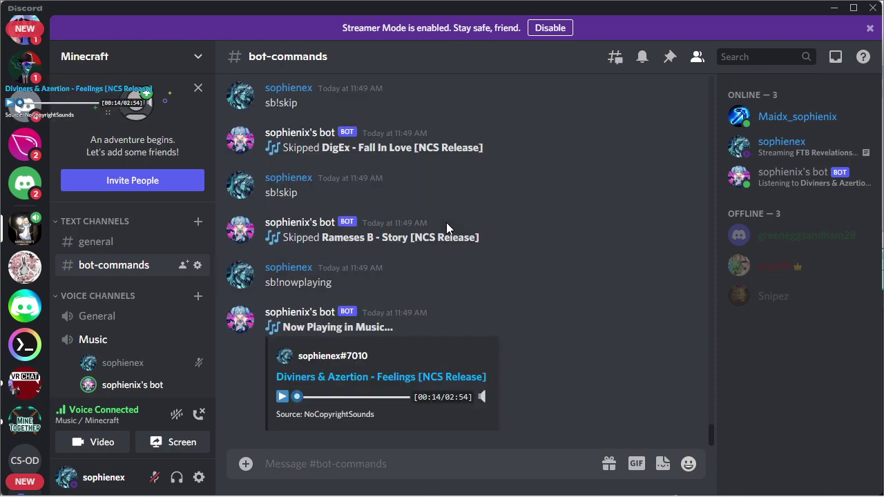
Bring up the OBS window to check the stream preview and minimize it again
key(alt+Tab)
click(592, 367)
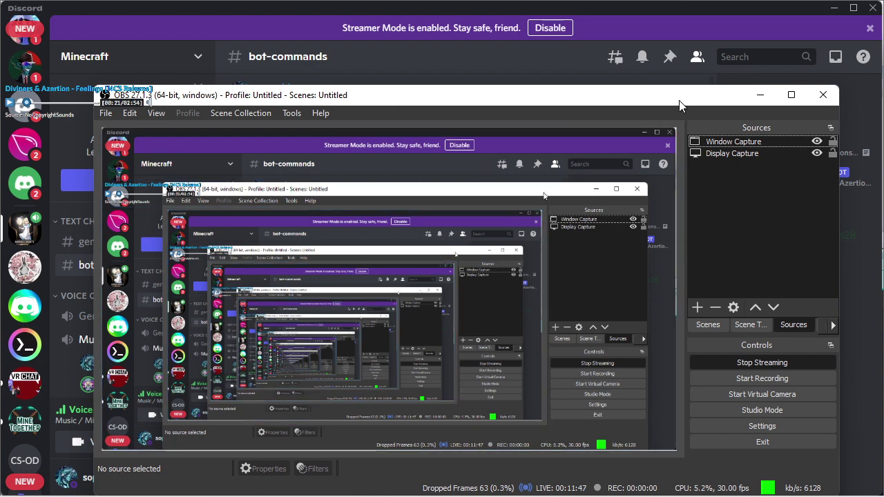
click(761, 95)
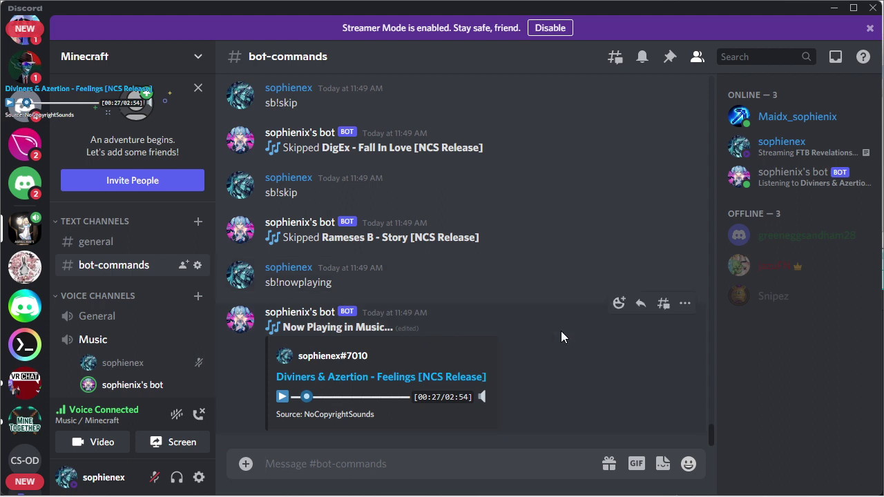
Switch from Discord to the loading Minecraft 1.12.2 window
key(super+Tab)
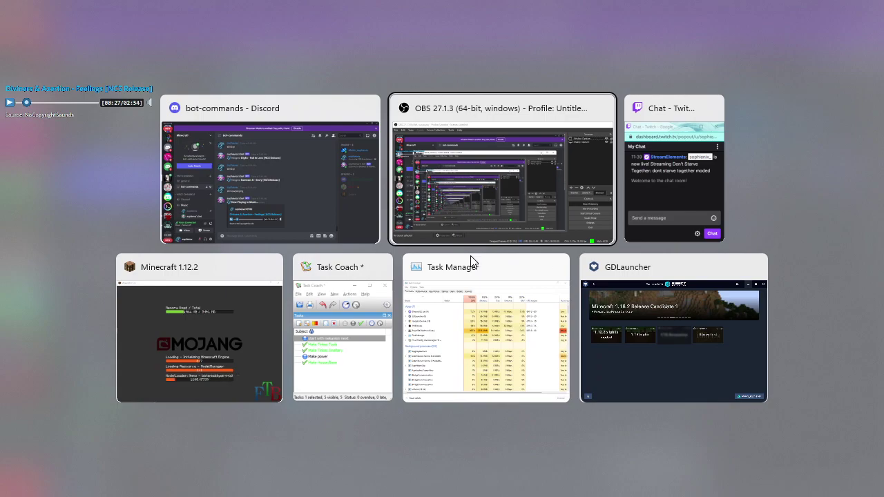
click(239, 314)
mouse_move(445, 481)
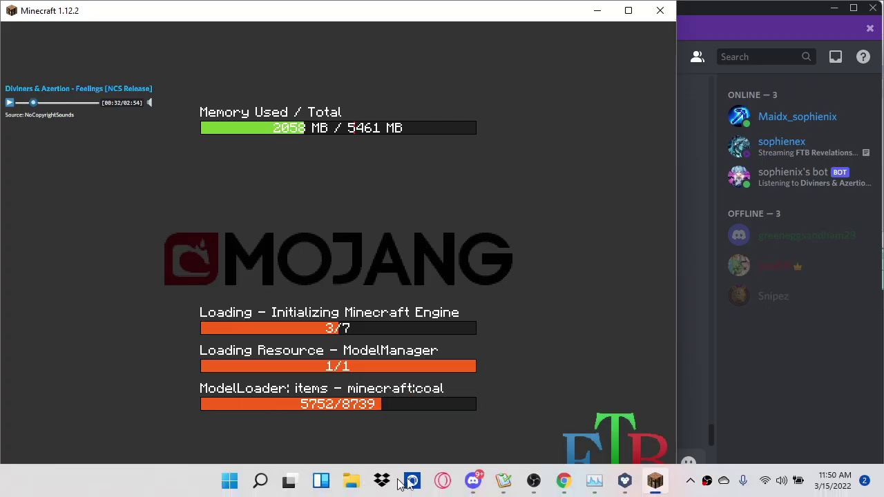
mouse_move(576, 487)
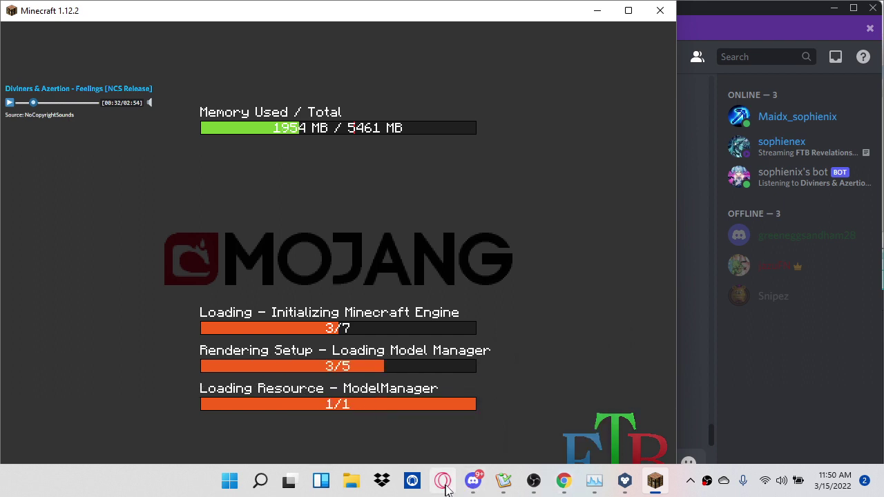
mouse_move(655, 487)
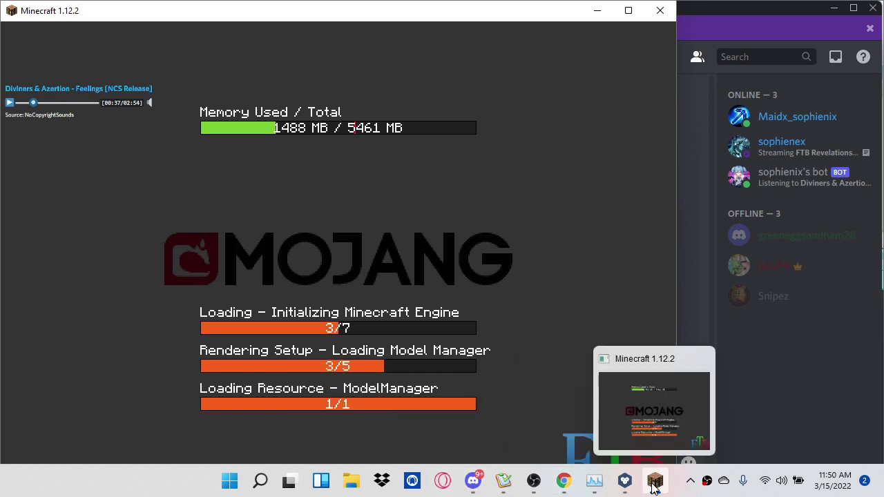
mouse_move(503, 483)
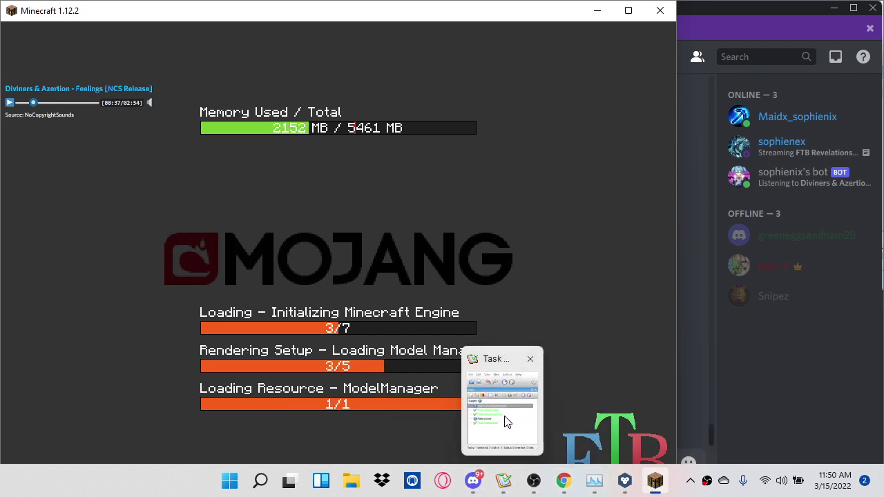
mouse_move(507, 422)
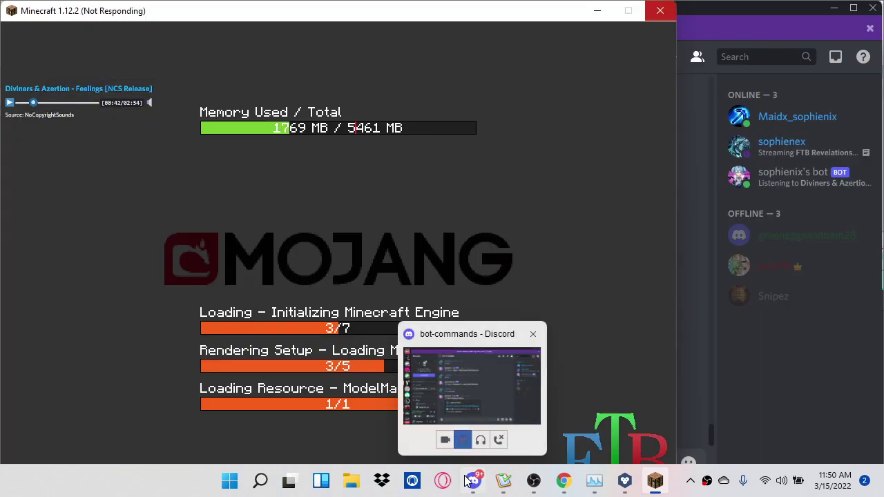
Snap Task Coach beside the Minecraft window and fill the remaining area beneath it with the Twitch chat pop-out
click(504, 483)
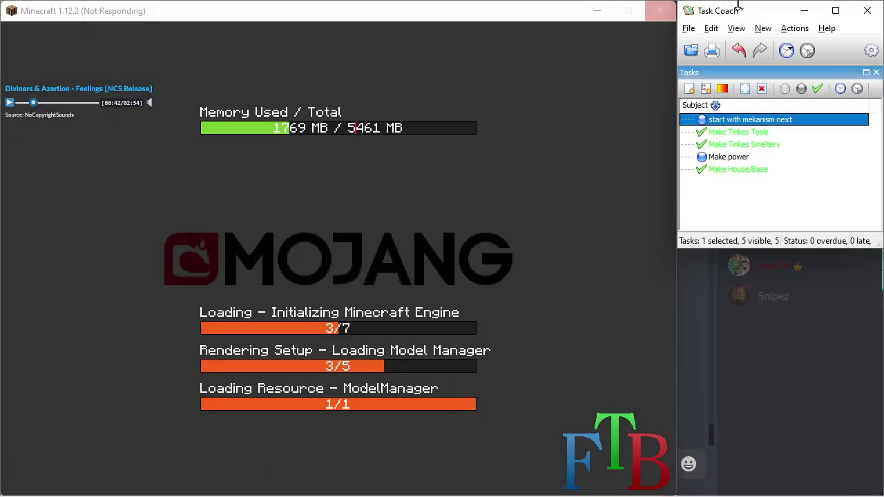
mouse_move(760, 14)
mouse_down()
mouse_move(790, 23)
mouse_move(883, 14)
mouse_move(760, 14)
mouse_up()
click(644, 130)
mouse_move(790, 358)
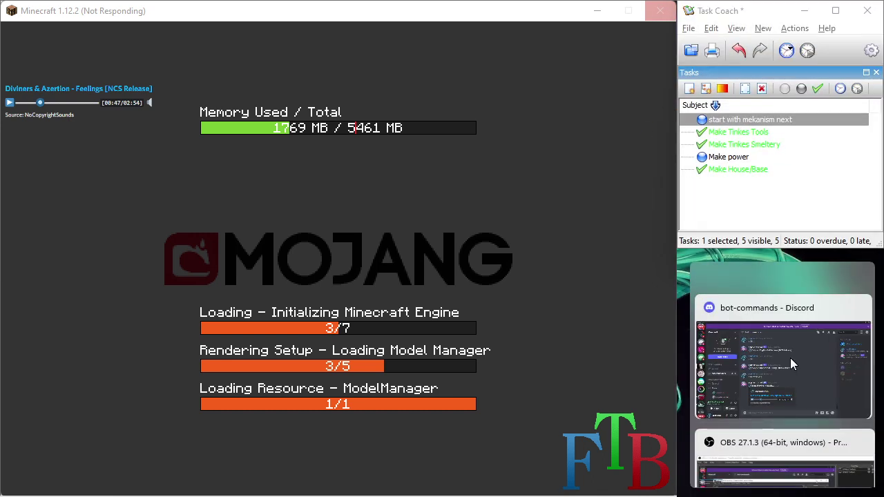
scroll(790, 358, down, 2)
scroll(793, 364, down, 3)
scroll(793, 365, up, 2)
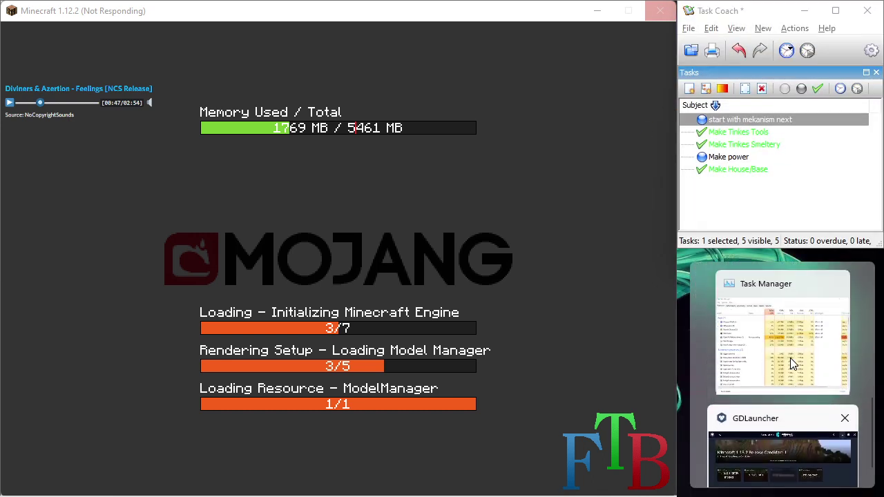
scroll(792, 364, up, 1)
click(777, 377)
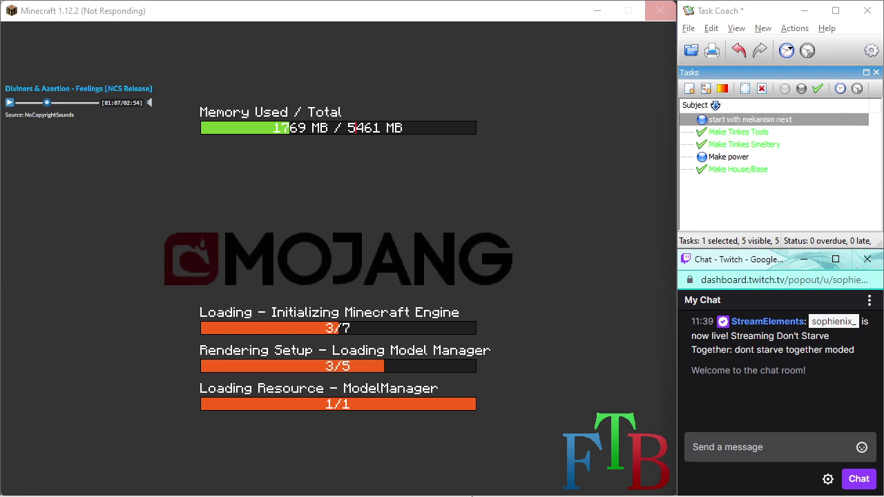
Switch to OBS and select the Window Capture overlay of the Discord track message in the preview
mouse_move(526, 487)
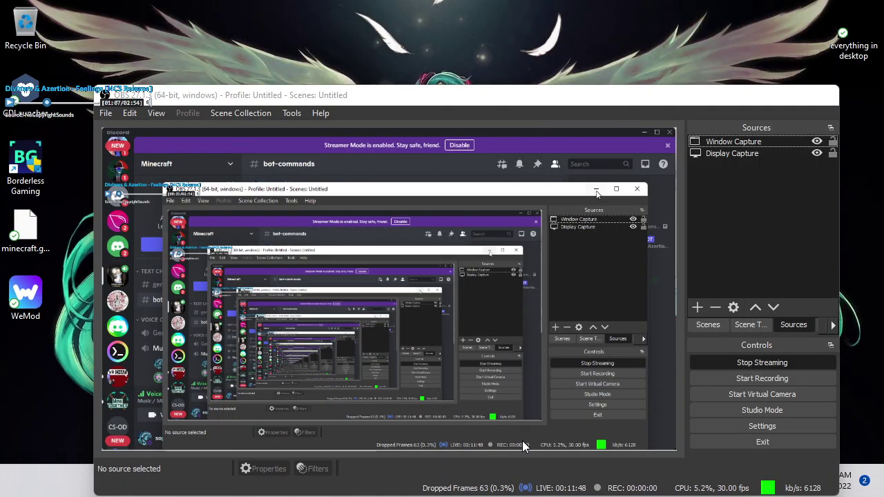
click(522, 440)
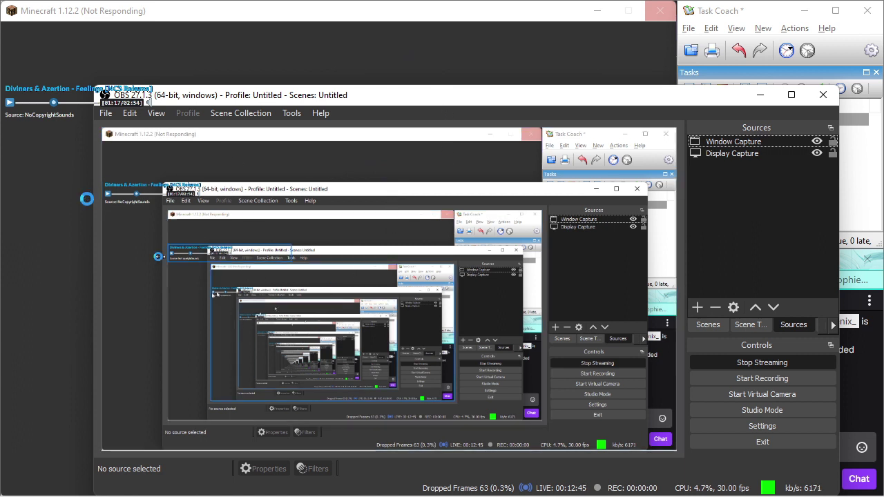
click(168, 203)
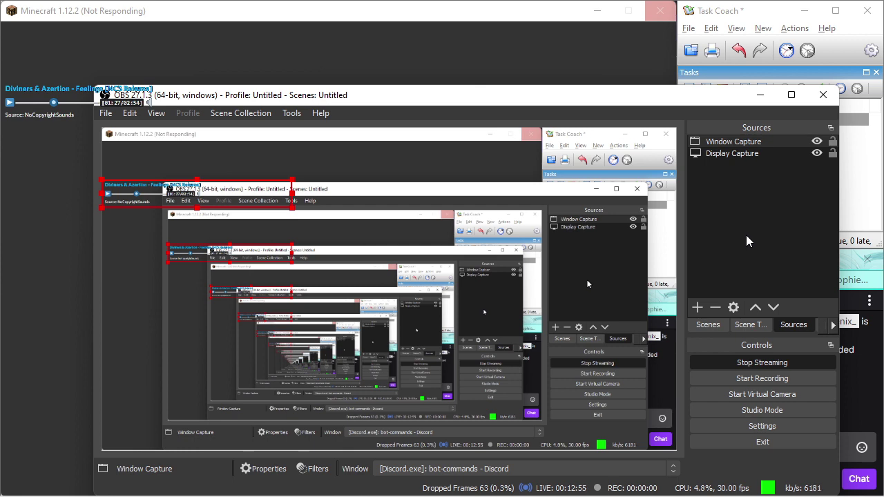
right_click(240, 198)
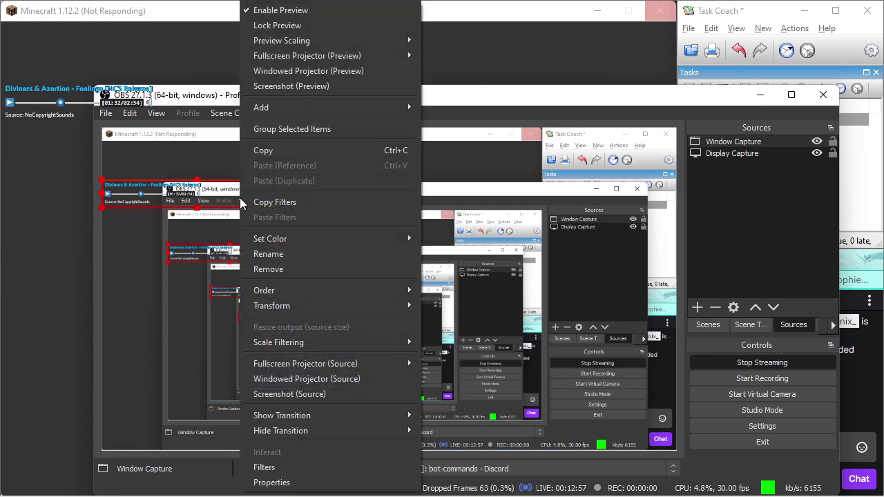
click(324, 200)
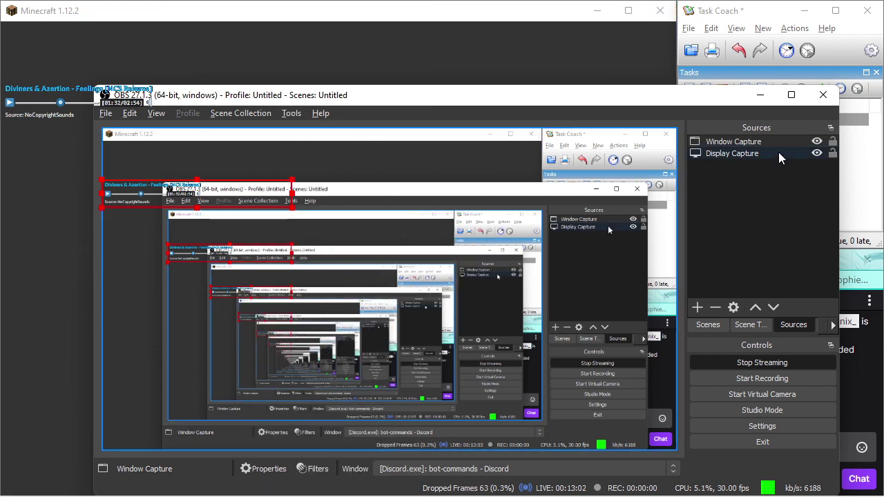
Open Paint and fill the entire blank canvas with black
key(super)
text(paint)
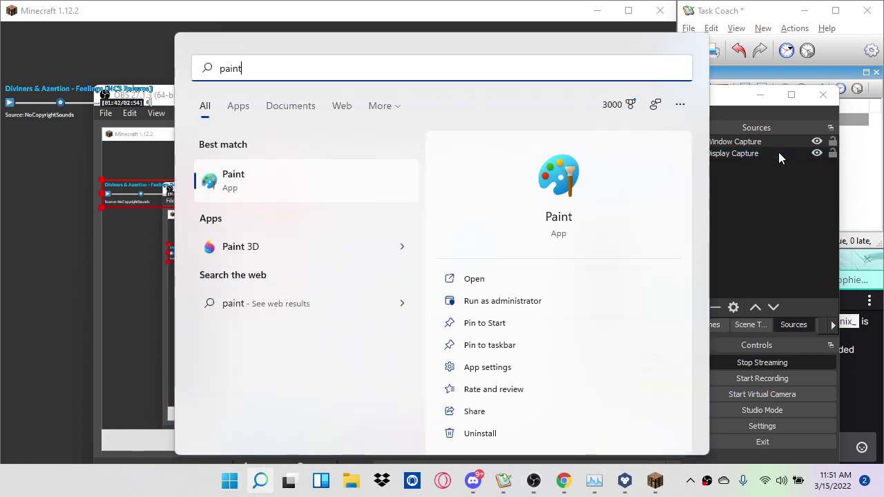
click(264, 186)
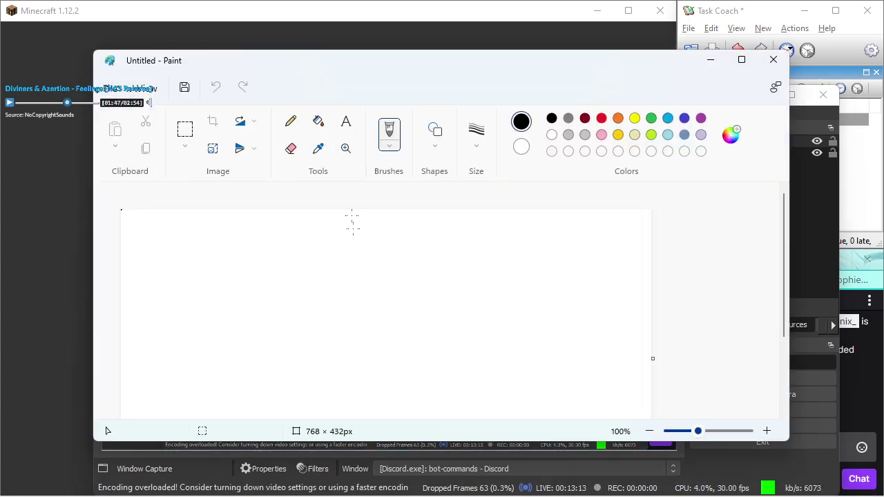
click(318, 121)
click(291, 307)
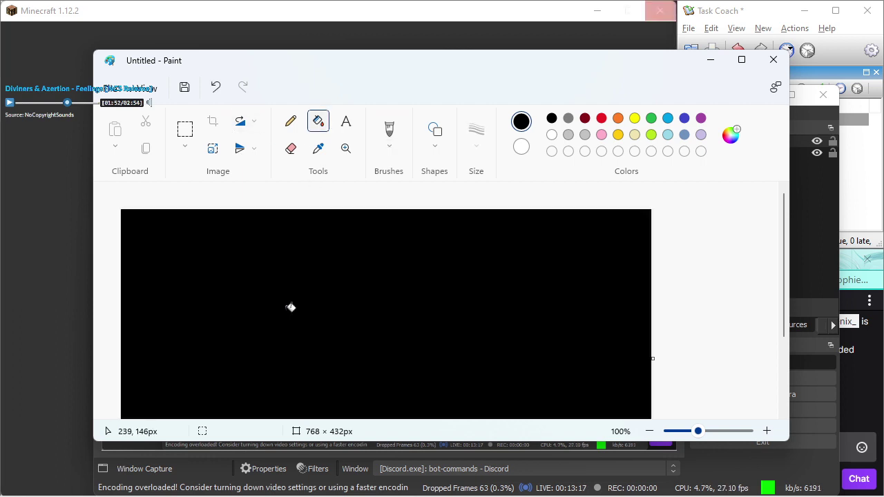
scroll(523, 308, down, 1)
scroll(523, 309, up, 1)
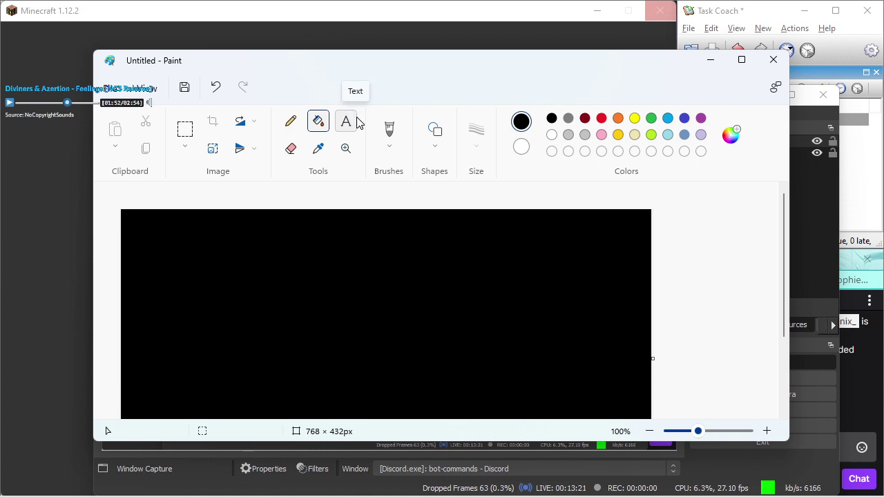
Save the black canvas as a PNG named background in the Pictures folder and close Paint
key(ctrl+s)
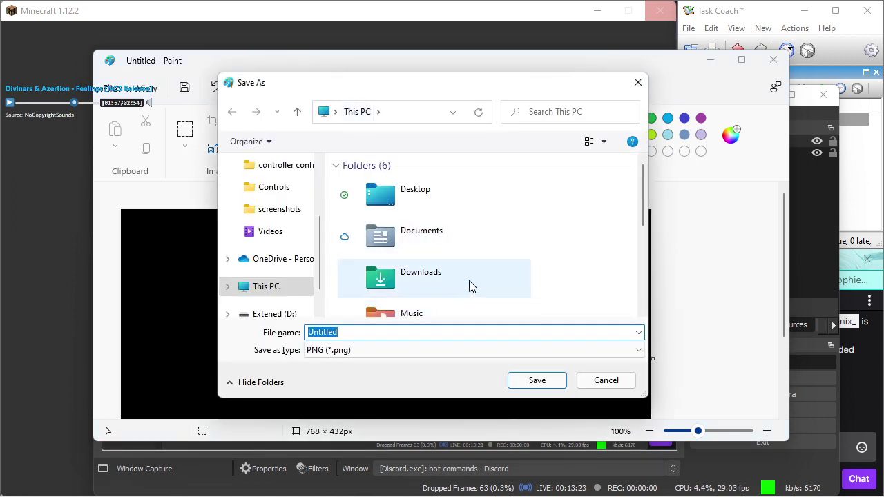
text(background)
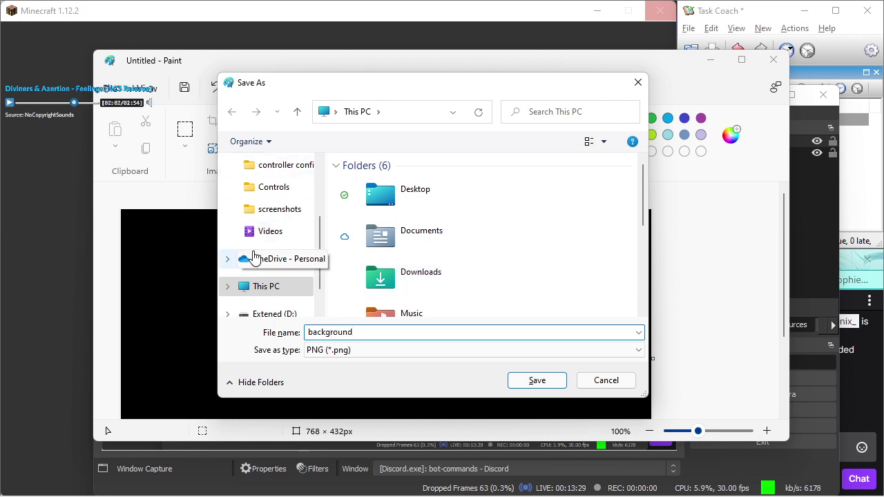
scroll(255, 257, up, 2)
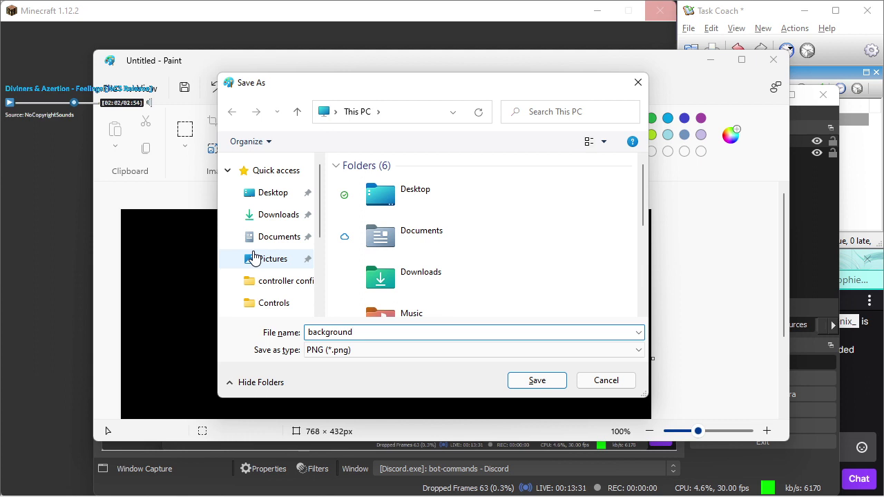
click(274, 262)
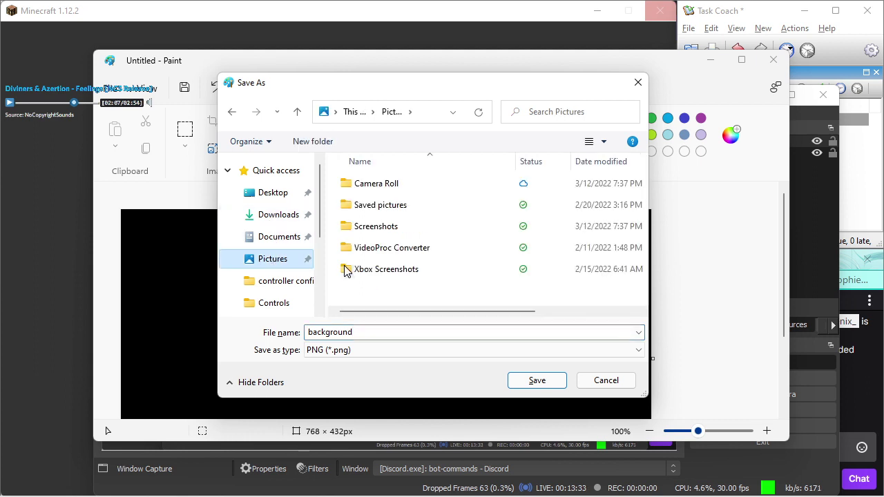
click(526, 385)
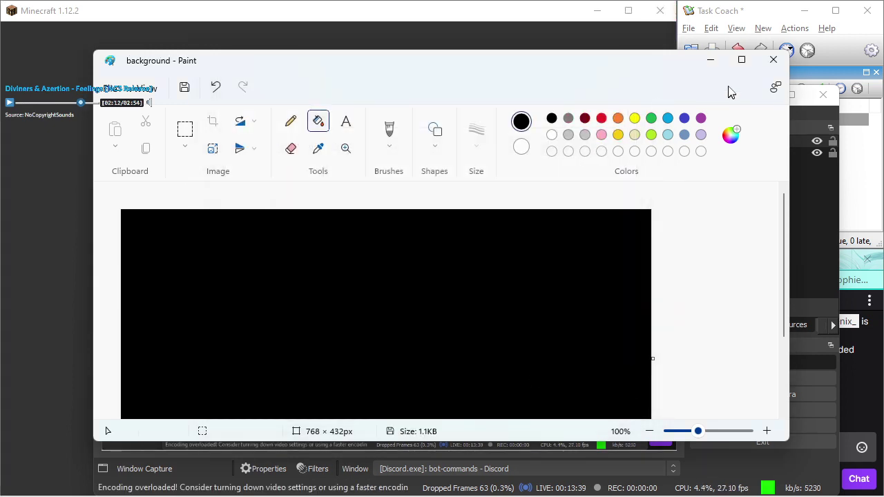
click(773, 59)
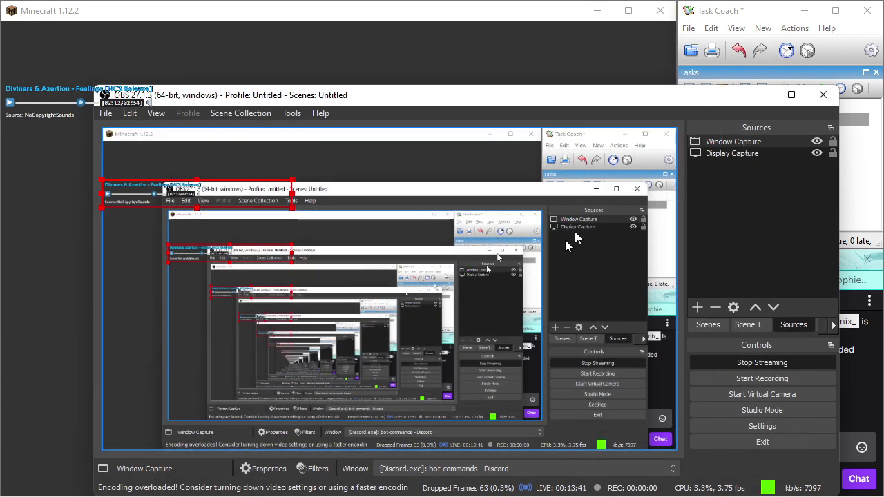
Add a new Image source to the scene using background.png from the Pictures folder
click(698, 308)
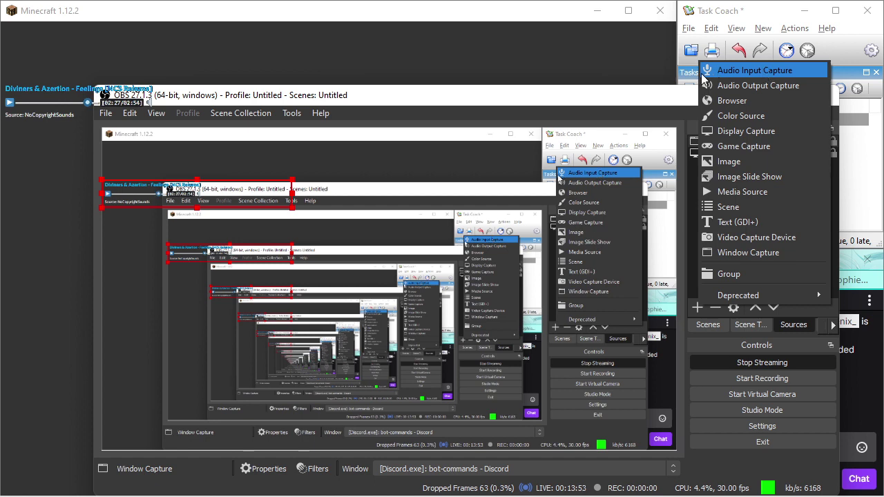
click(689, 277)
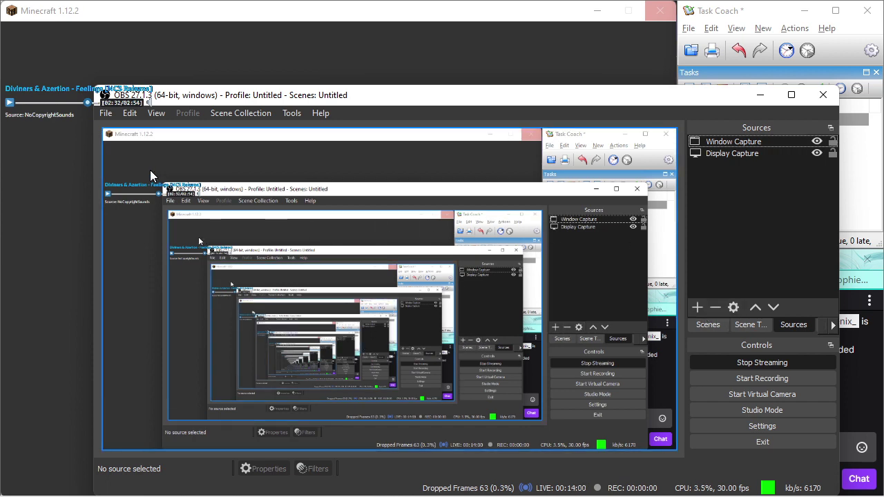
click(699, 306)
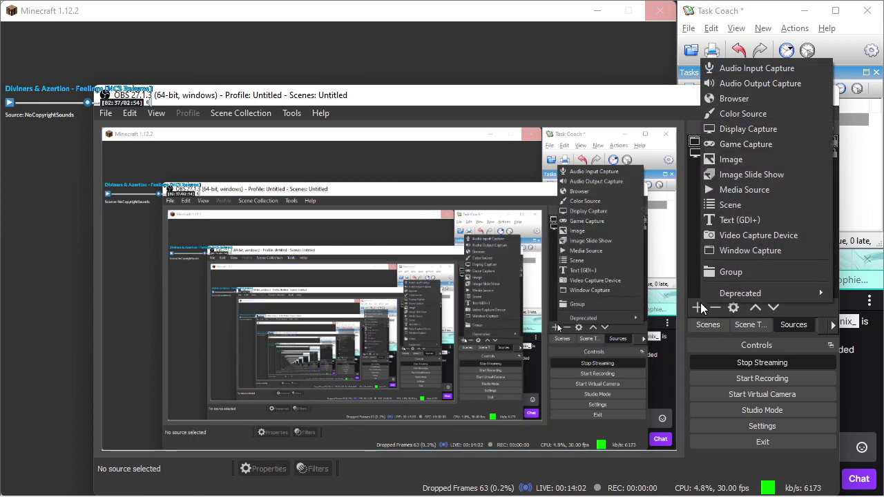
click(763, 159)
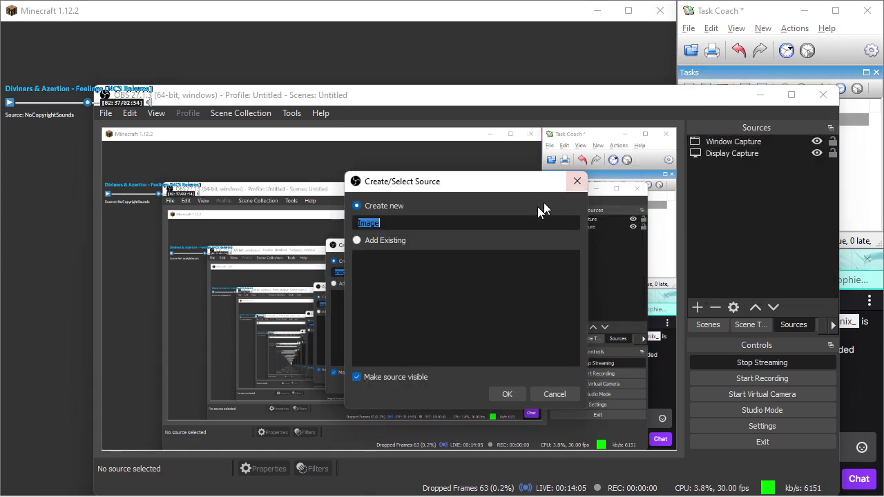
click(508, 395)
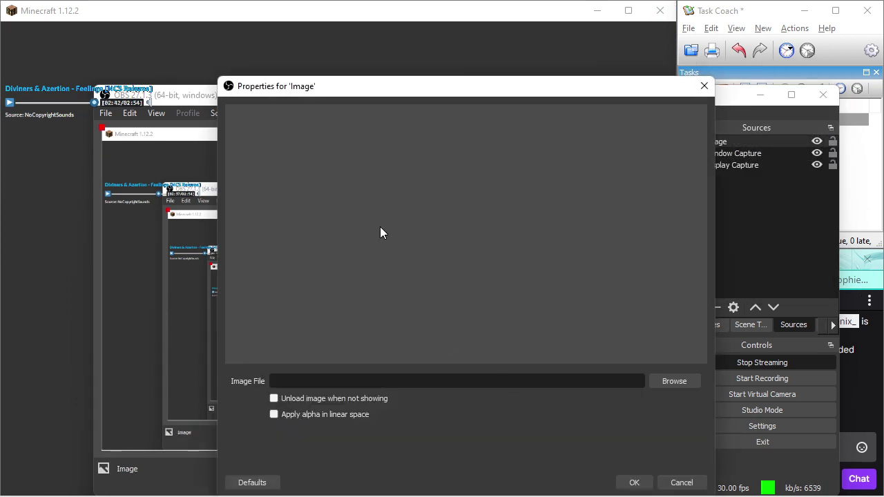
click(664, 380)
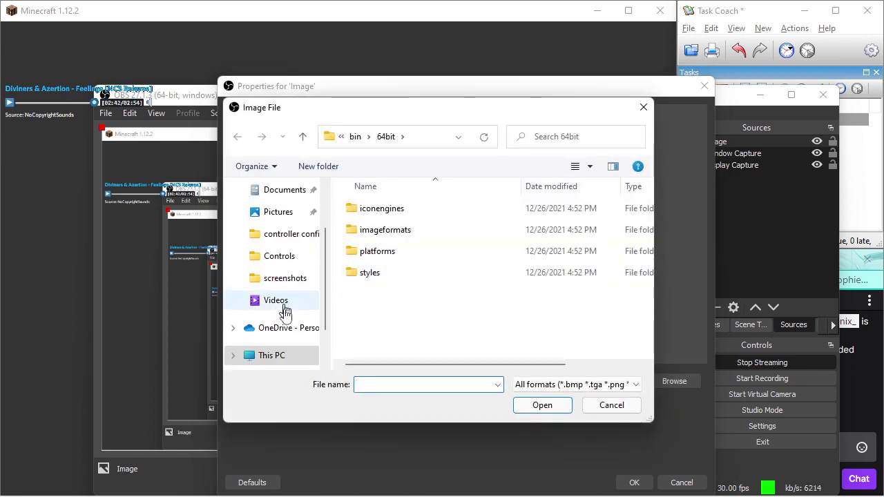
click(279, 211)
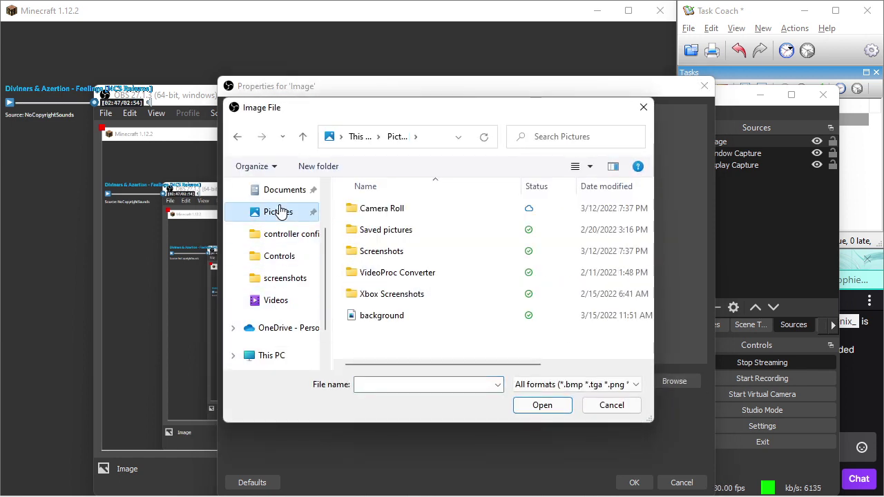
click(383, 315)
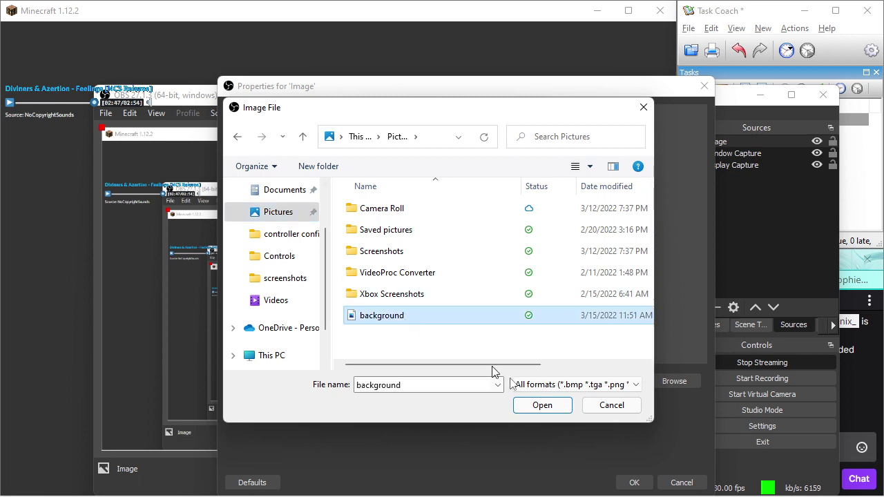
click(543, 405)
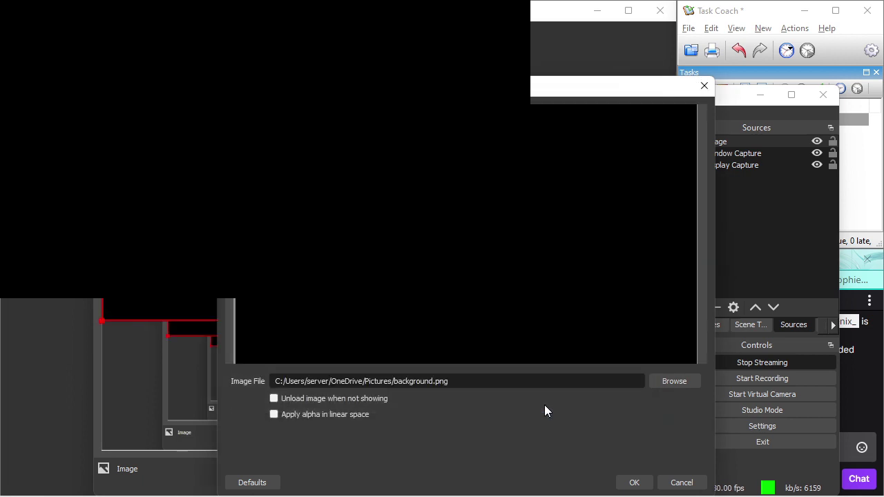
click(634, 483)
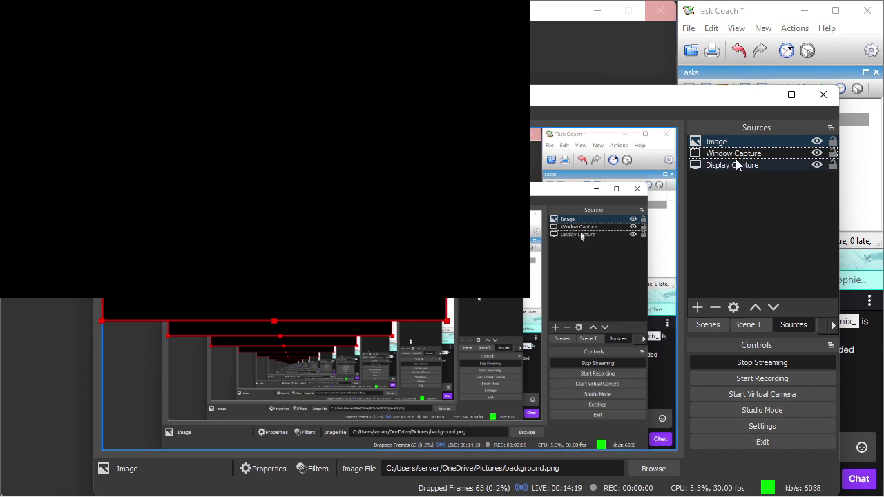
Try to flatten the black image into a thin strip in the preview, and reset its transform
right_click(395, 228)
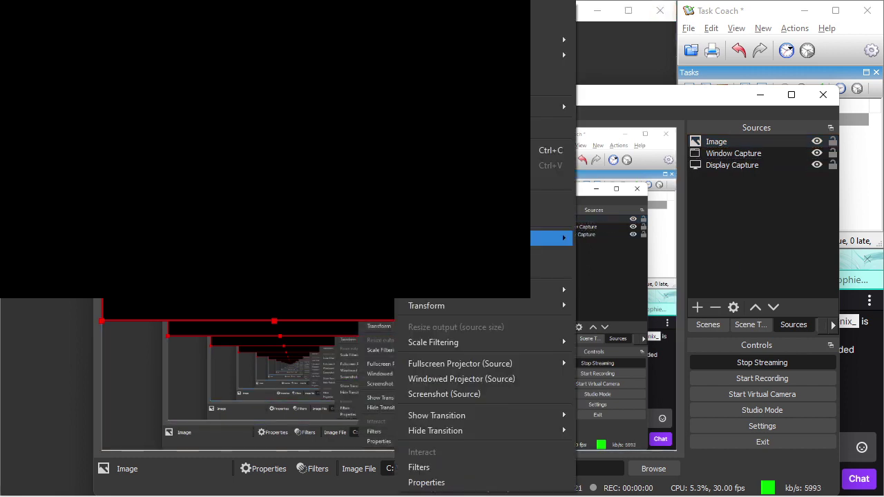
click(455, 218)
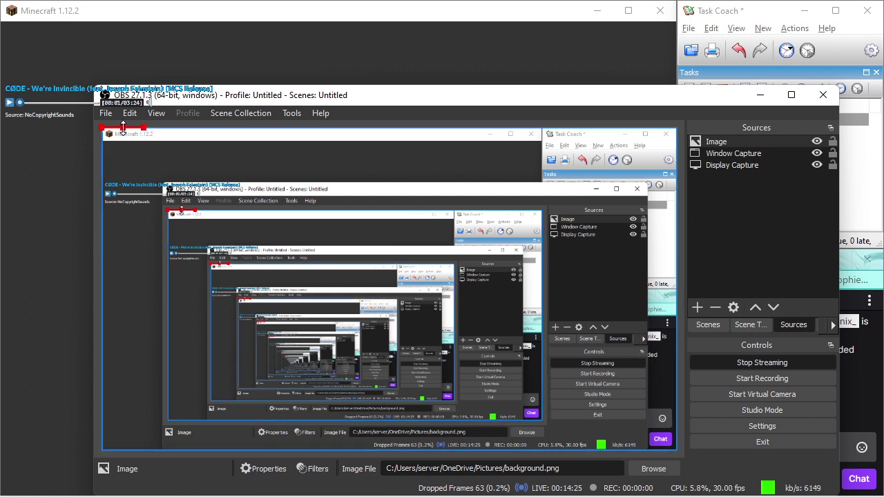
drag(122, 128, 145, 139)
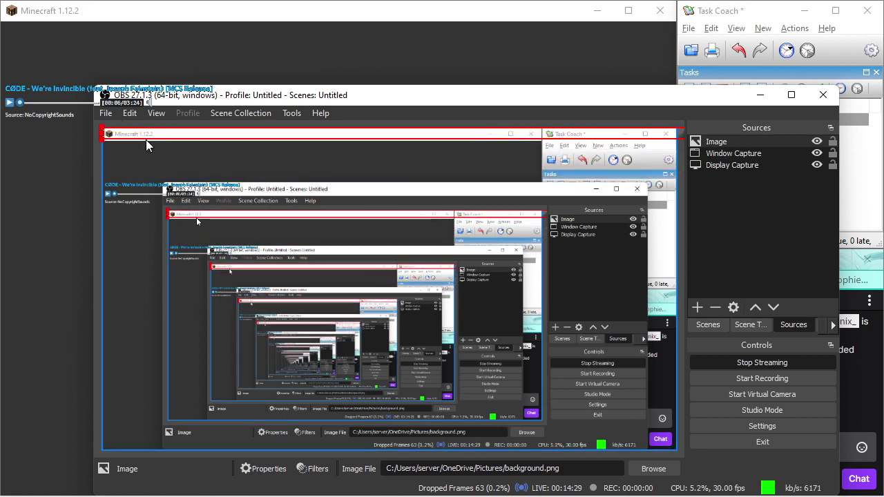
key(ctrl+r)
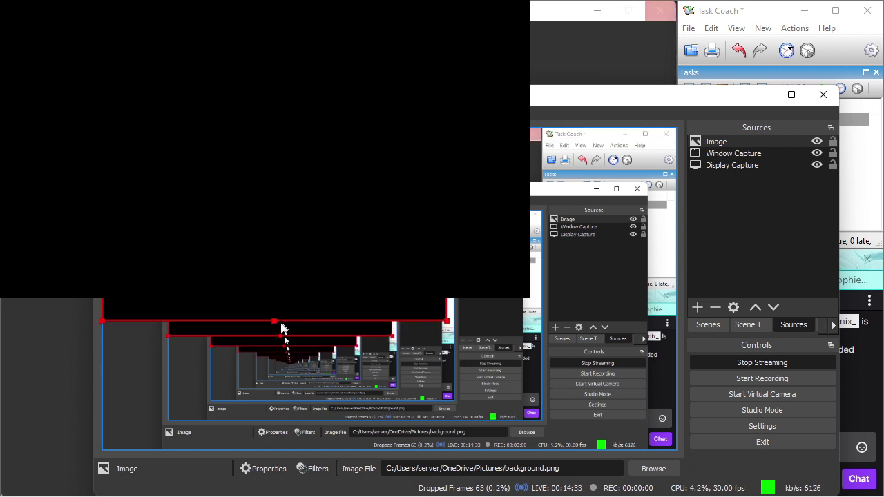
Scale the black image down to about the width of the Discord track overlay
drag(274, 323, 271, 219)
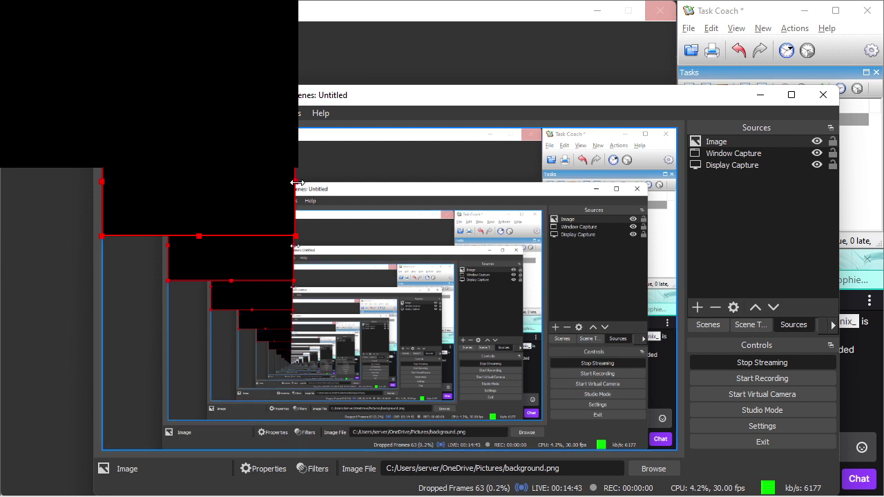
drag(297, 182, 289, 182)
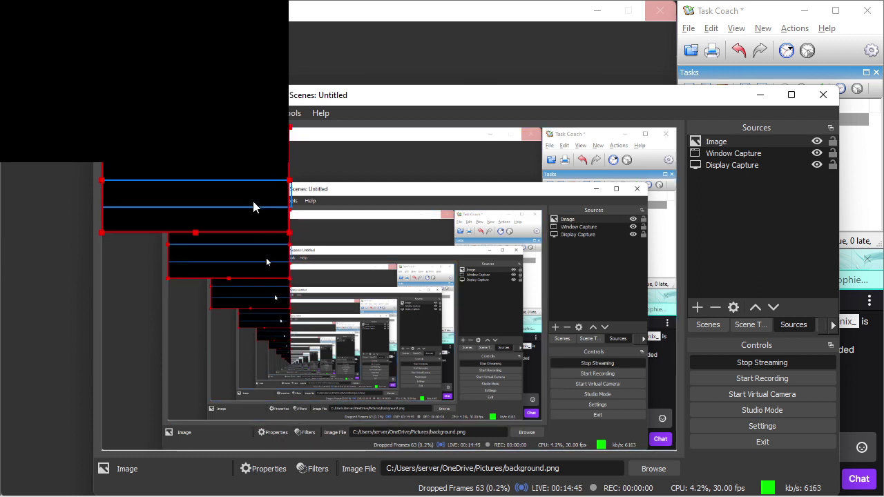
drag(290, 178, 297, 178)
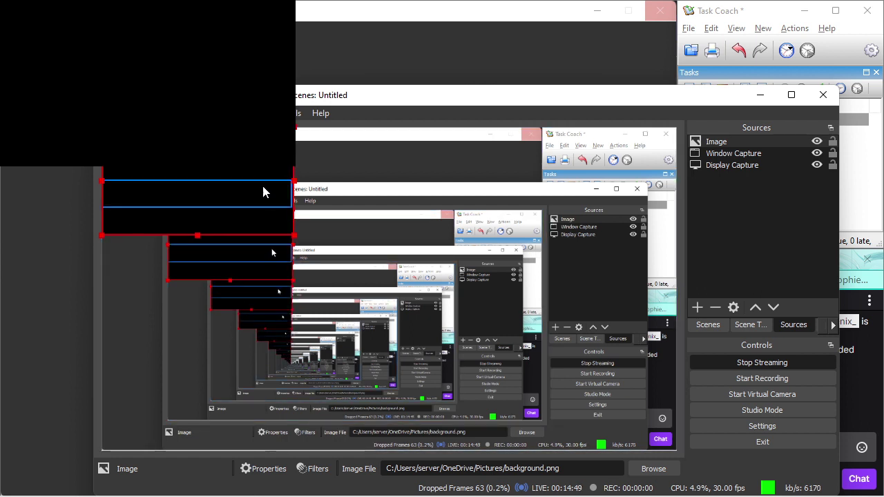
Add a Crop/Pad filter with its default name to the black Image source
right_click(246, 263)
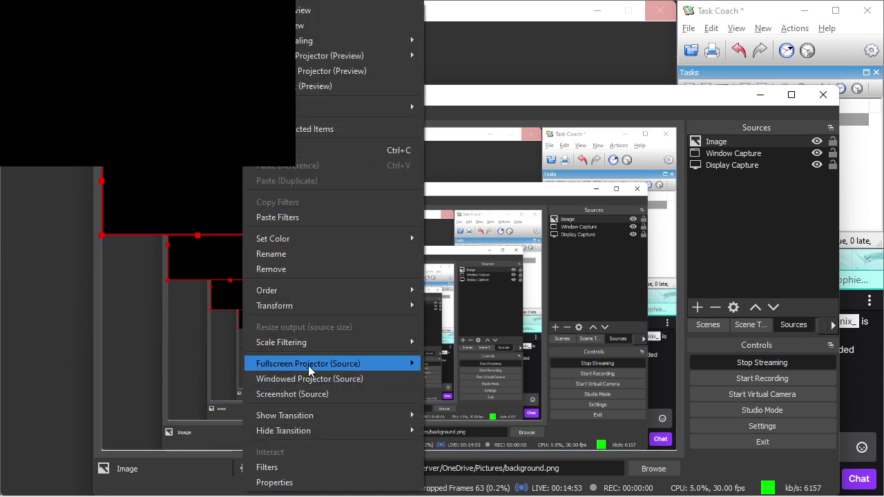
click(286, 471)
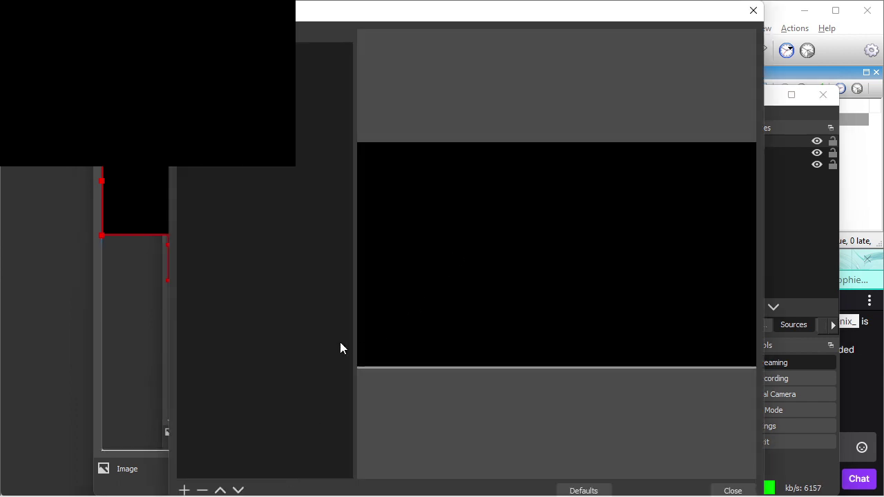
click(184, 489)
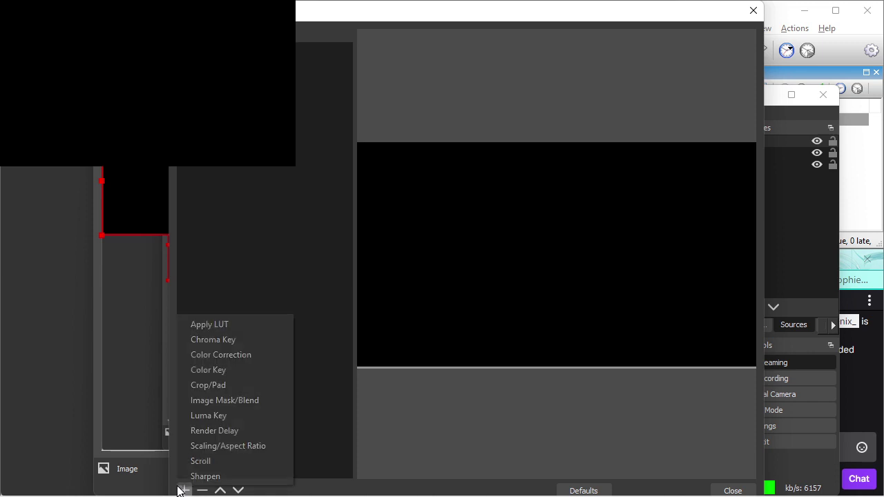
click(235, 386)
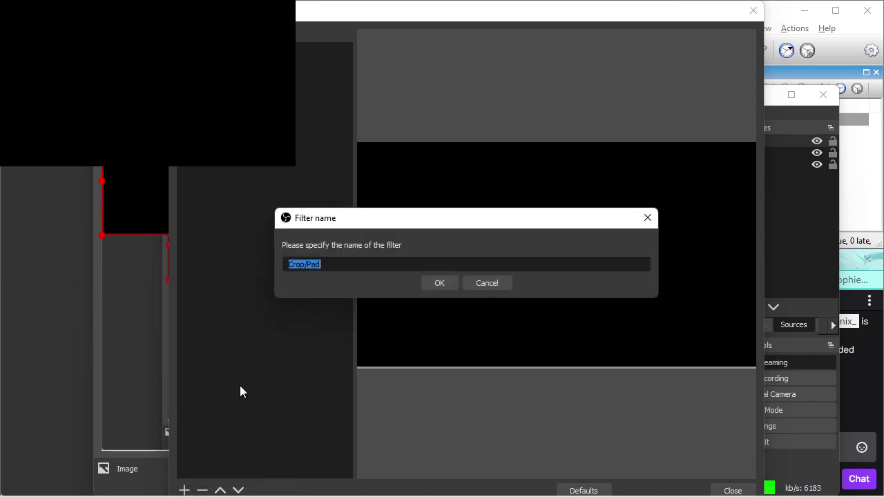
click(445, 285)
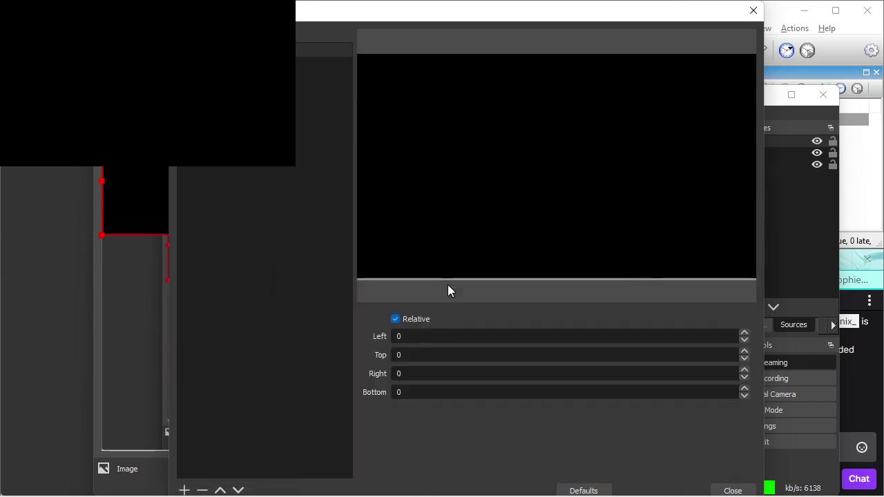
Set the Crop/Pad filter's Top value to 300 and close the filter settings
double_click(430, 354)
text(100)
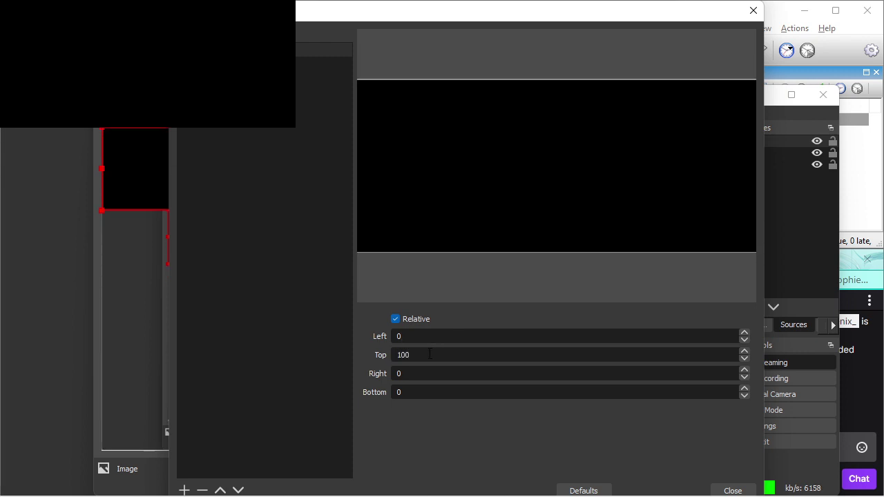
key(BackSpace)
key(BackSpace)
key(BackSpace)
text(200)
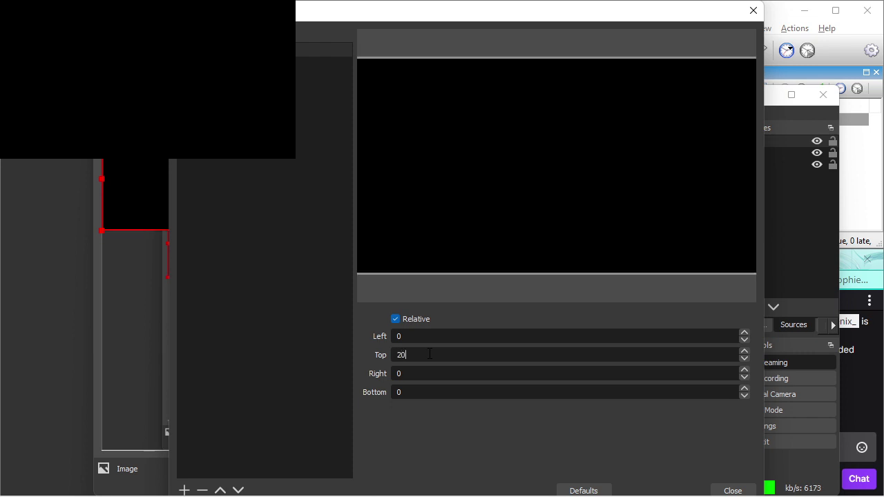
key(BackSpace)
key(BackSpace)
key(BackSpace)
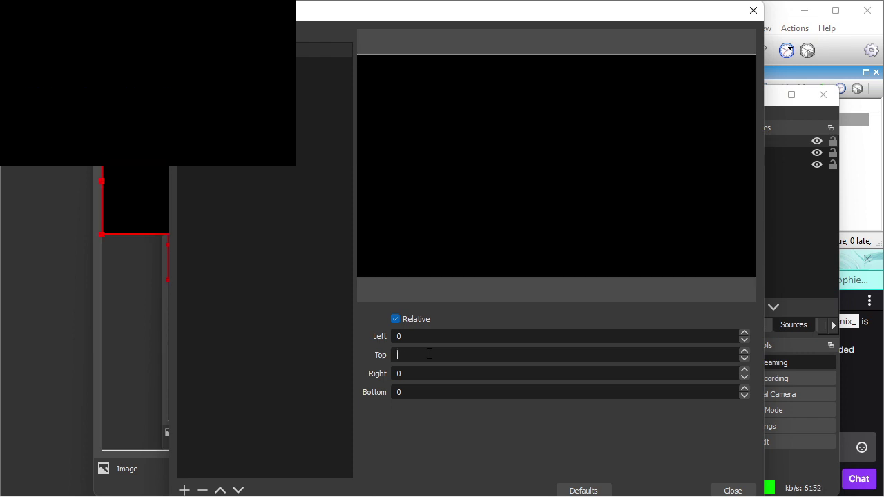
text(300)
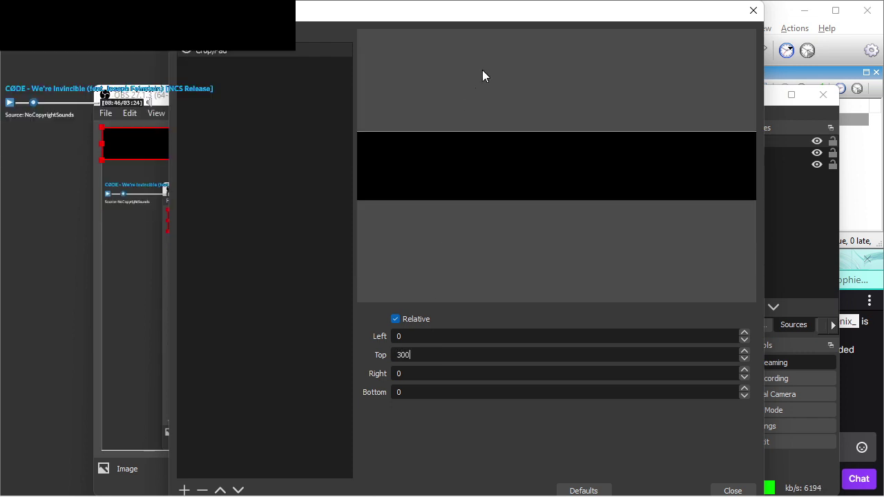
click(753, 11)
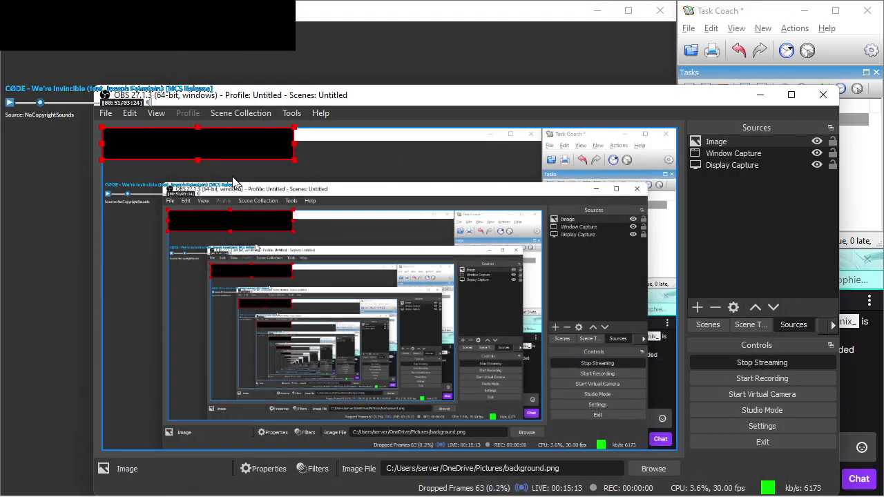
Move the Window Capture track overlay onto the black image strip in the canvas's upper-left corner and align the two
drag(205, 202, 205, 152)
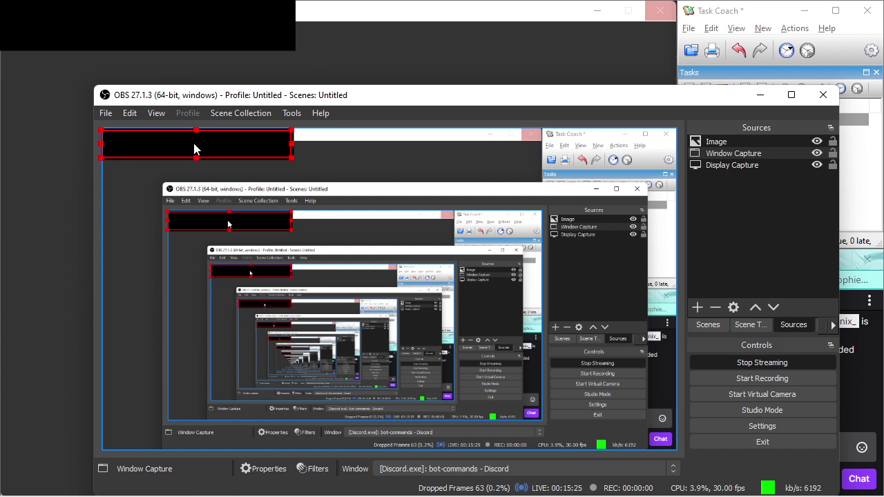
drag(206, 144, 209, 143)
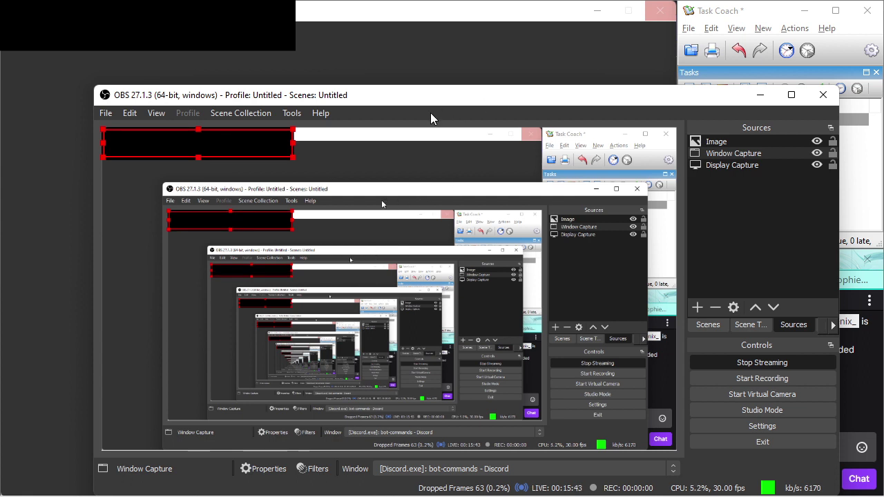
Move the Image source below Window Capture in the source order
click(732, 141)
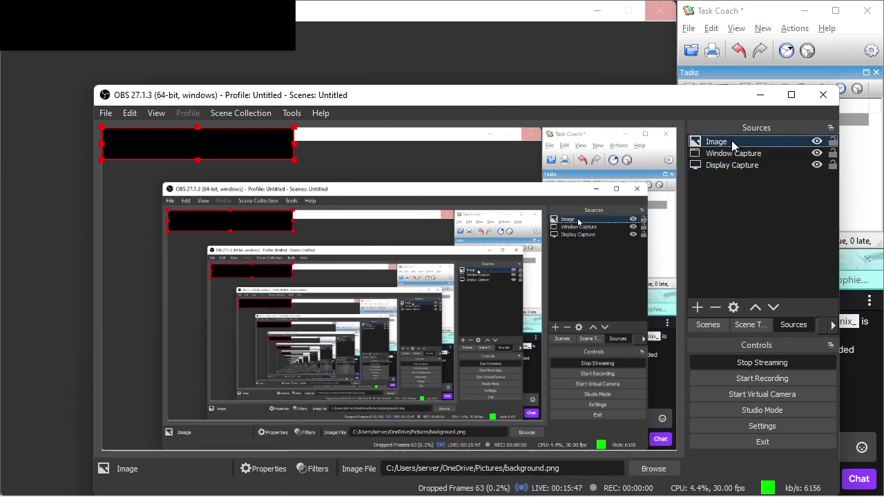
click(782, 306)
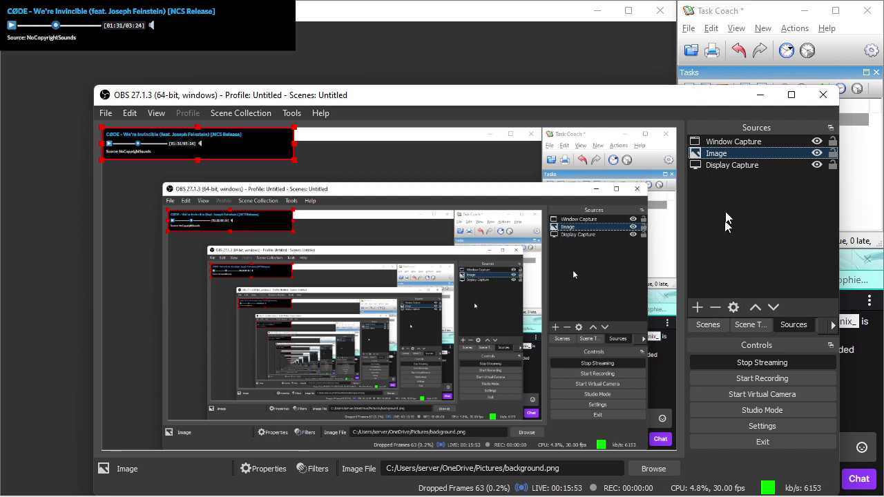
Add a Color Correction filter with its default name to the Image source and set its Opacity to about 0.69
right_click(731, 153)
click(733, 369)
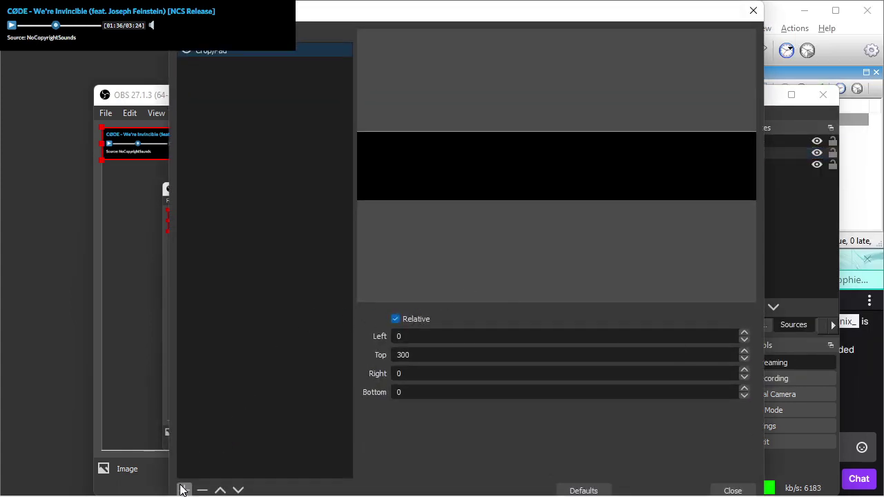
click(183, 489)
click(237, 353)
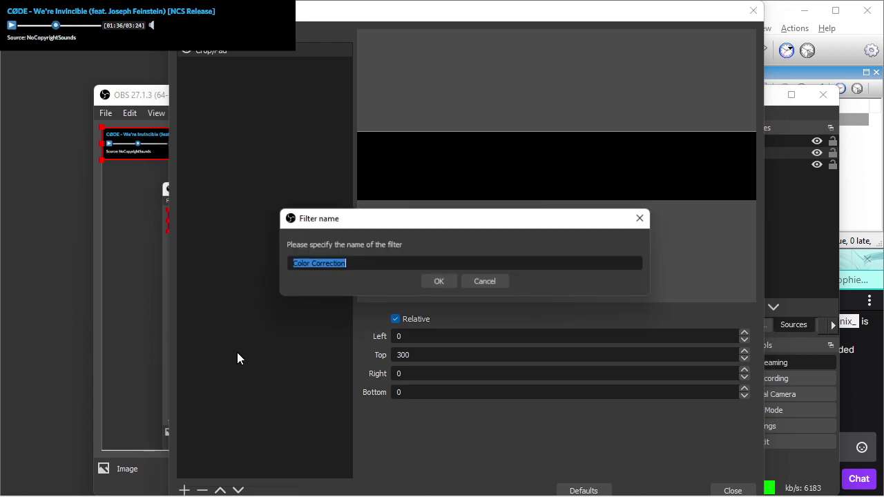
click(442, 282)
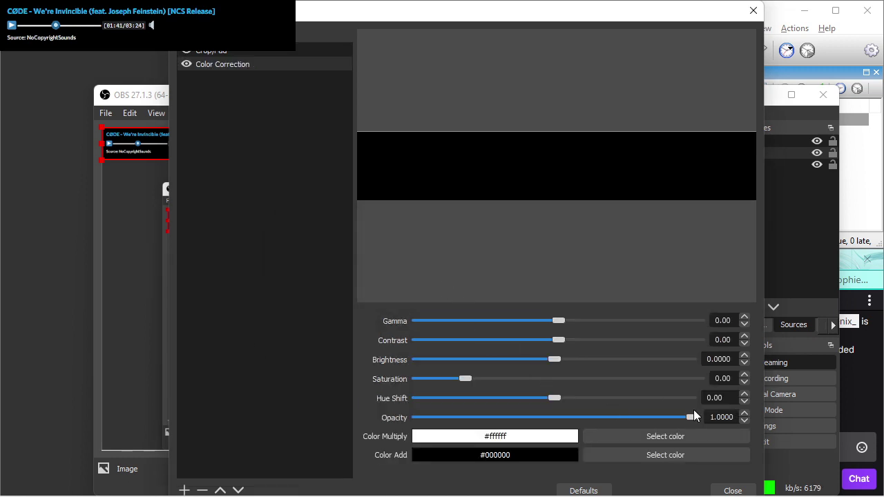
drag(695, 417, 608, 418)
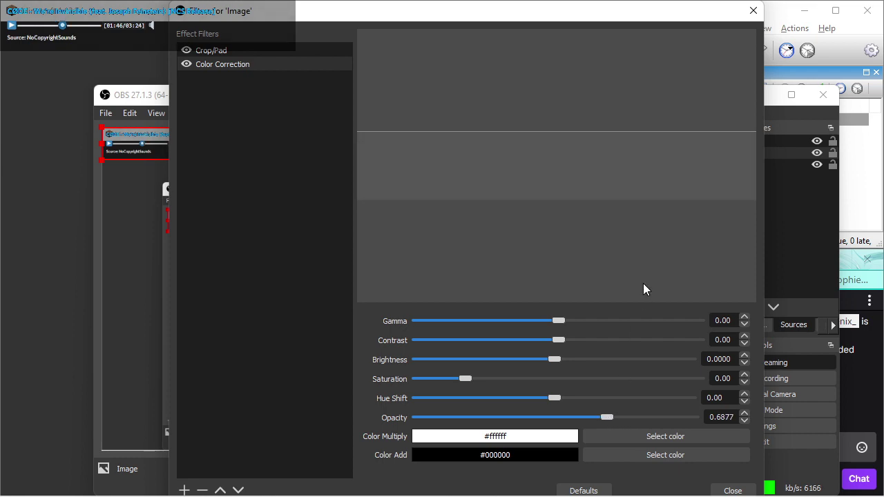
click(754, 11)
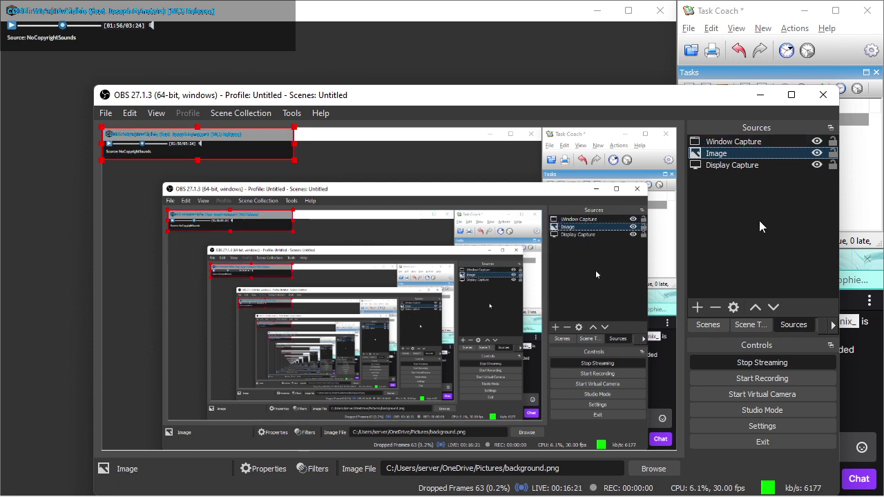
Create a new source group with its default name and move Window Capture and Image into it
right_click(742, 140)
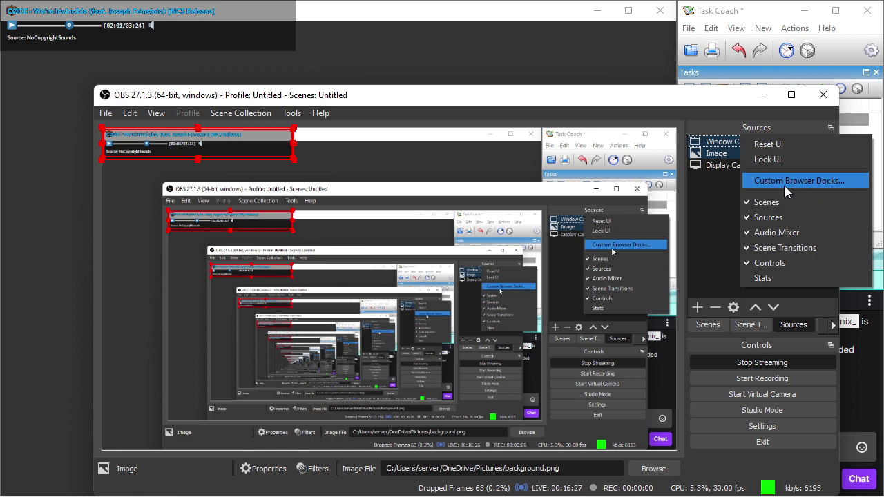
click(699, 308)
click(774, 282)
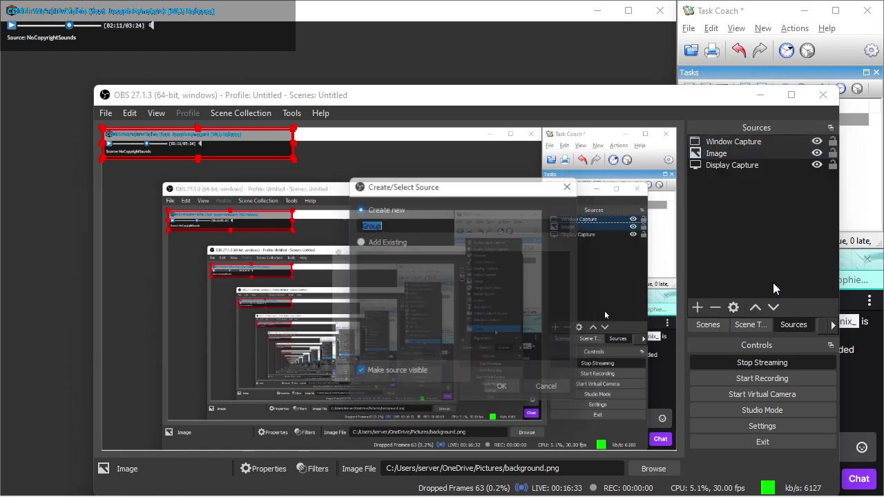
click(506, 394)
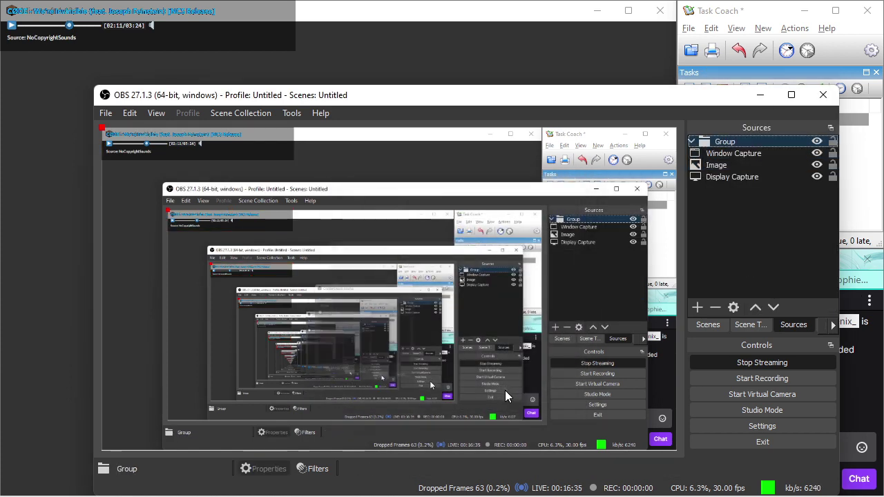
click(706, 261)
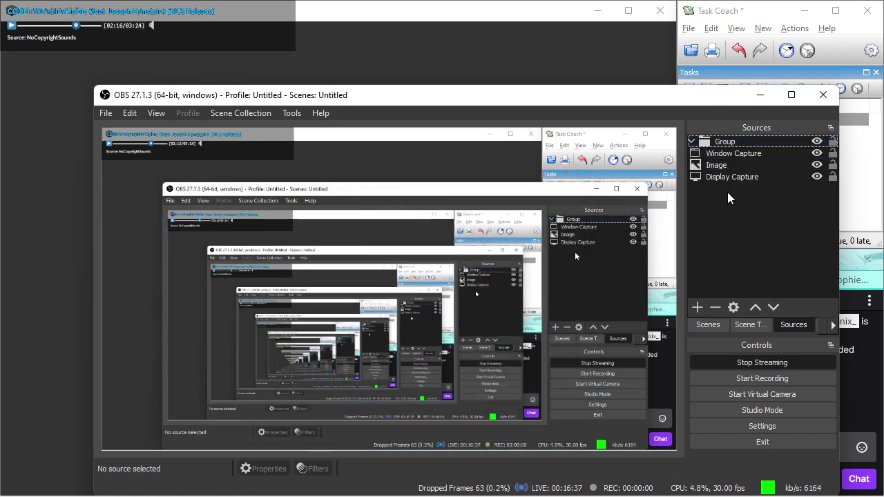
mouse_move(726, 154)
mouse_down()
mouse_move(725, 165)
mouse_move(723, 140)
mouse_up()
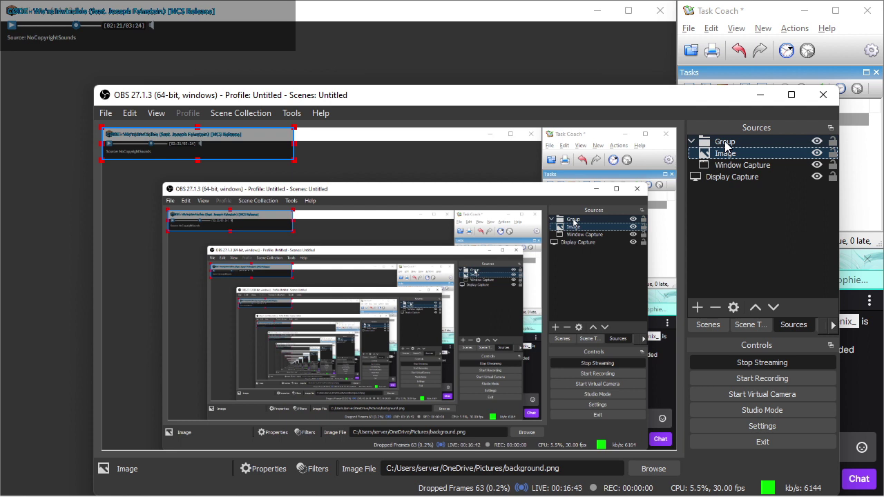
Step through the Group, Image, Window Capture and Display Capture sources to check the canvas area each one covers
mouse_move(245, 160)
mouse_down()
mouse_move(245, 187)
mouse_move(247, 167)
mouse_up()
right_click(245, 167)
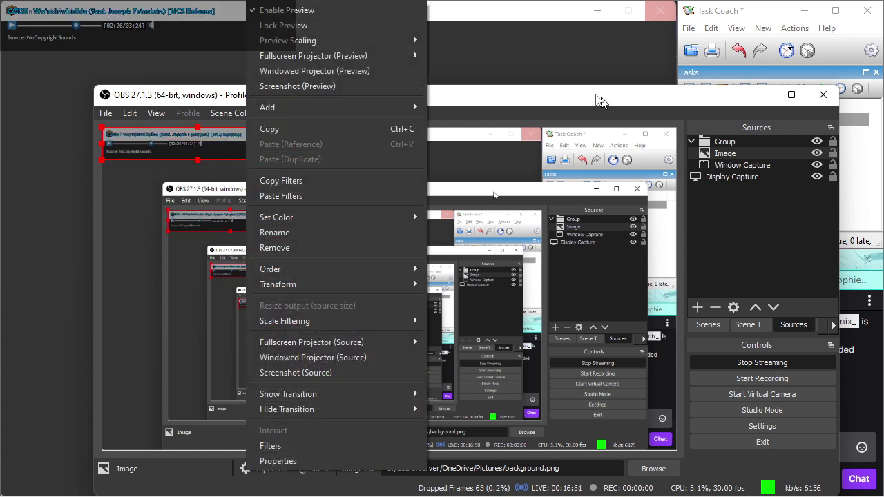
click(557, 99)
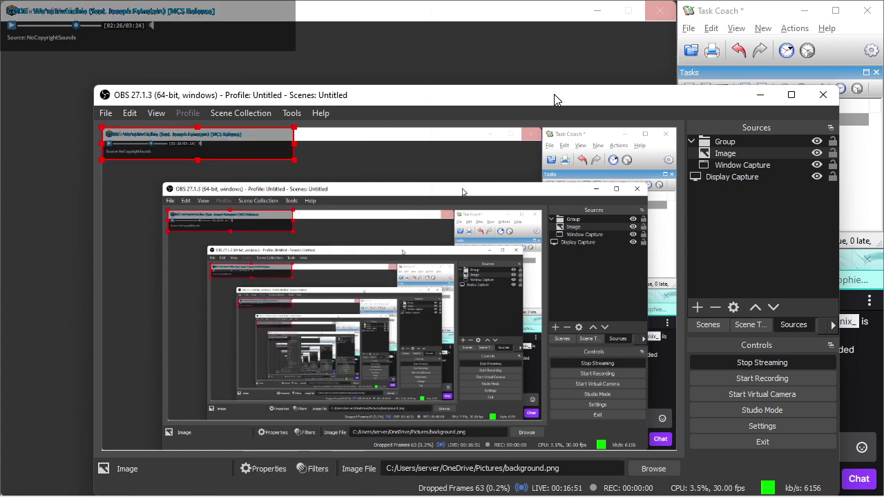
click(725, 142)
key(Down)
key(Down)
key(Down)
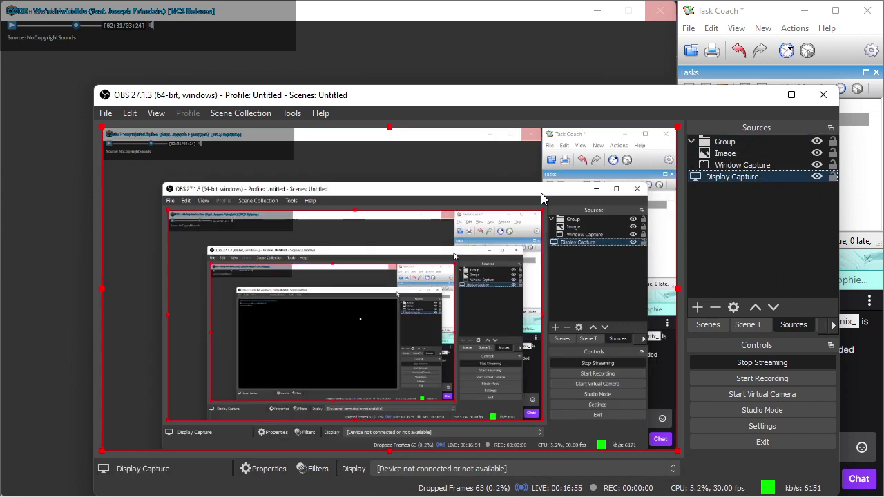
key(Up)
key(Up)
key(Up)
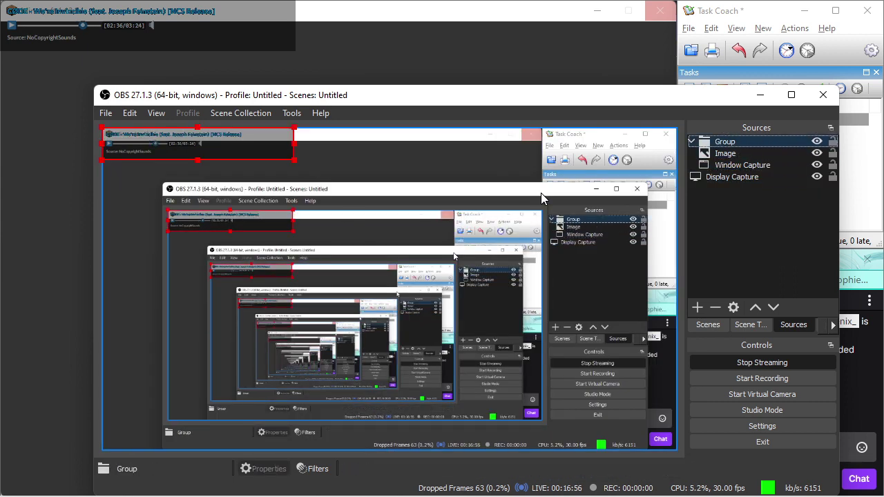
key(Down)
key(Down)
key(Down)
Move the whole Group down along the canvas's left edge, clear of the Minecraft window's title bar
key(Up)
key(Up)
key(Up)
drag(239, 147, 239, 212)
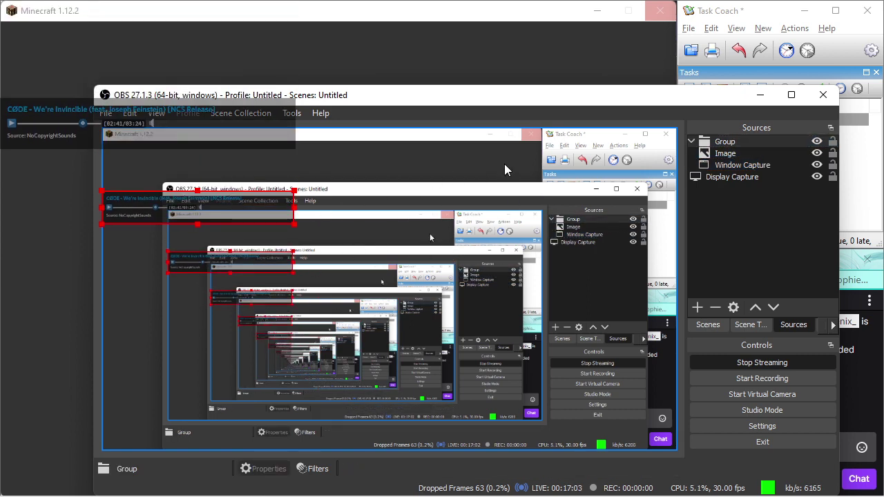
Reorder the sources inside the Group so that Window Capture sits above Image, and clear the selection
click(751, 163)
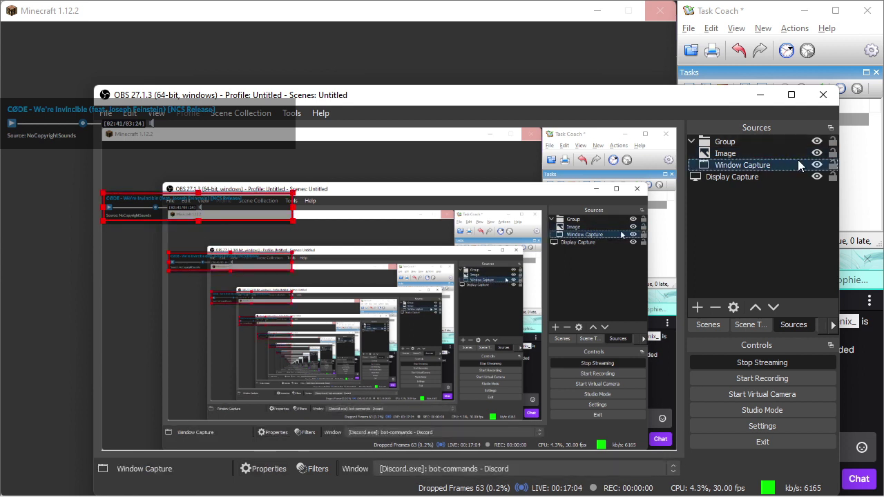
key(Up)
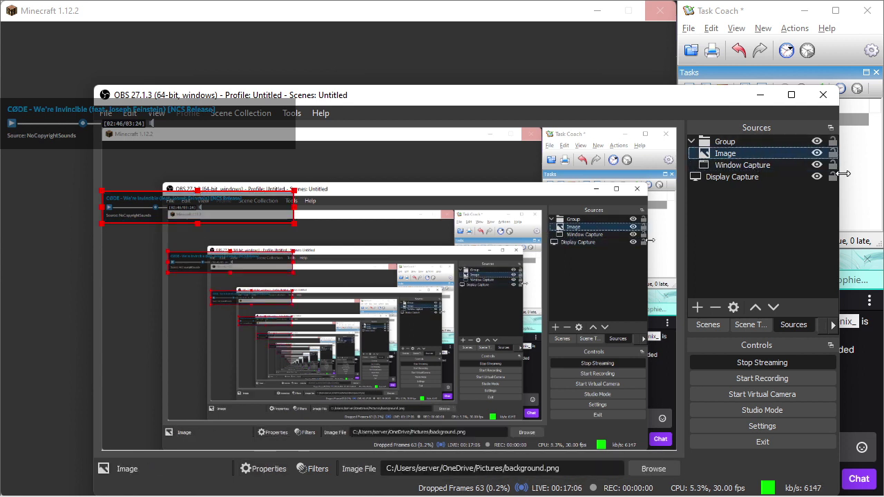
key(Down)
key(Up)
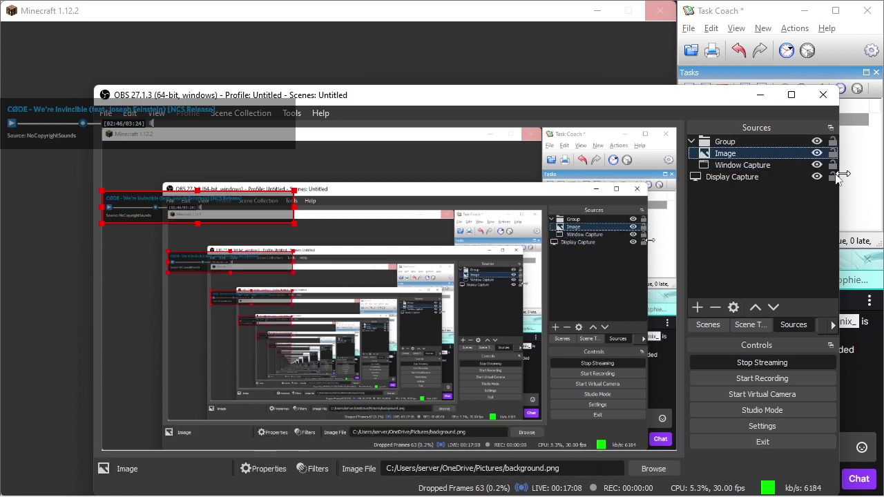
click(744, 165)
ctrl+click(743, 152)
drag(741, 147, 741, 165)
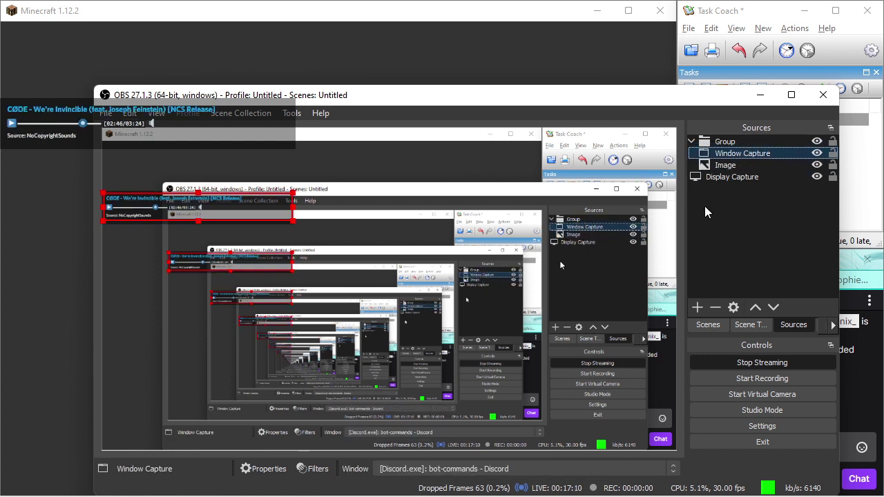
click(762, 209)
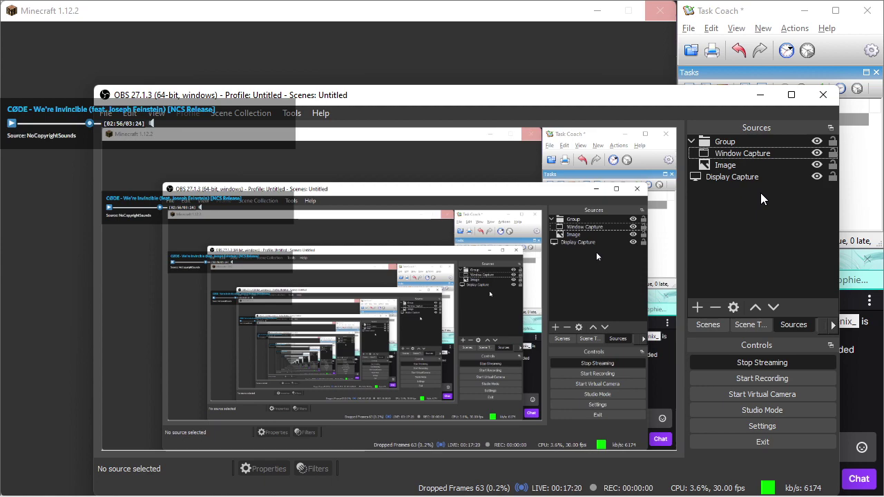
Switch to Discord and open the Activity Status page of the user settings
key(alt+Tab)
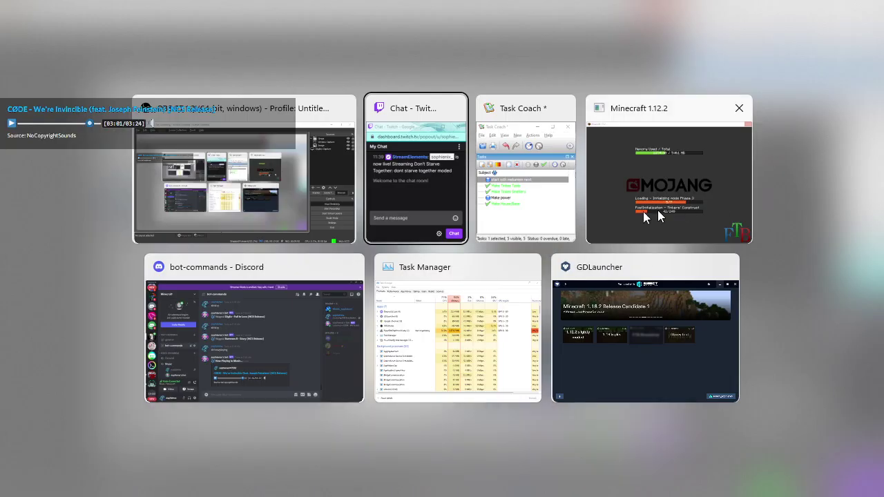
click(329, 285)
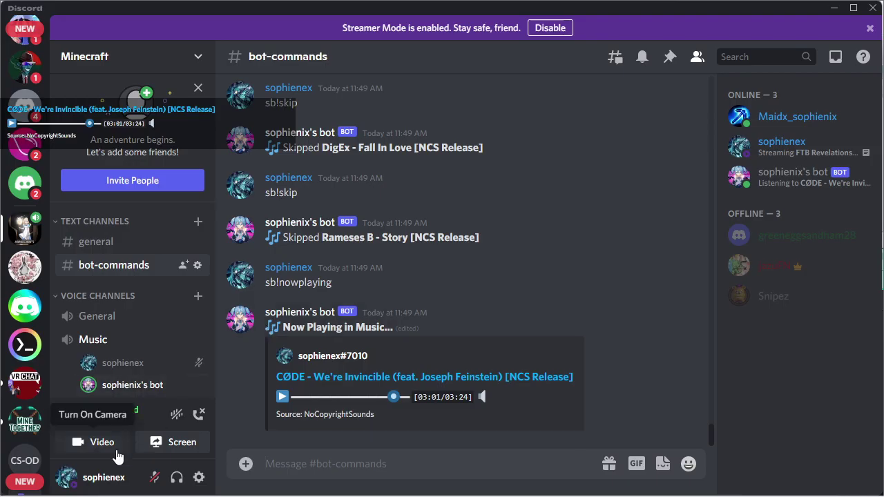
click(199, 477)
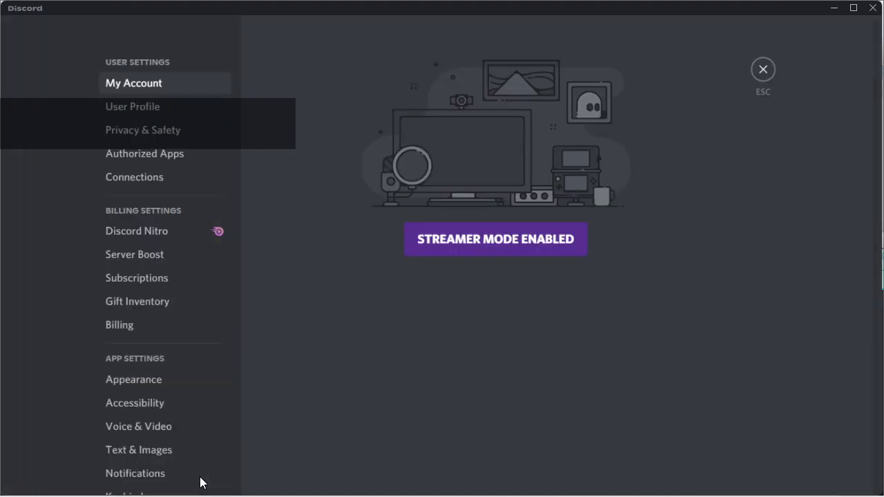
scroll(155, 461, down, 5)
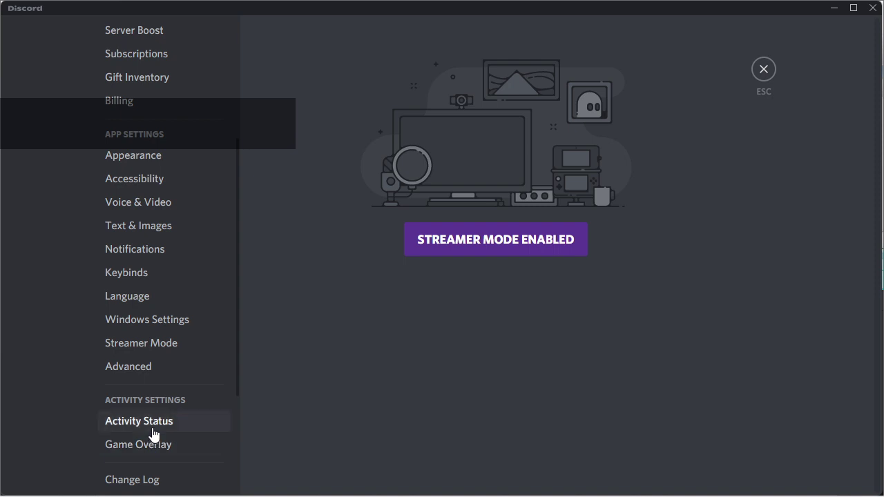
click(153, 434)
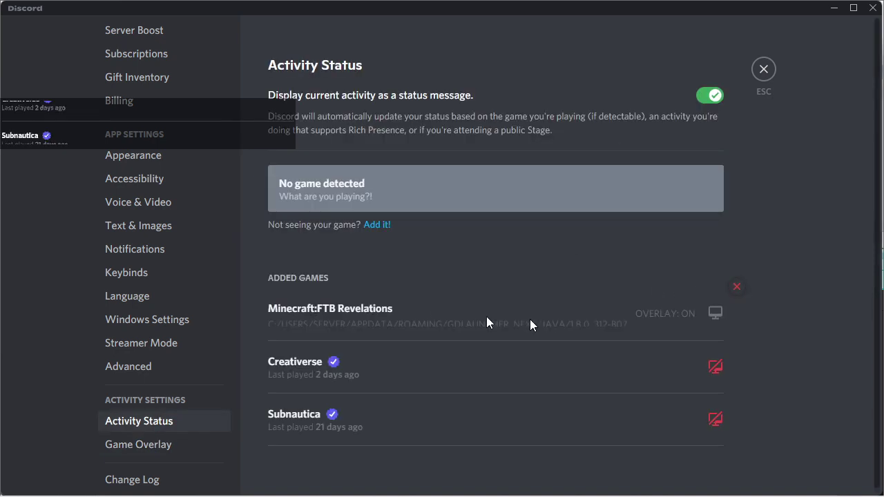
Copy the name of the added game Minecraft:FTB Revelations and remove that game from the list
click(414, 308)
key(ctrl+a)
key(ctrl+c)
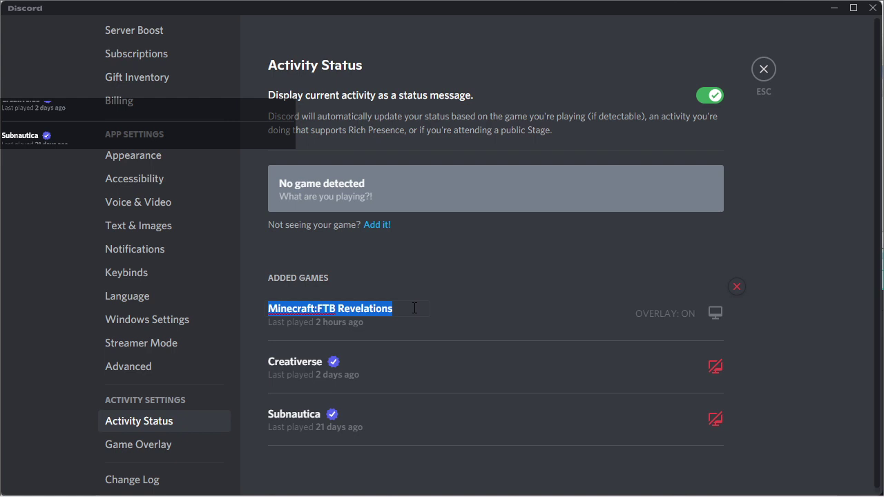
click(737, 287)
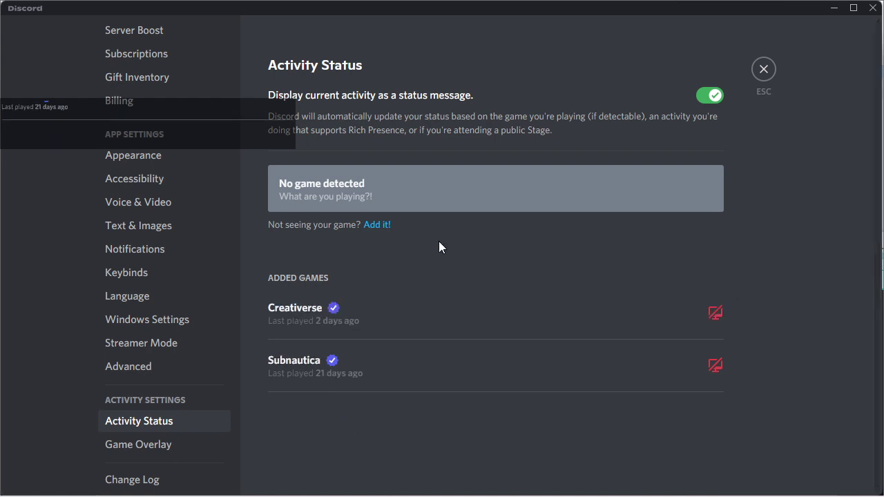
click(377, 224)
click(379, 236)
click(377, 224)
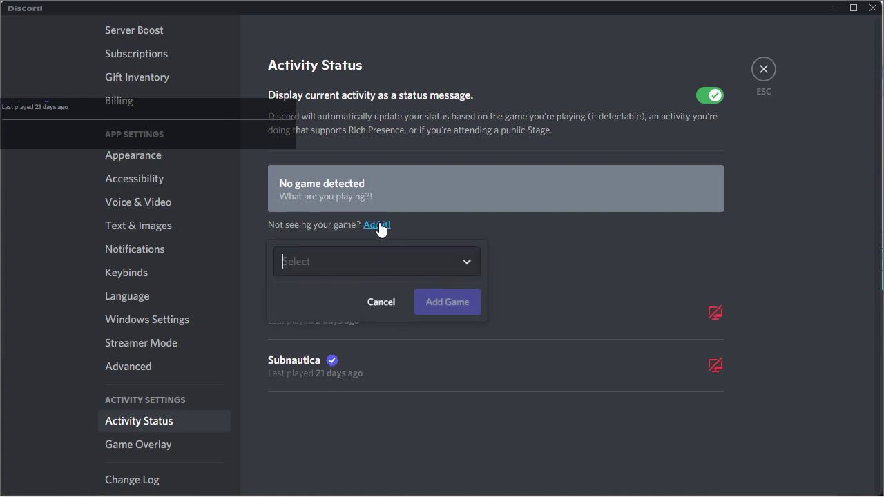
click(372, 276)
click(358, 349)
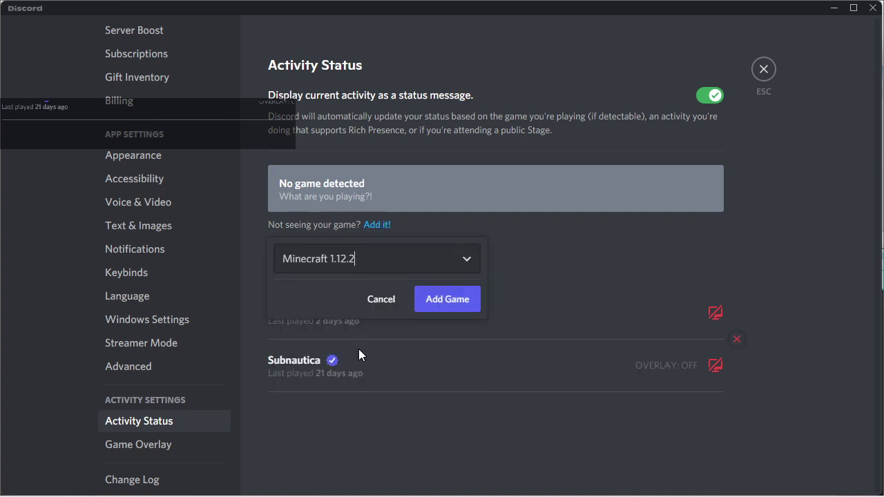
click(382, 302)
Add the running program GDLauncher as a game in the activity status
click(376, 224)
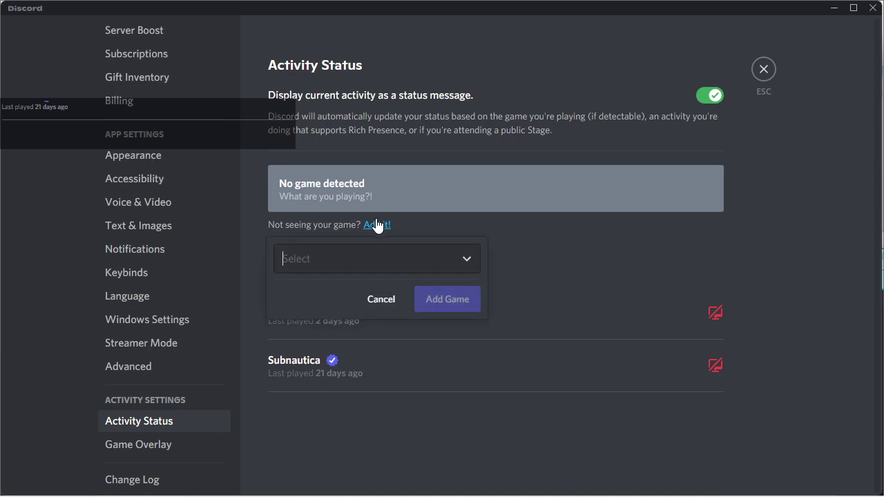
click(343, 263)
click(335, 287)
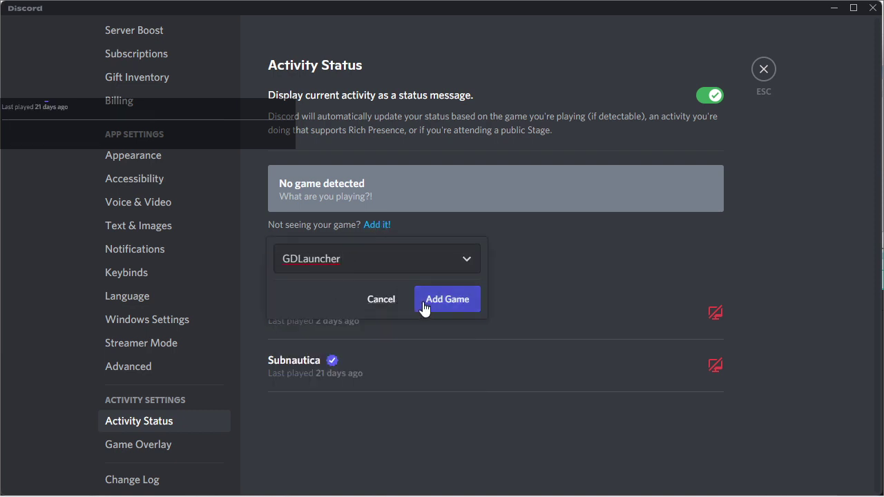
click(424, 303)
Rename the GDLauncher game entry to Minecraft:FTB Revelations and copy the new name
click(352, 177)
key(ctrl+a)
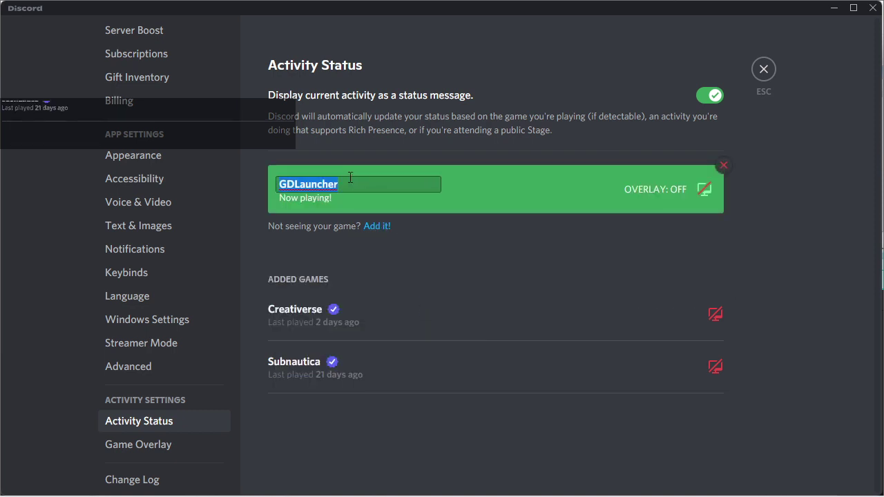
key(ctrl+v)
key(ctrl+a)
key(ctrl+c)
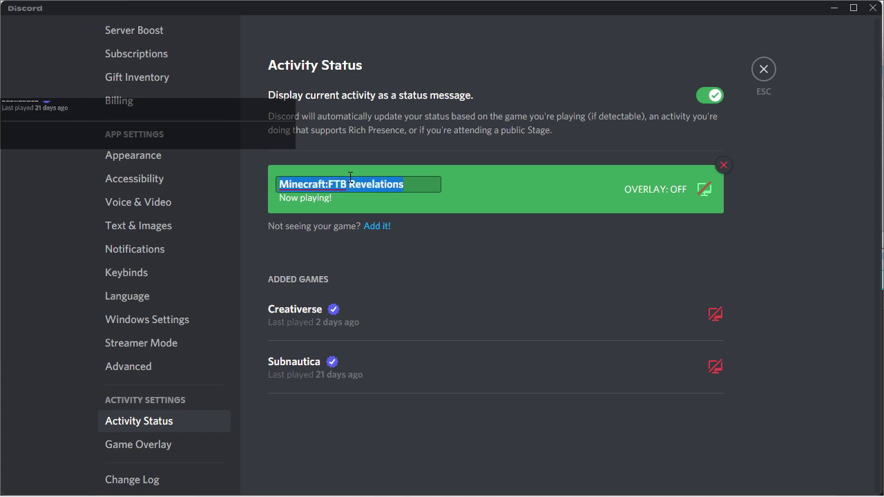
Remove the current Minecraft:FTB Revelations entry and add the running program Minecraft 1.12.2 as a game instead
key(BackSpace)
click(723, 168)
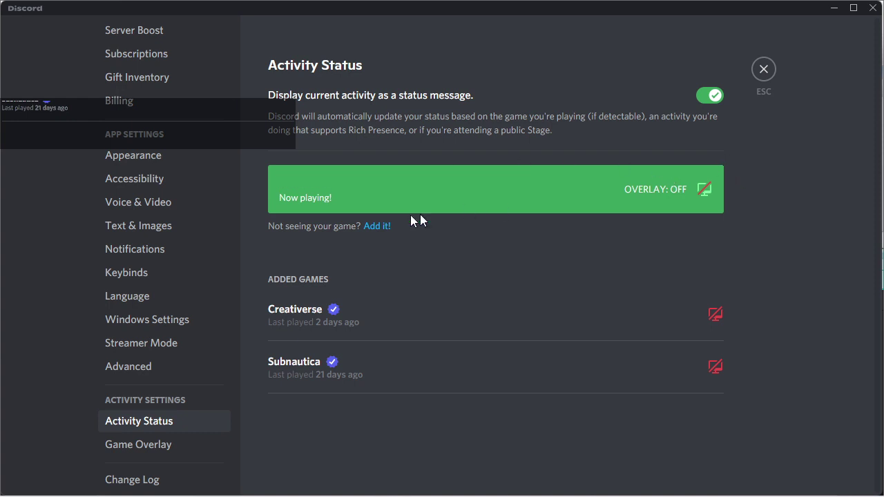
click(377, 225)
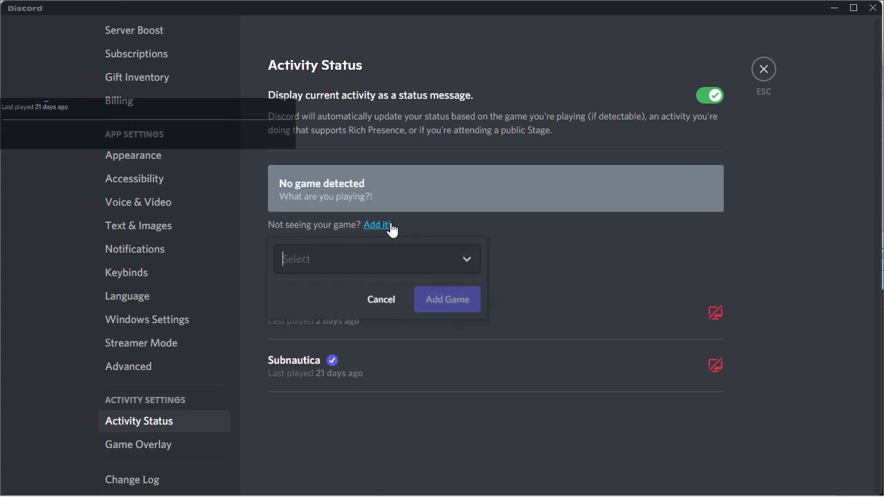
click(363, 260)
click(345, 355)
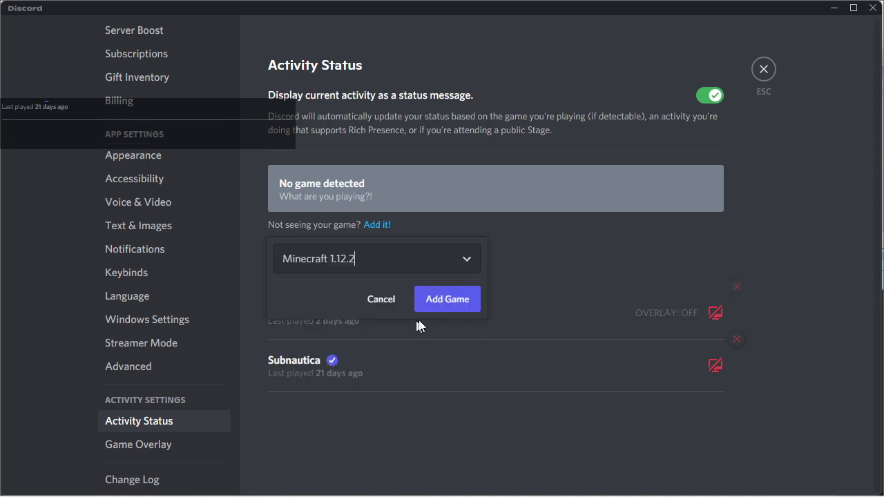
click(442, 307)
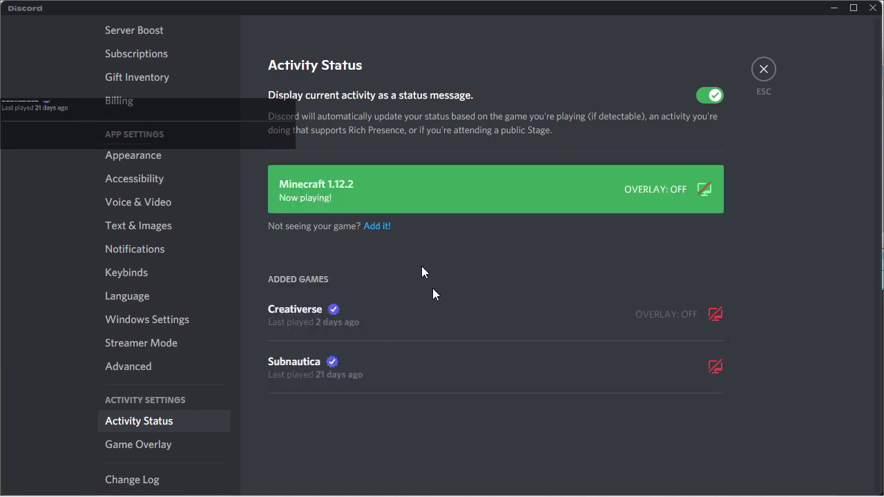
Rename the Minecraft 1.12.2 entry to Minecraft:FTB Revelations, turn its game overlay on and leave the user settings
key(ctrl+a)
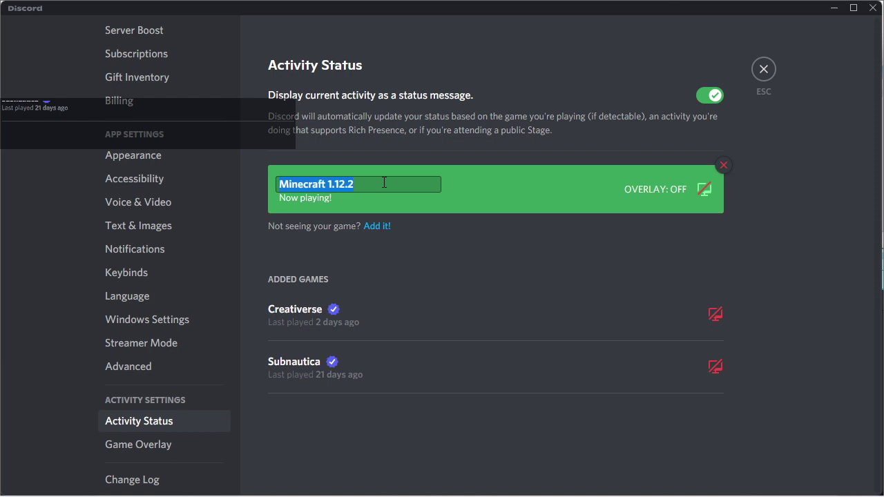
key(ctrl+v)
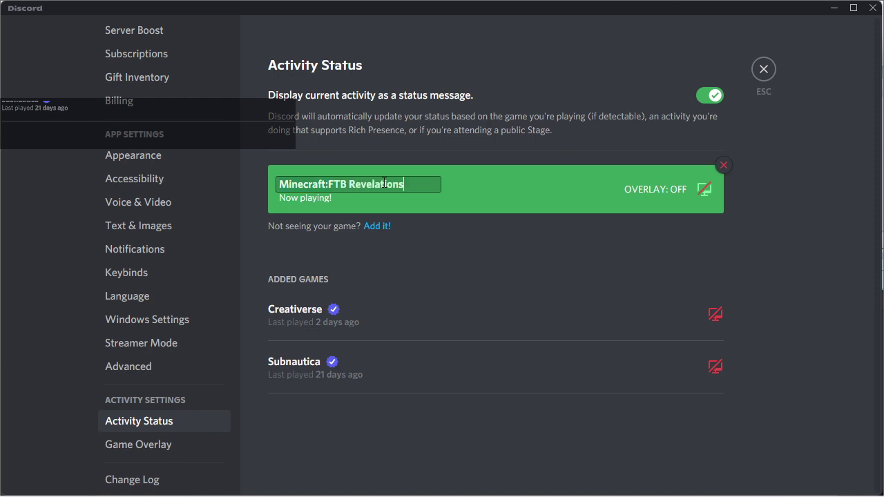
click(704, 191)
click(704, 190)
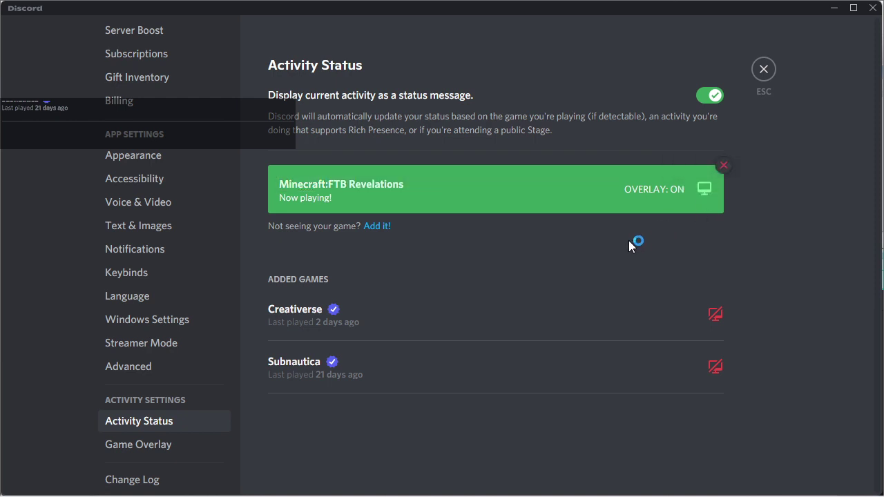
click(764, 70)
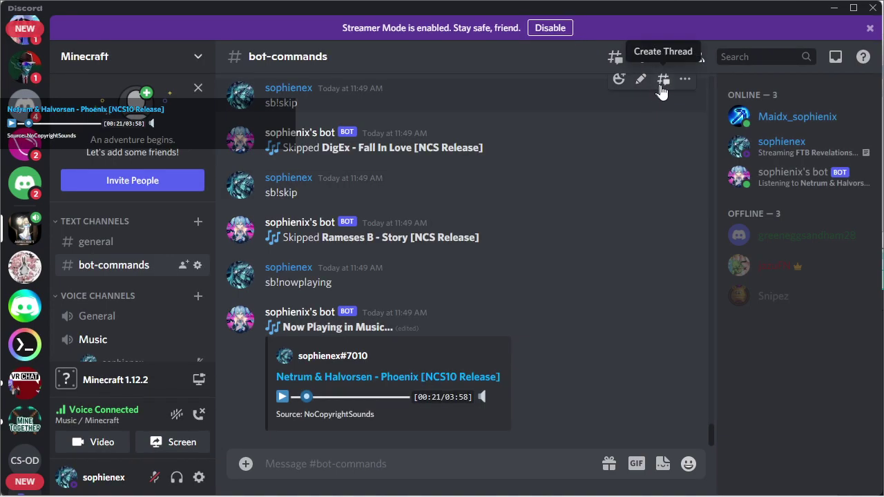
Bring the snapped window group with Minecraft, Task Coach and the Twitch chat to the front
key(super+Tab)
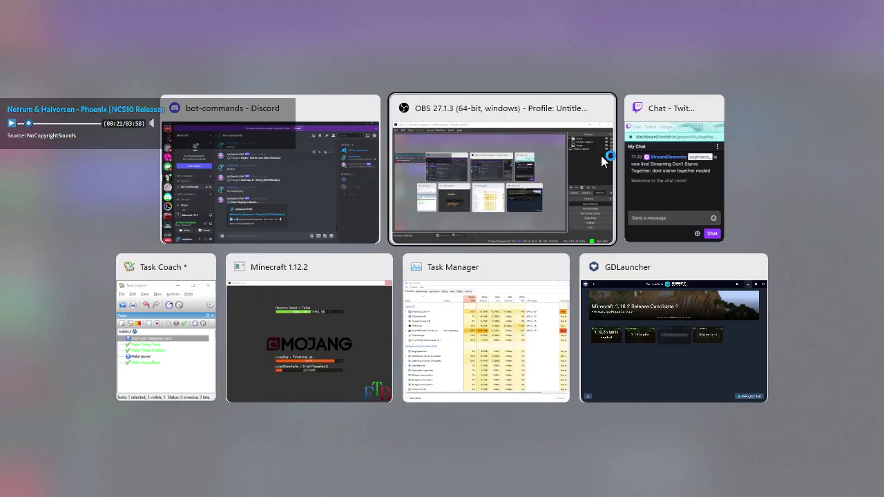
click(299, 218)
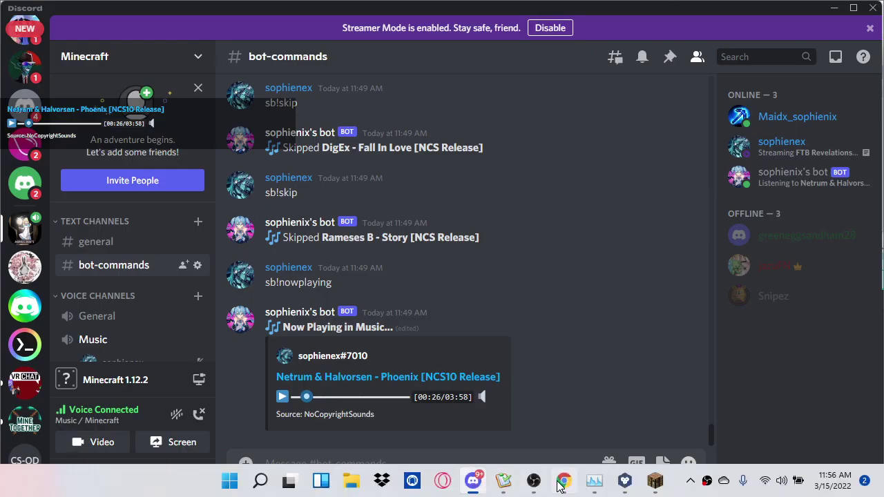
mouse_move(508, 489)
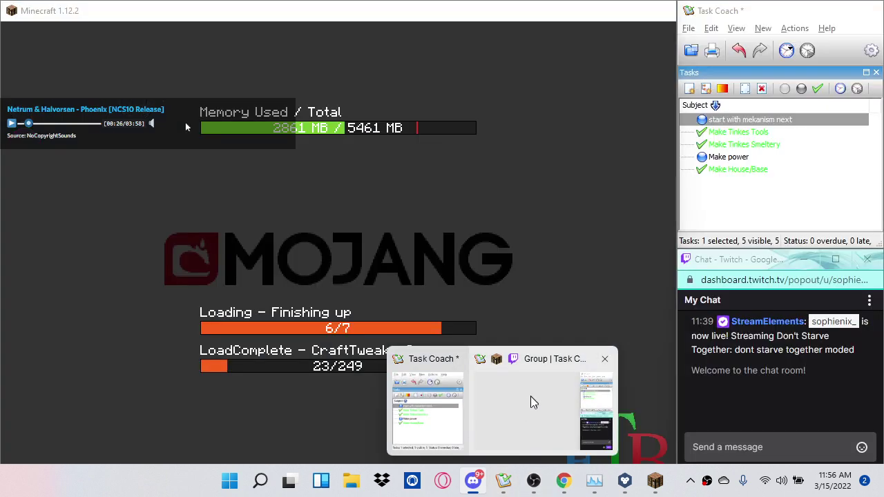
click(527, 403)
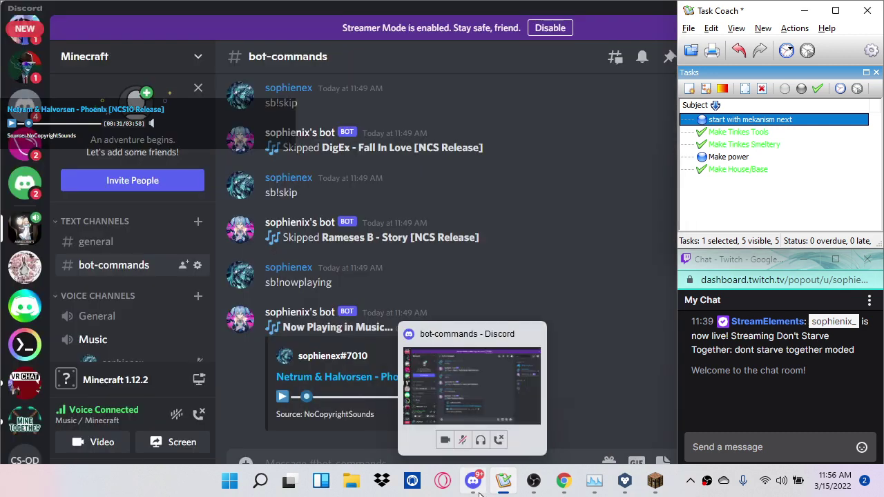
mouse_move(564, 482)
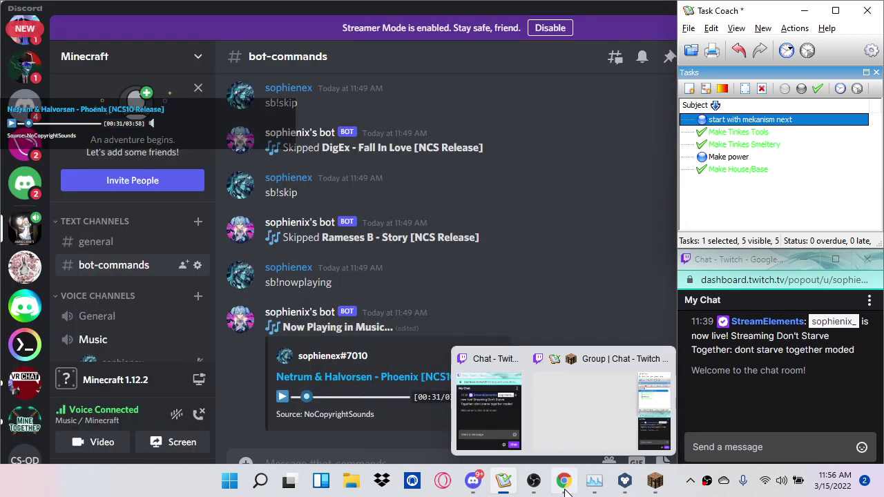
click(579, 437)
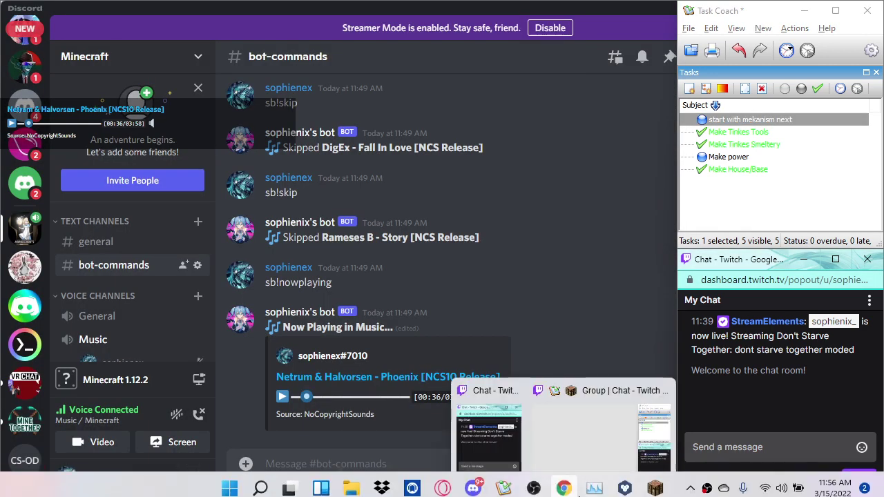
click(608, 423)
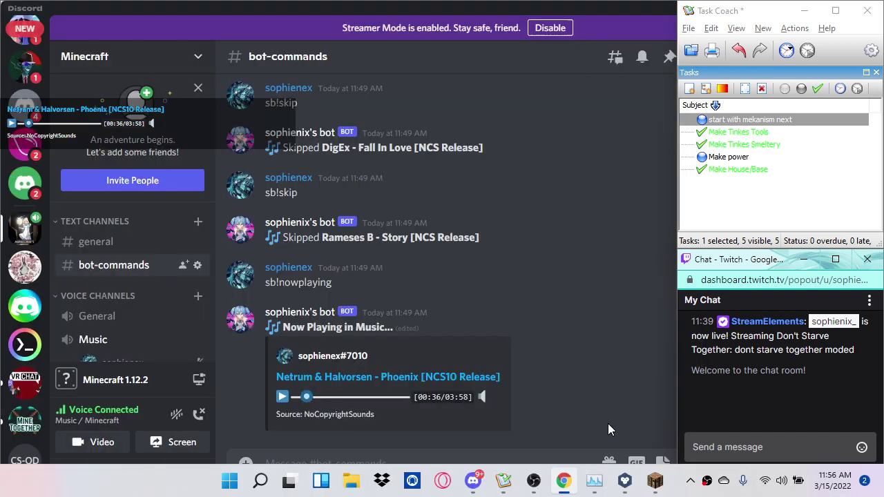
mouse_move(565, 482)
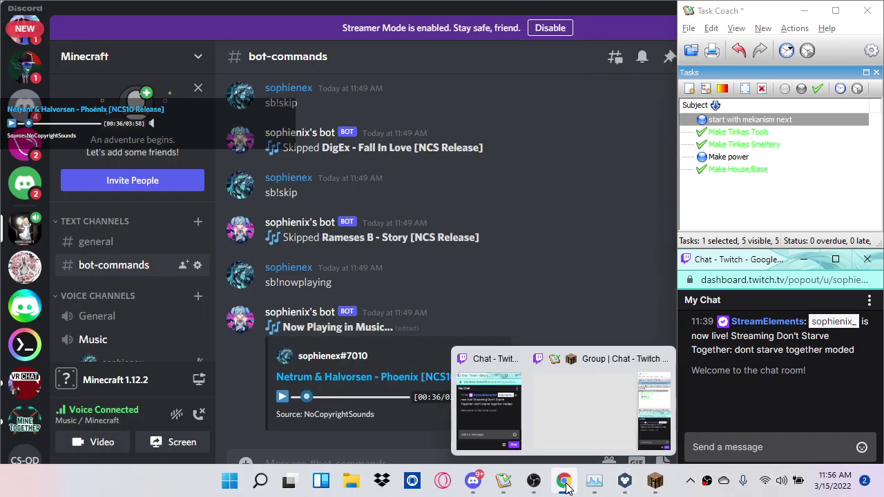
click(578, 446)
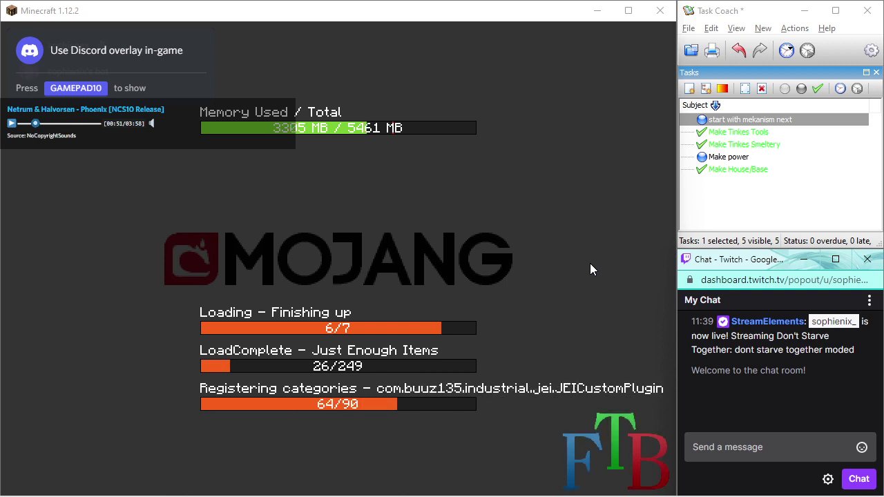
Switch to OBS and move its window down, clear of the now-playing overlay and the Discord voice overlay
key(alt+Tab)
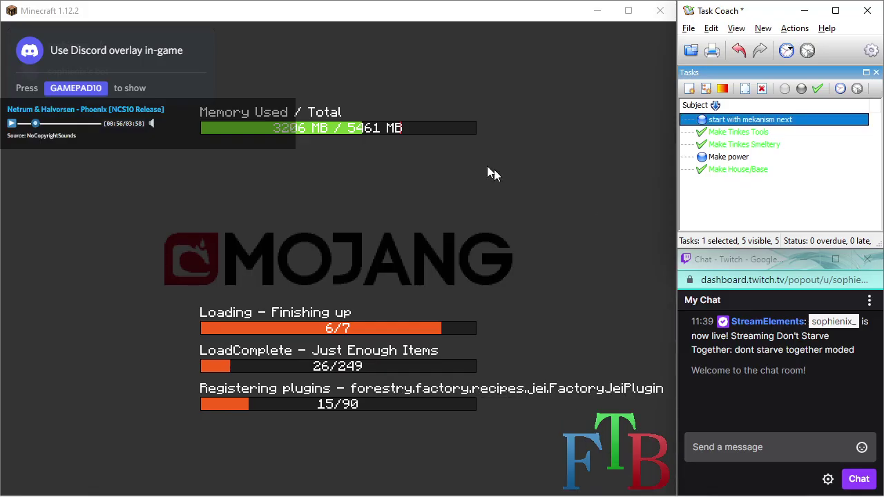
key(alt+Tab)
click(619, 163)
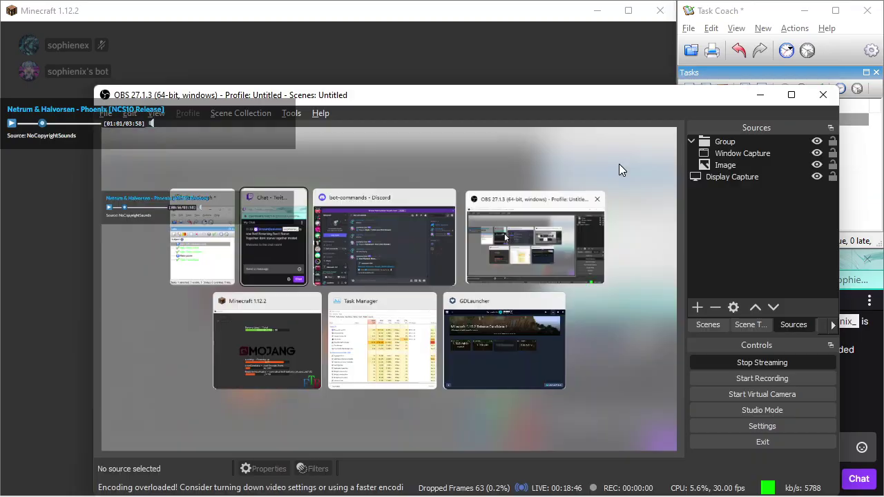
drag(523, 103, 520, 197)
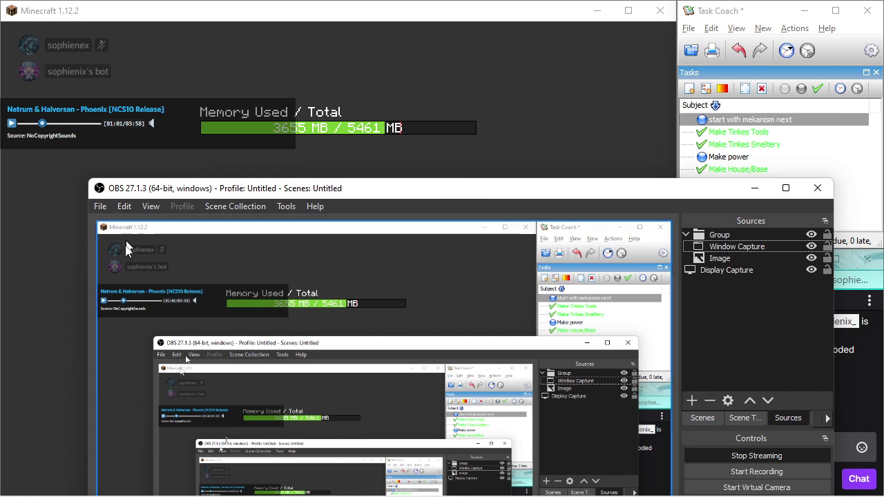
Select the now-playing overlay group in the preview and nudge it up until it sits just below the Discord voice overlay
click(160, 293)
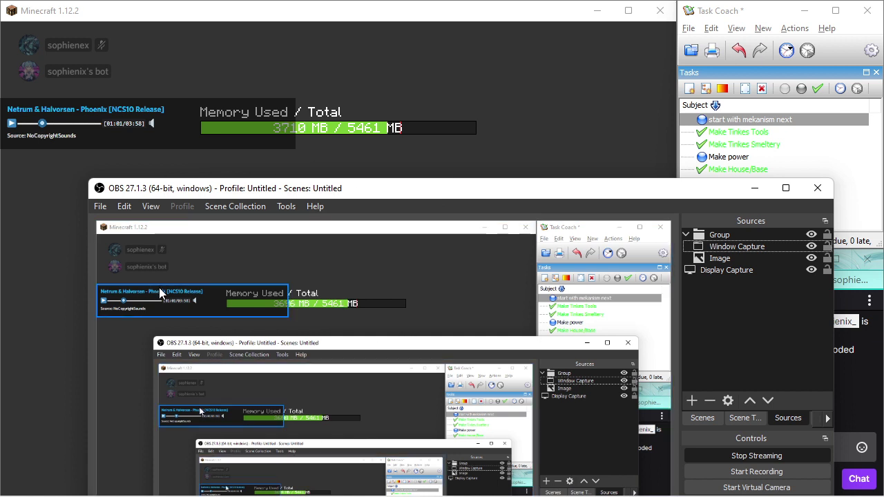
click(255, 288)
key(Up)
key(Up)
key(Up)
key(Up)
key(Up)
key(Up)
key(Up)
key(Up)
key(Up)
key(Up)
key(Up)
key(Up)
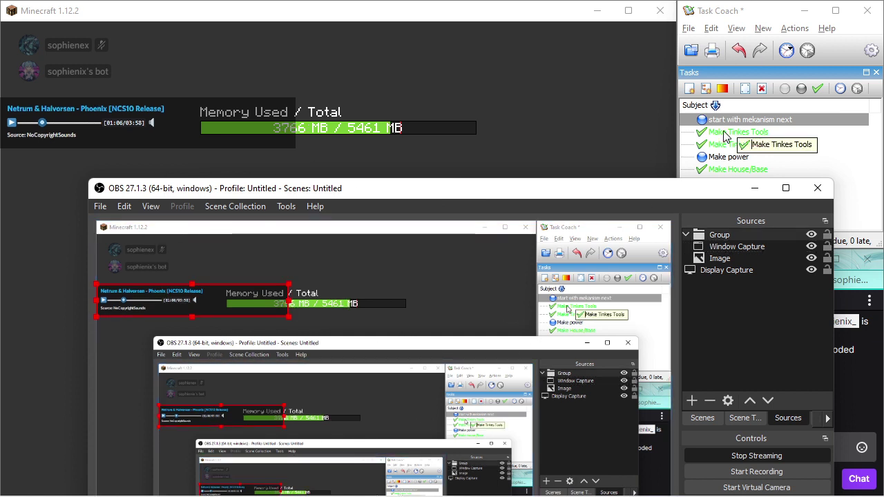
key(Up)
key(Up)
key(Up)
key(Up)
key(Up)
key(Up)
key(Up)
key(Up)
key(Up)
key(Up)
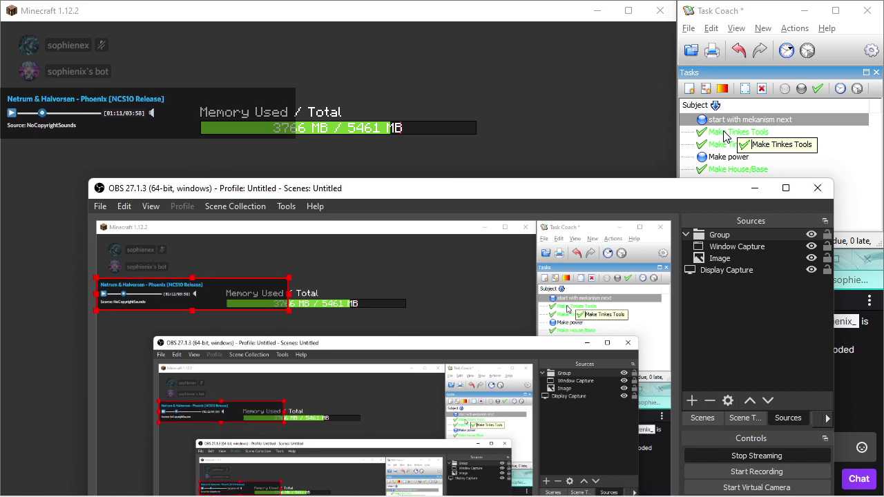
key(Up)
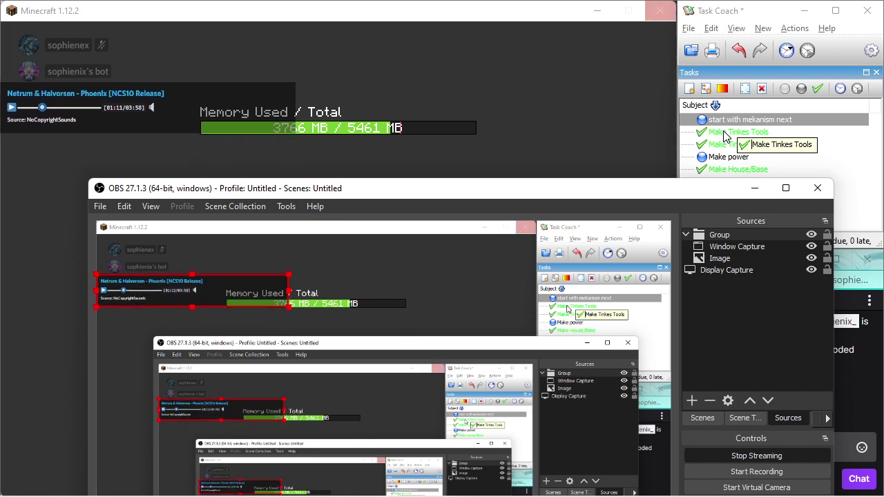
click(535, 216)
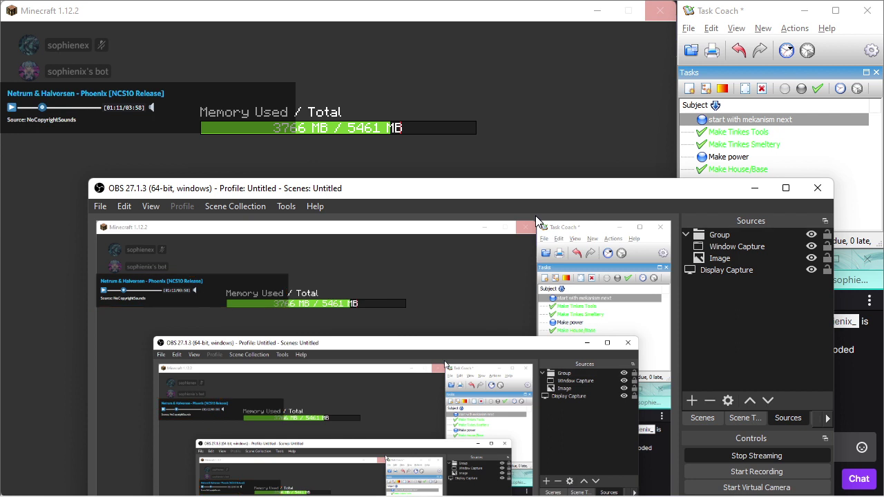
Nudge the now-playing overlay group slightly back down by four increments and deselect it
click(218, 295)
key(Down)
key(Down)
key(Down)
key(Down)
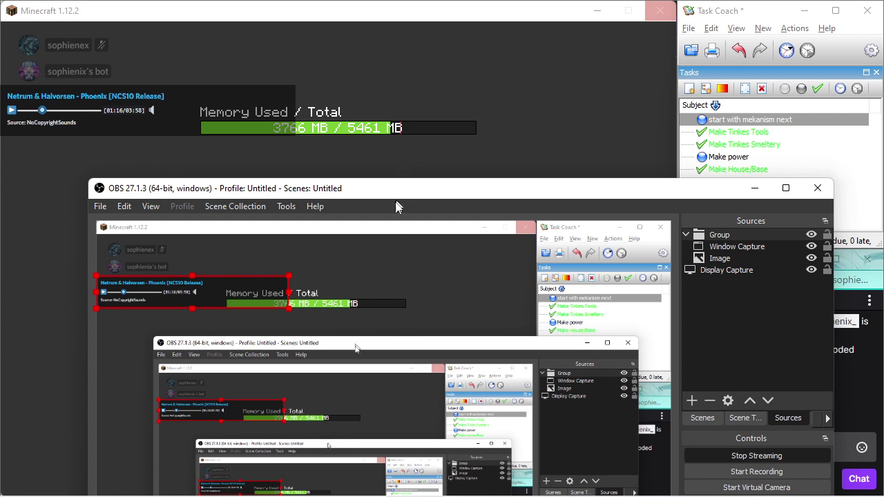
click(392, 223)
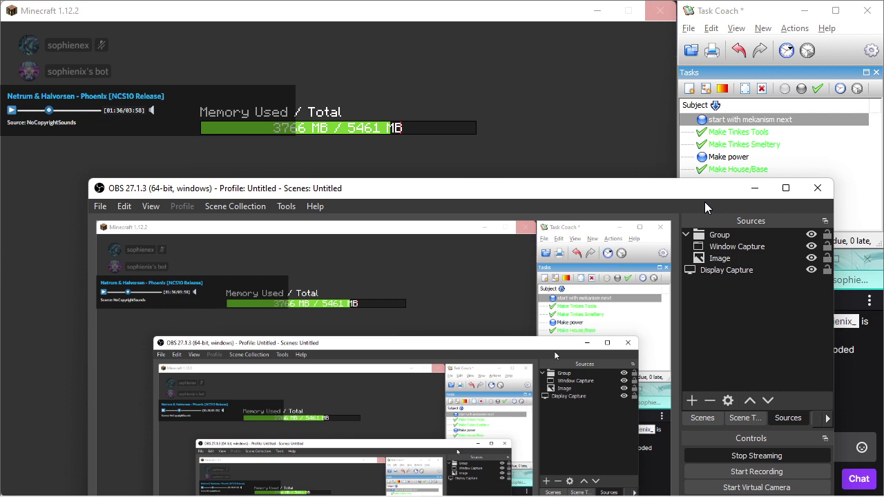
Return to the snapped group of Minecraft, Task Coach and Twitch chat so that it covers Discord and OBS
key(alt+Tab)
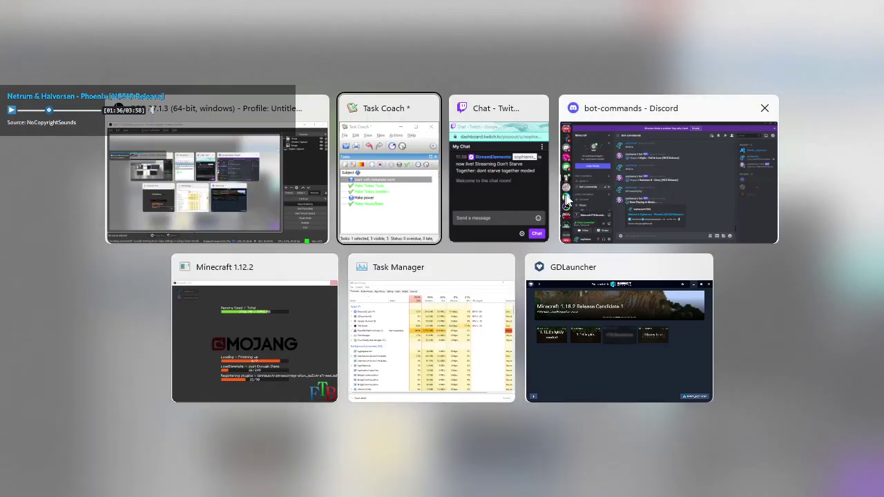
click(584, 173)
key(alt+Tab)
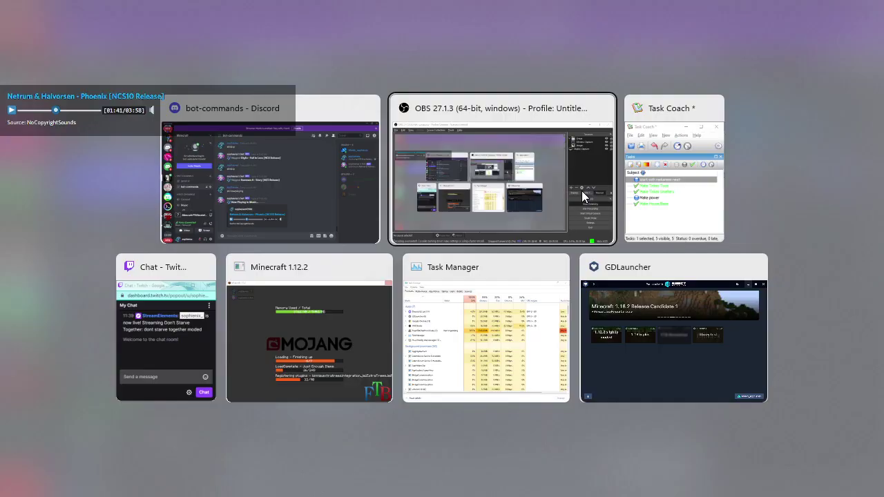
click(439, 197)
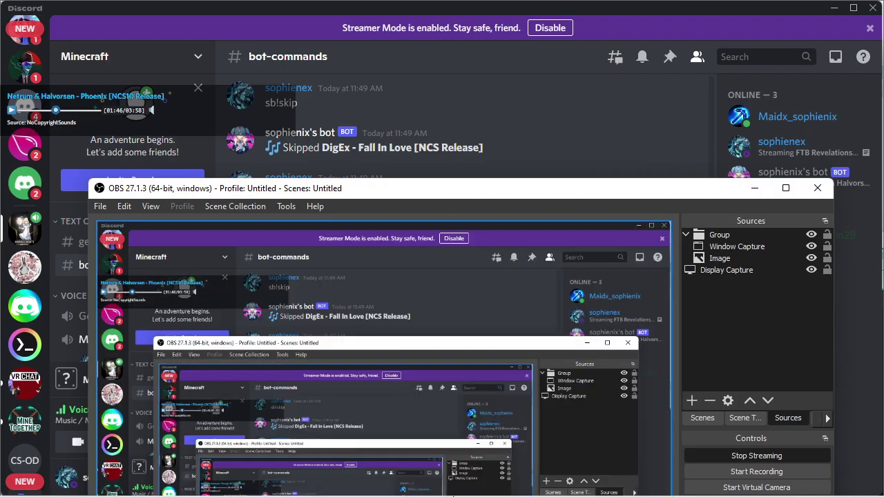
mouse_move(503, 488)
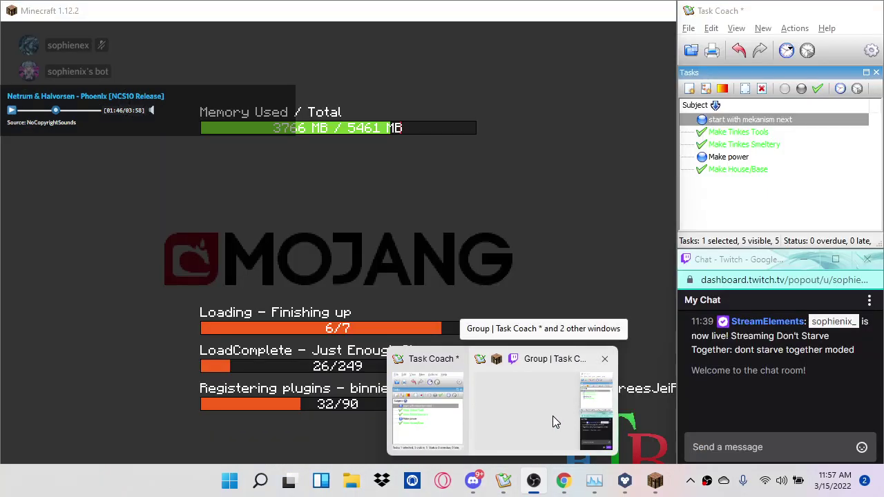
click(553, 416)
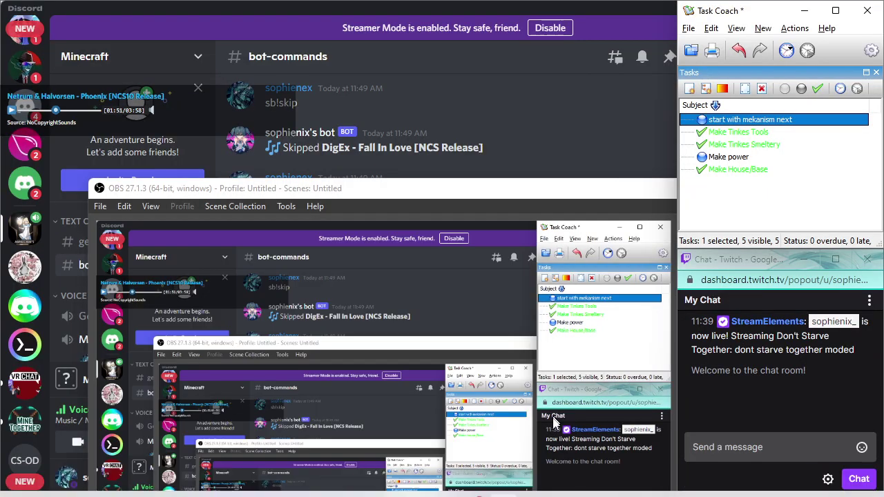
mouse_move(503, 484)
mouse_move(596, 353)
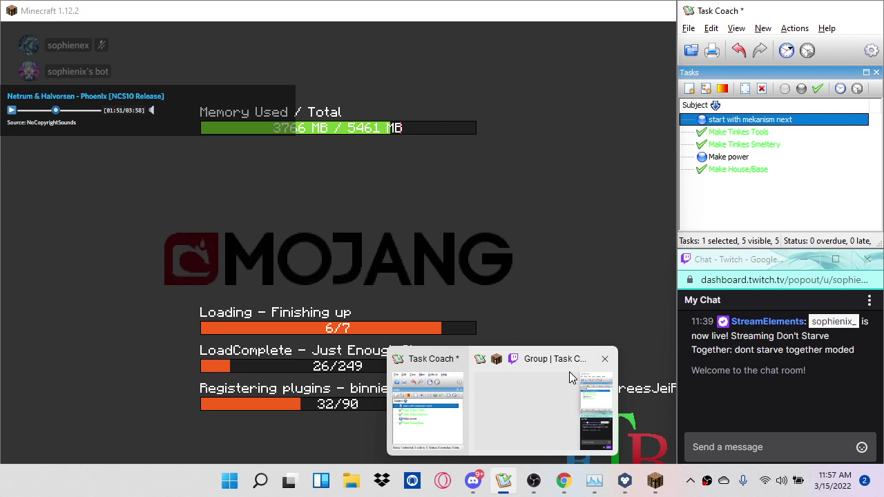
click(534, 394)
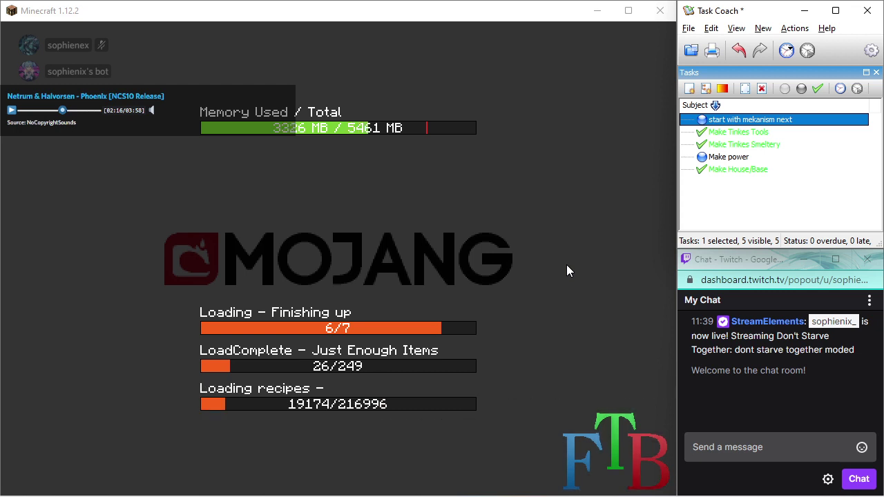
Switch to Discord, unmute the microphone and disable Streamer Mode
key(alt+Tab)
key(alt+Tab)
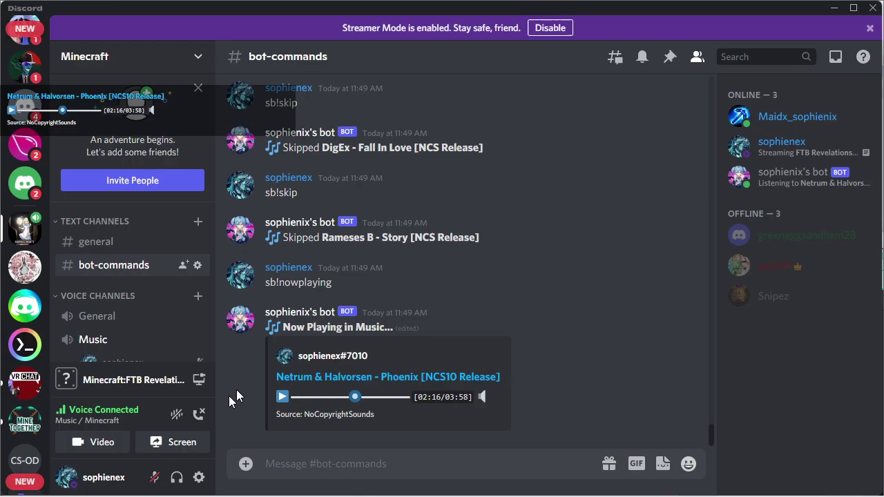
click(154, 476)
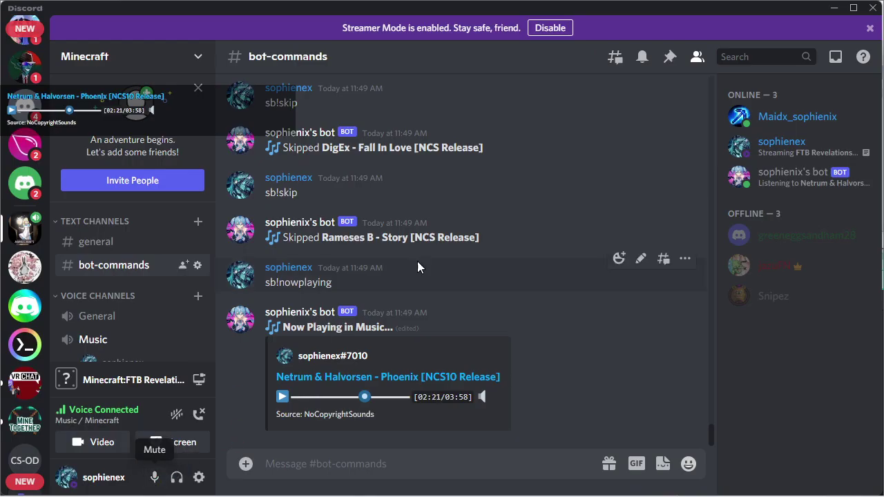
click(550, 28)
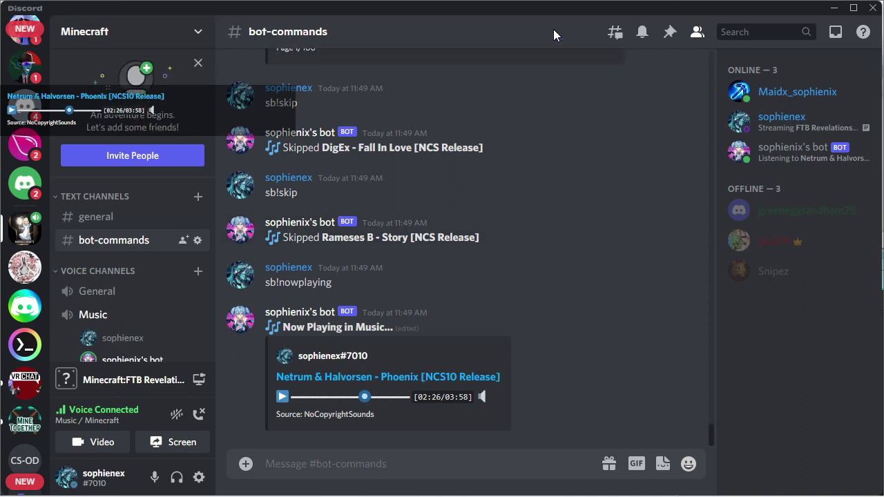